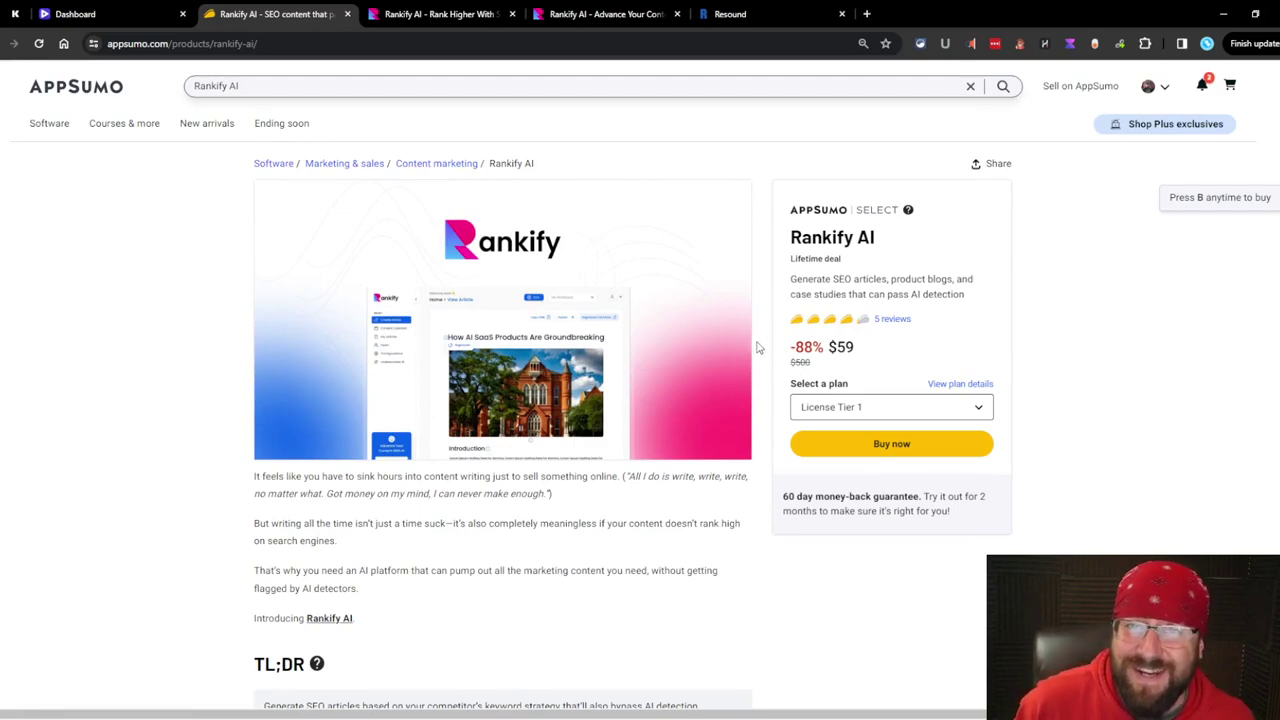
- Look through the Rankify AI deal page on AppSumo, from the overview down to the included features and license tiers
scroll(765, 345, "down", 8)
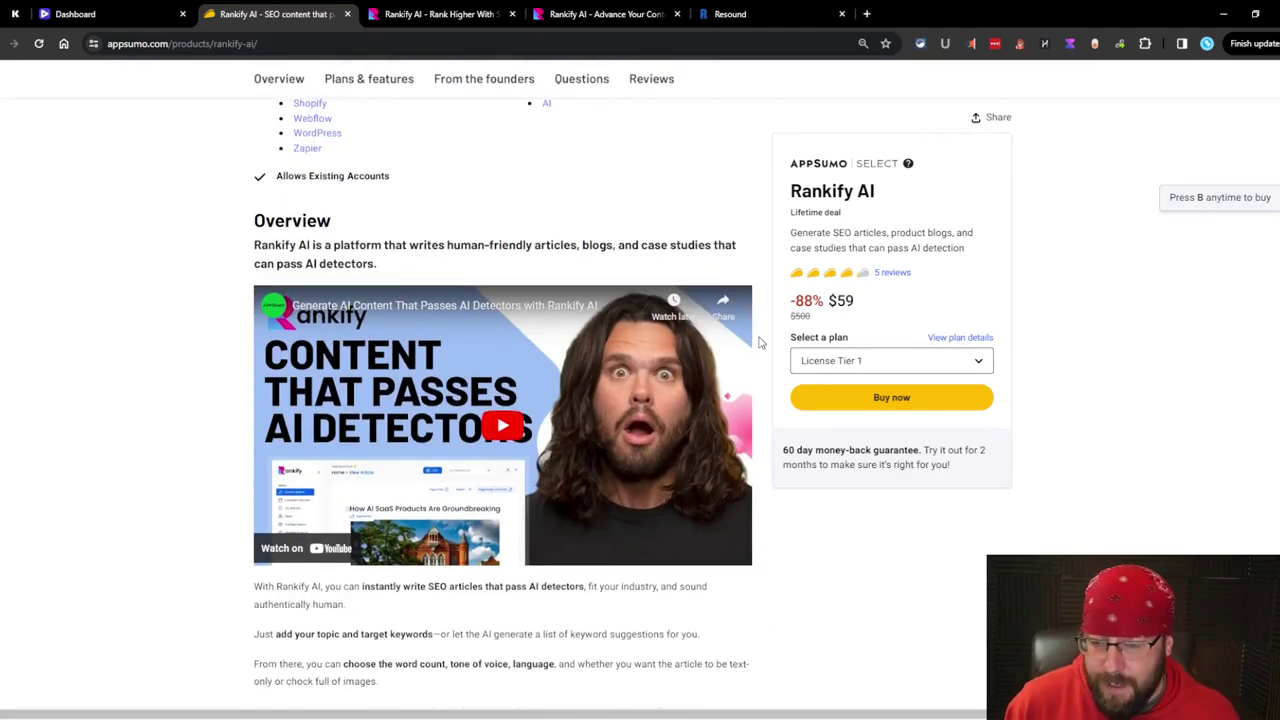
scroll(750, 350, "down", 7)
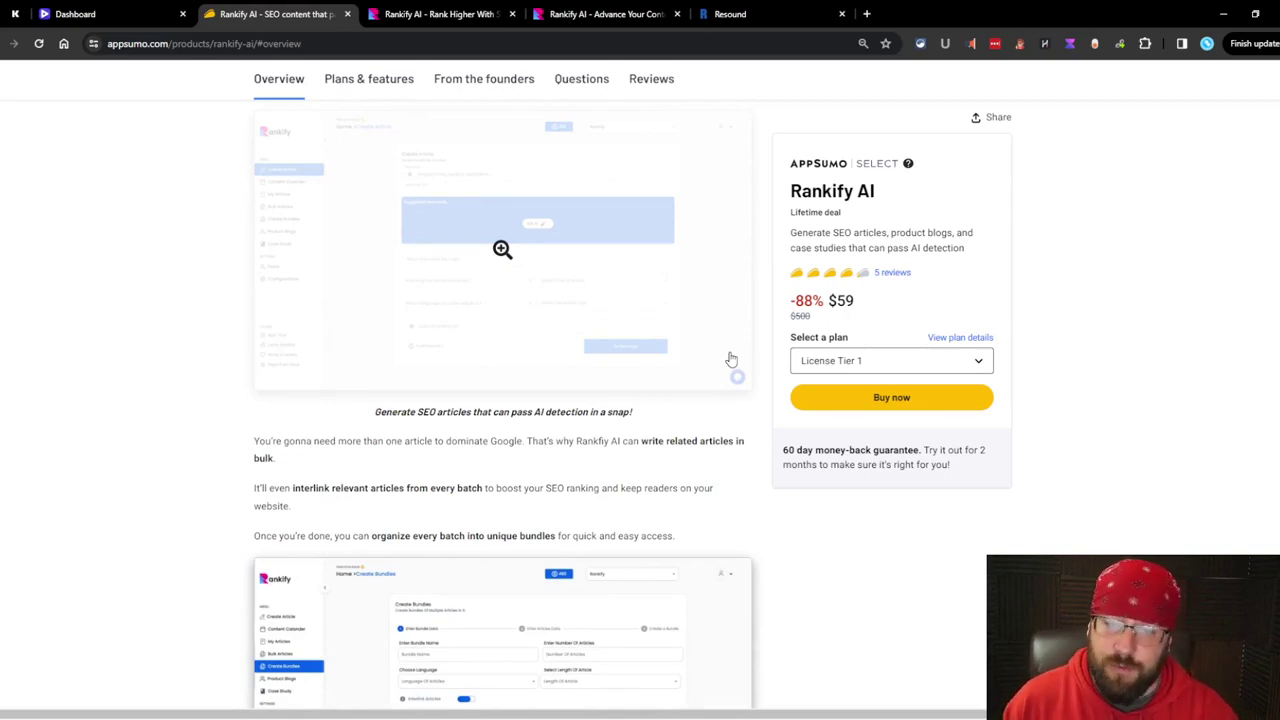
scroll(725, 350, "down", 12)
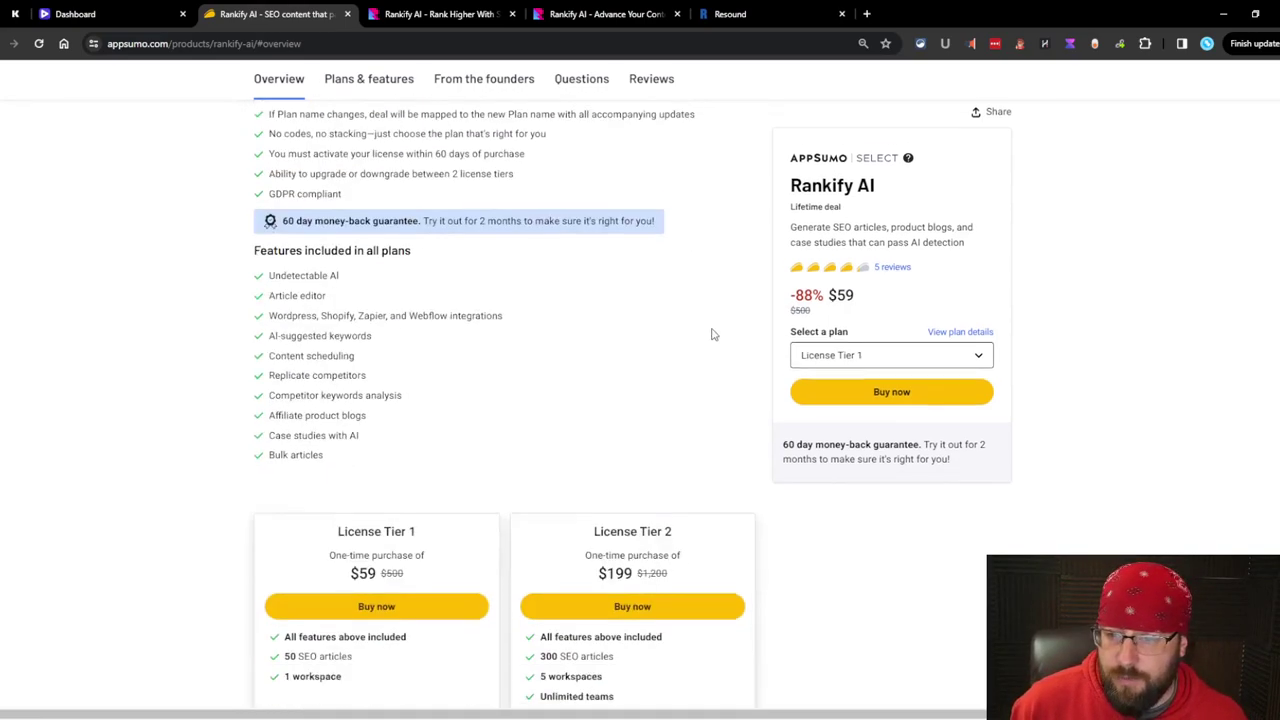
scroll(712, 334, "up", 15)
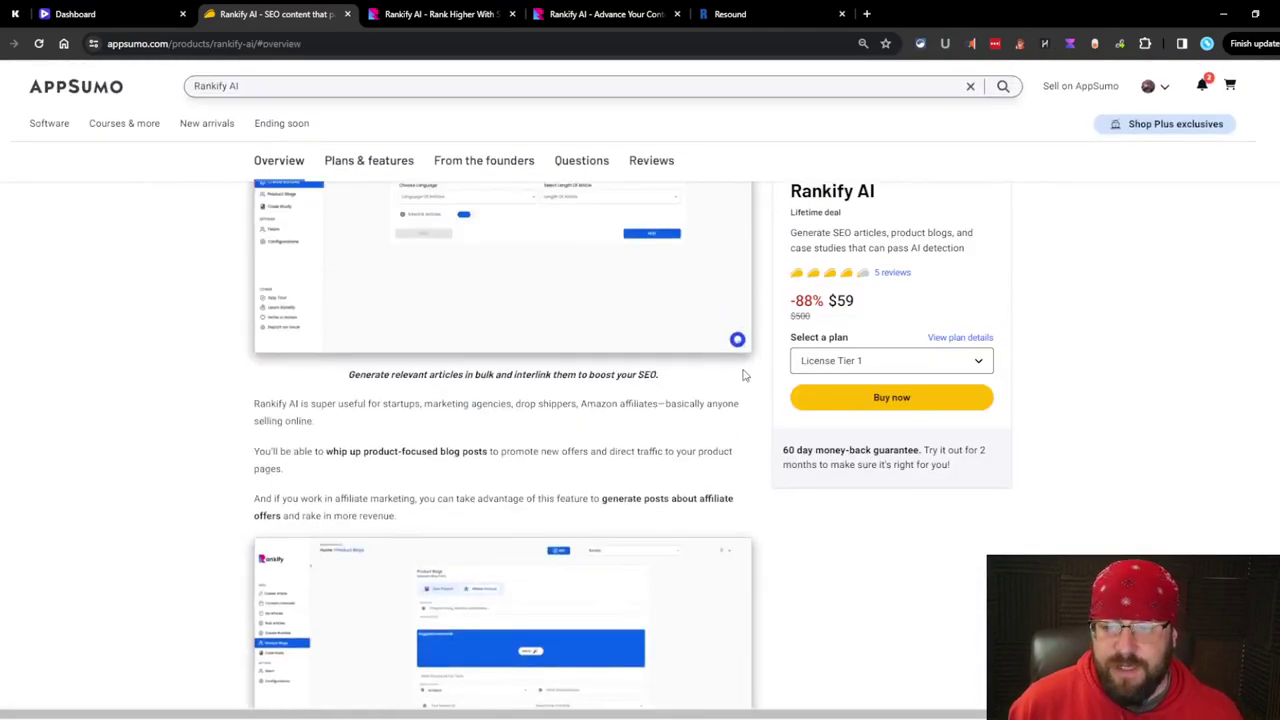
scroll(742, 385, "up", 10)
- Examine the Rankify website's homepage, including its pricing plans, content creation story, competitor replication and integrations sections
left_click(455, 12)
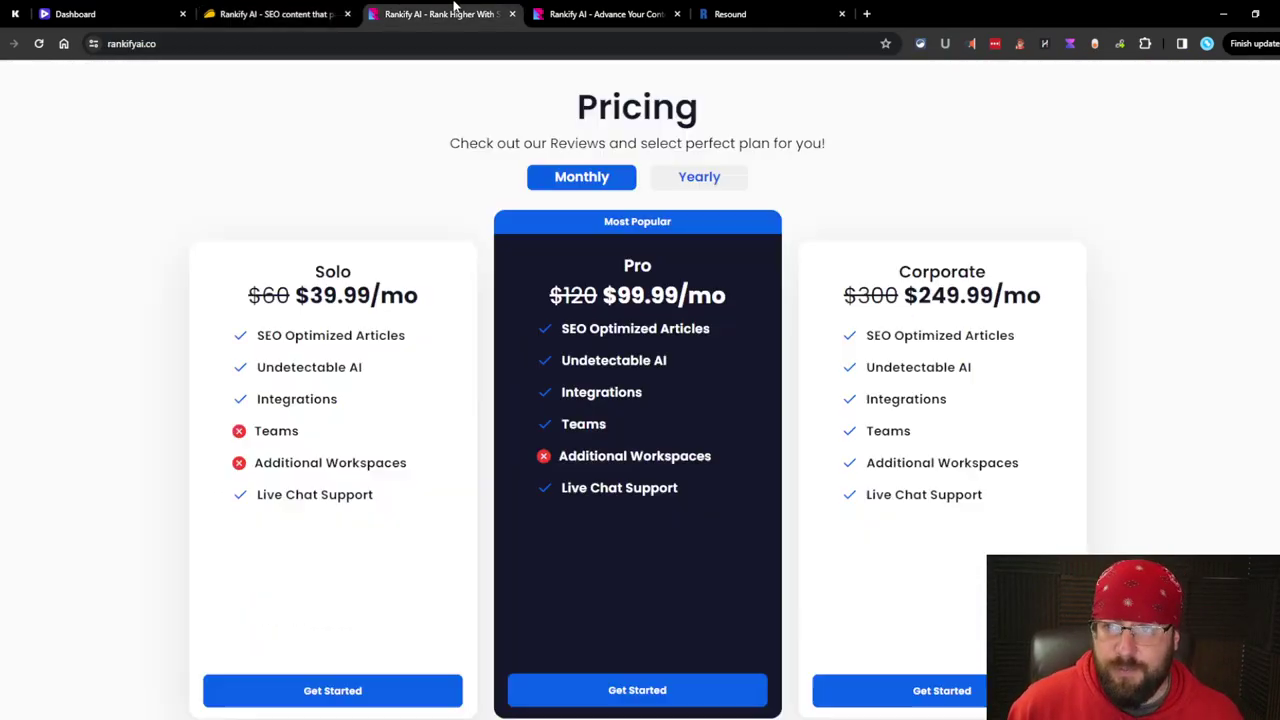
scroll(640, 390, "up", 10)
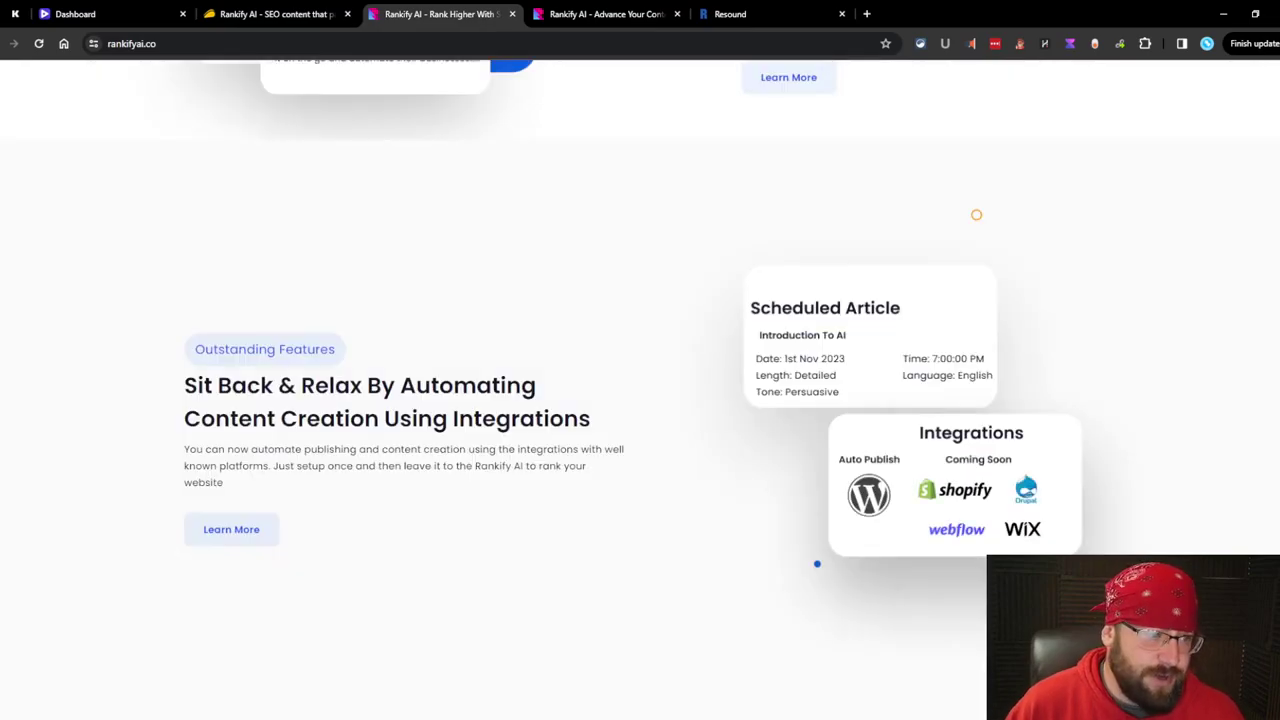
scroll(976, 214, "up", 10)
scroll(997, 223, "down", 8)
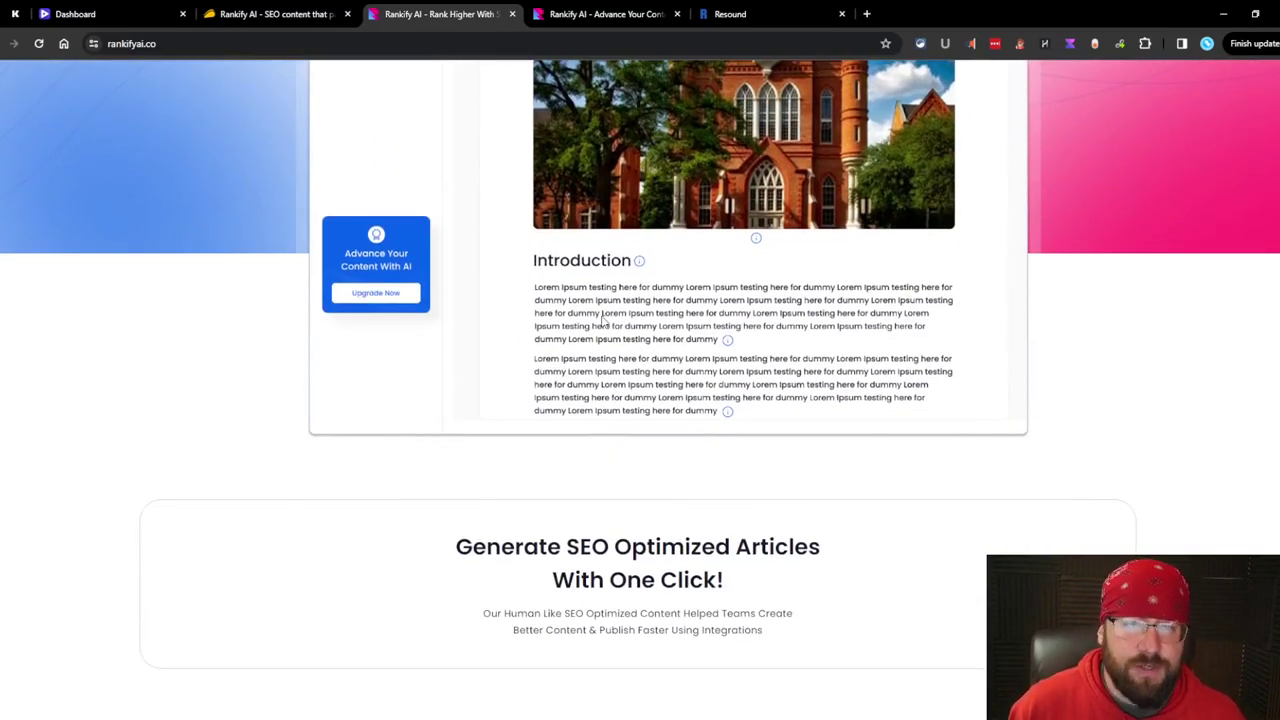
scroll(700, 325, "down", 1)
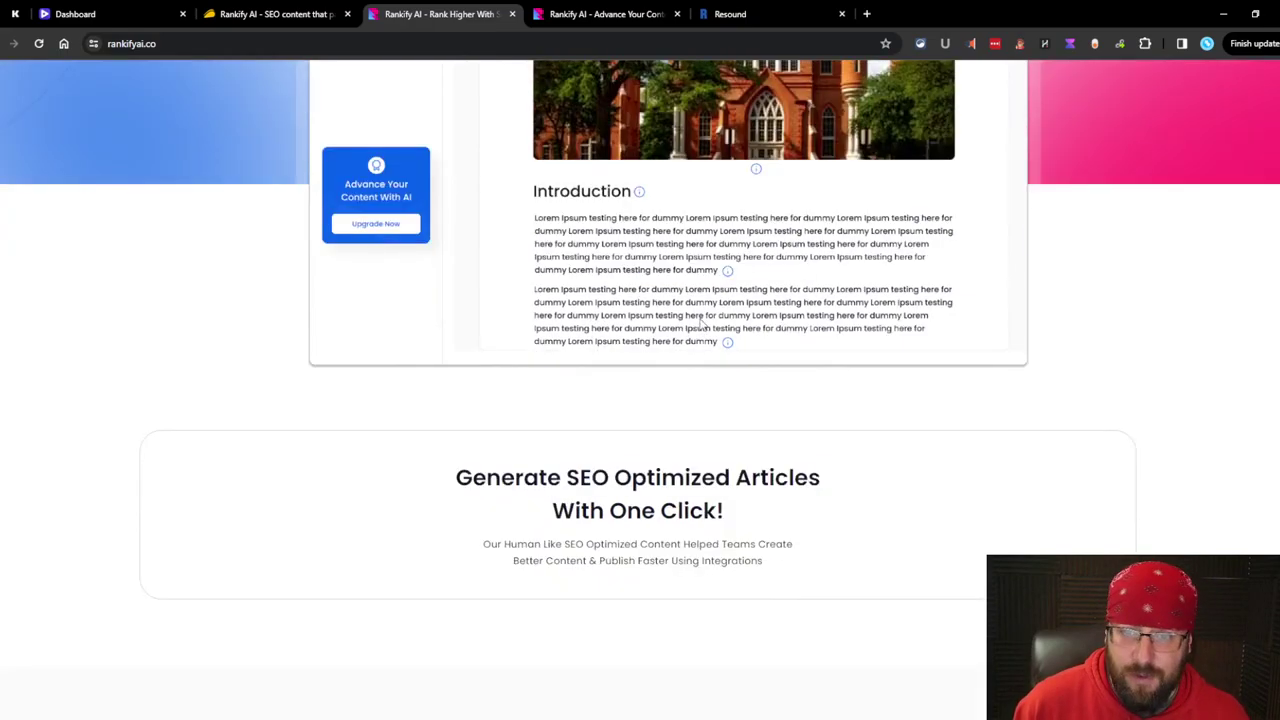
scroll(728, 338, "down", 4)
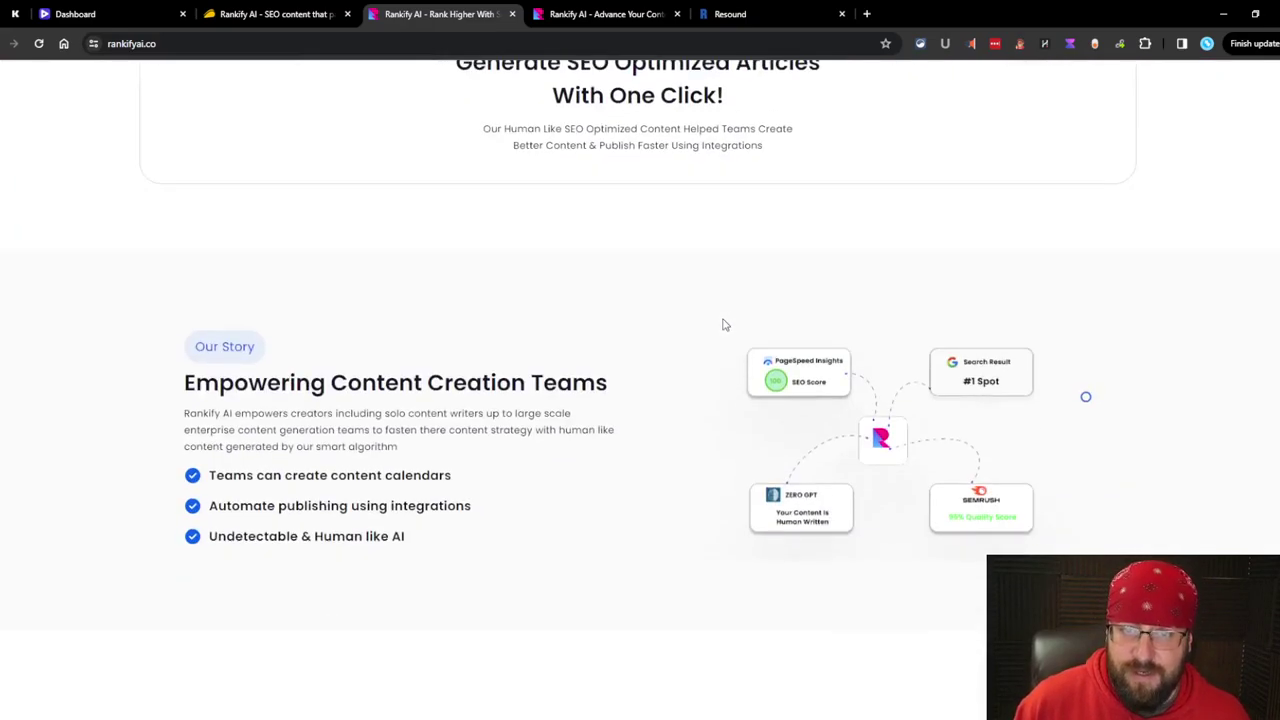
scroll(725, 325, "up", 1)
scroll(694, 323, "down", 6)
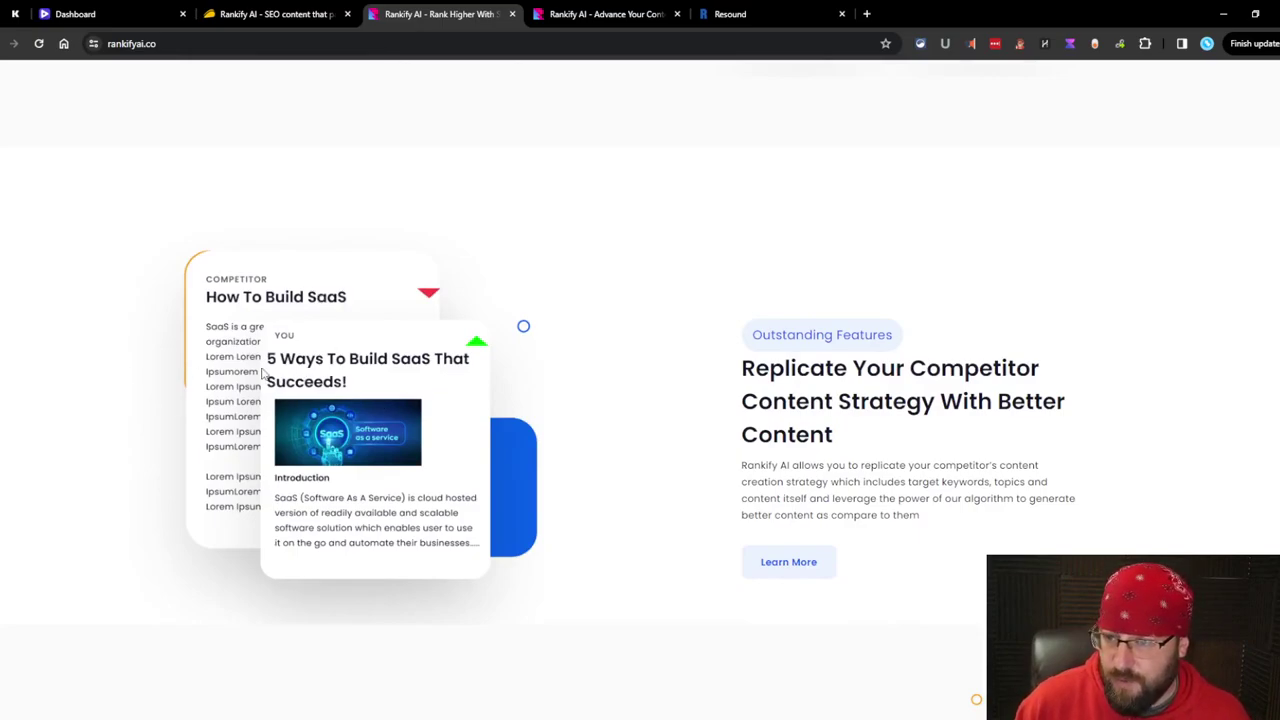
scroll(1229, 457, "down", 5)
scroll(1197, 446, "up", 12)
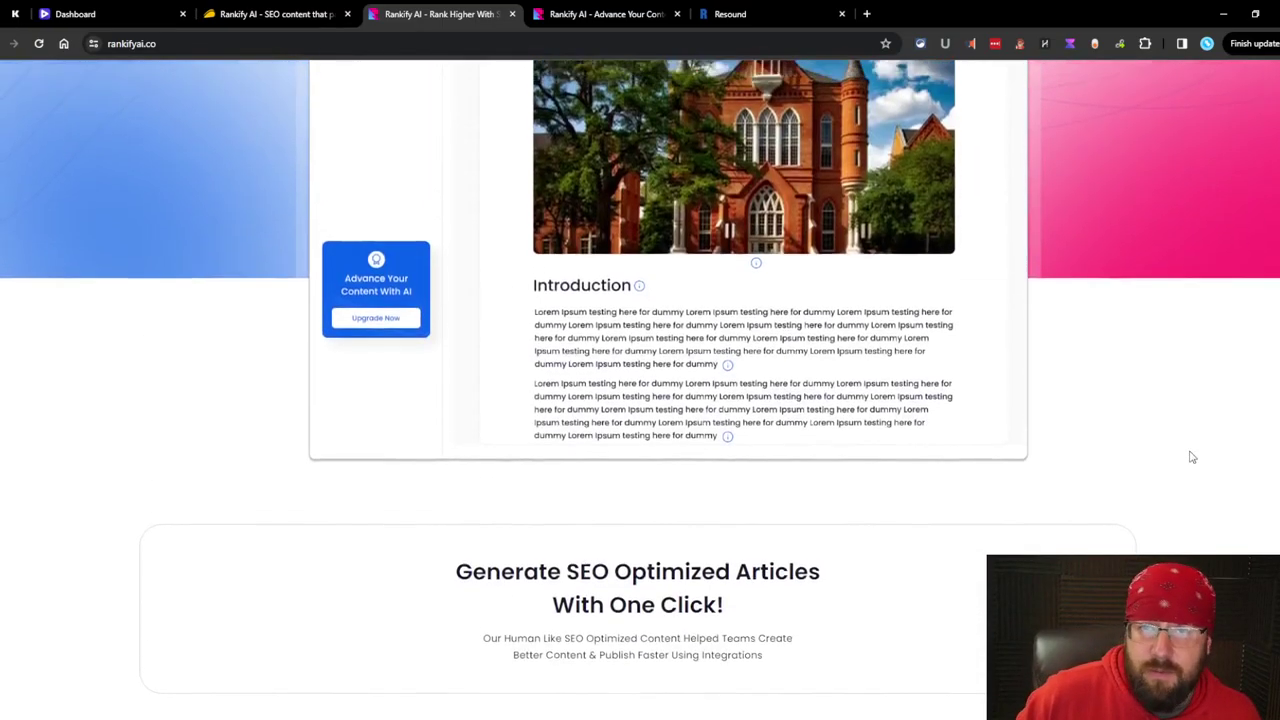
scroll(1190, 457, "up", 7)
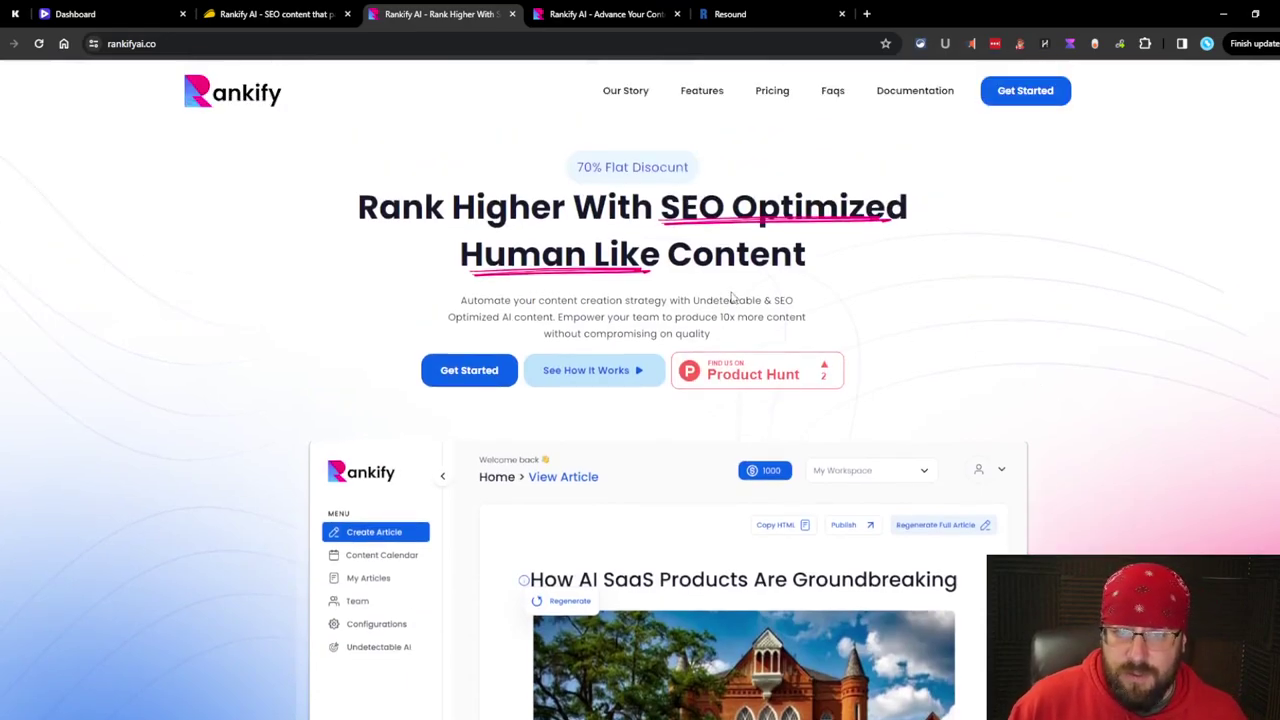
left_click(627, 94)
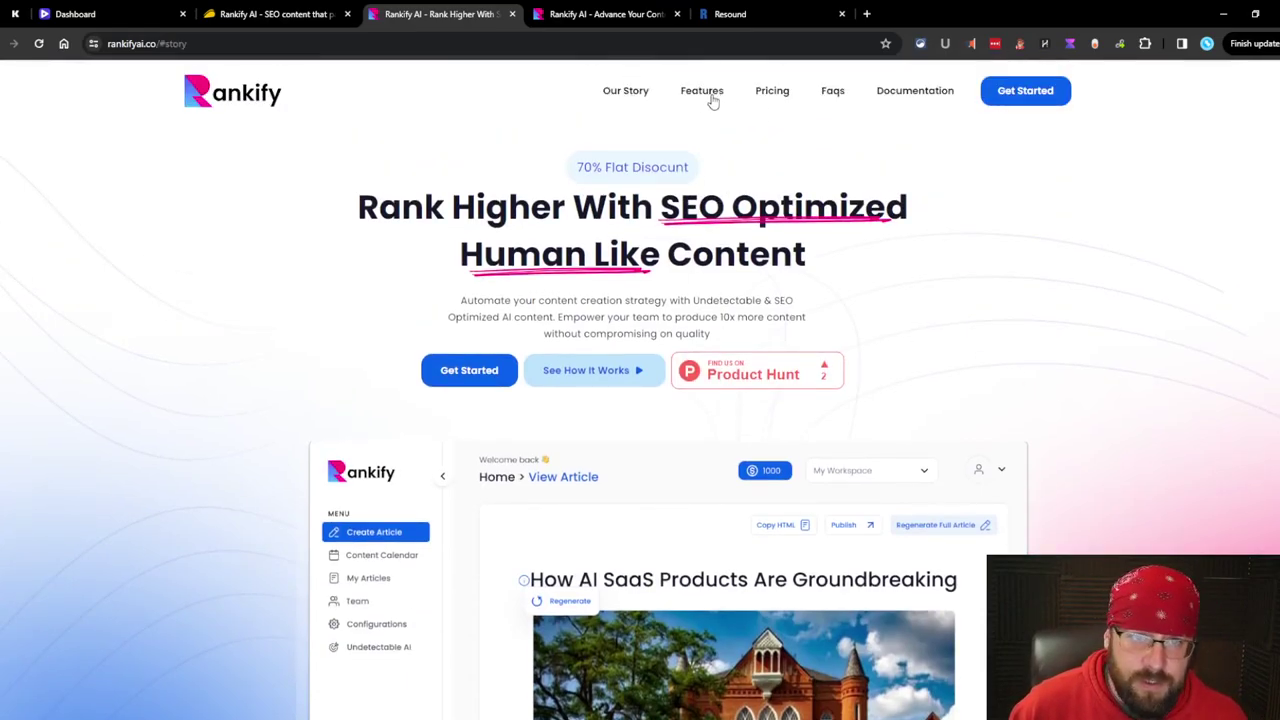
left_click(774, 96)
- Switch to the Rankify web app's onboarding and create an organization named WinesUncovered
left_click(188, 8)
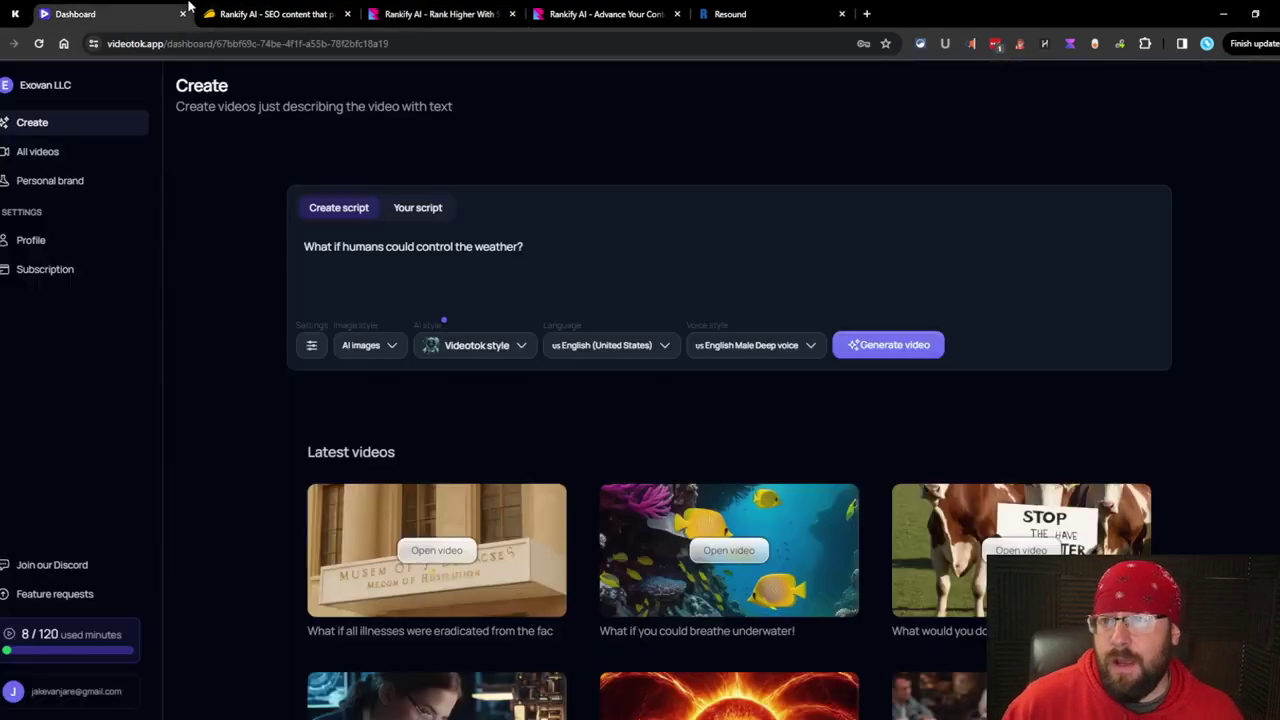
left_click(250, 12)
left_click(604, 8)
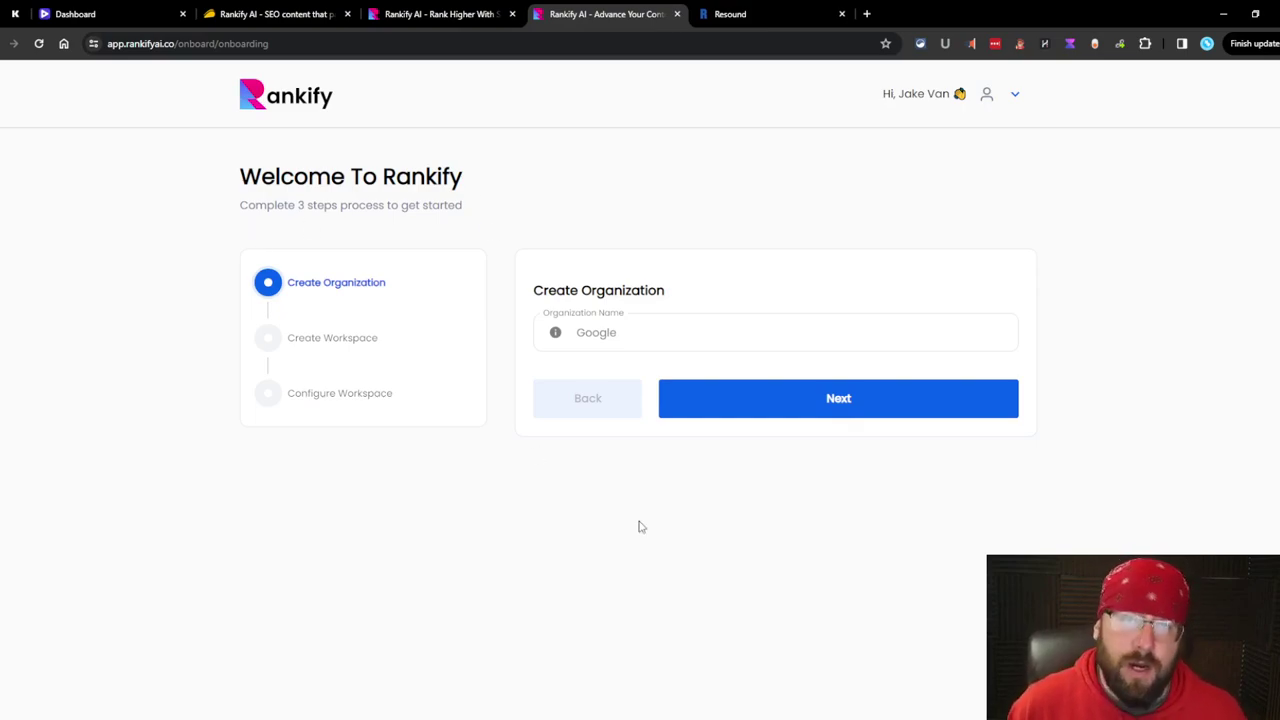
left_click(605, 335)
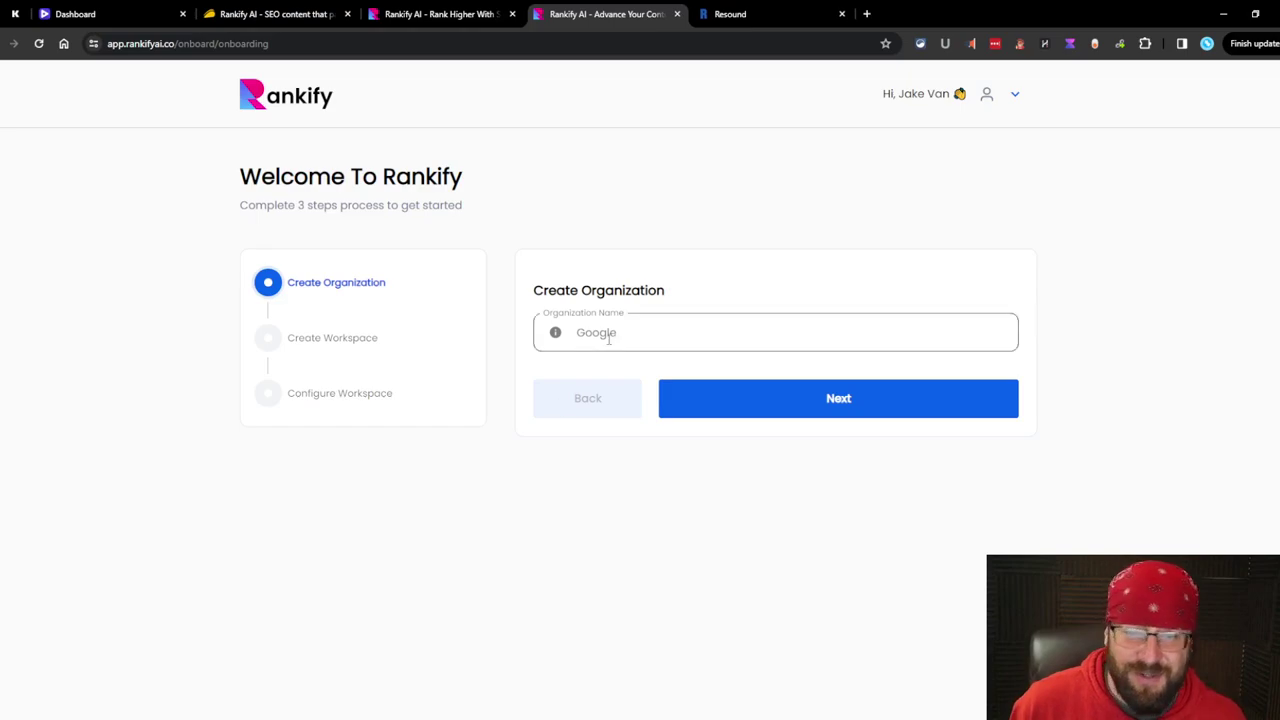
type("WinesUncovered")
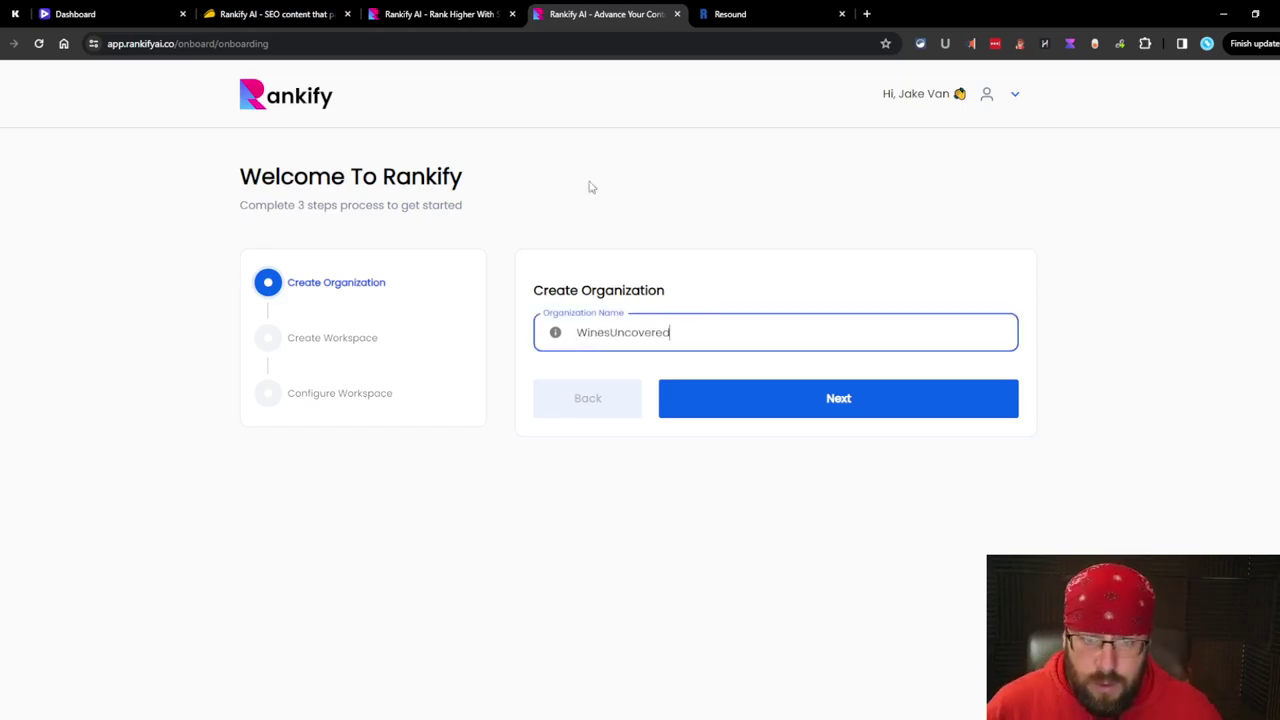
left_click(724, 408)
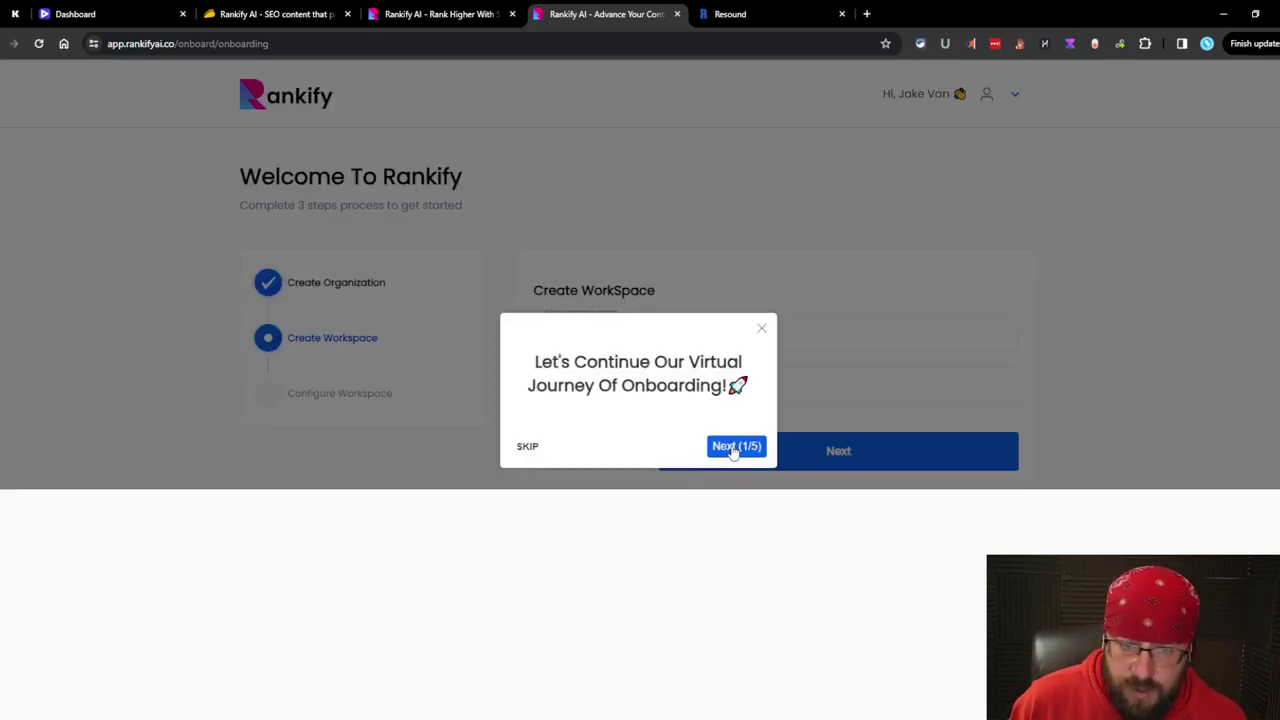
- Advance through the onboarding tour hints for creating a workspace and adding the website name
left_click(728, 450)
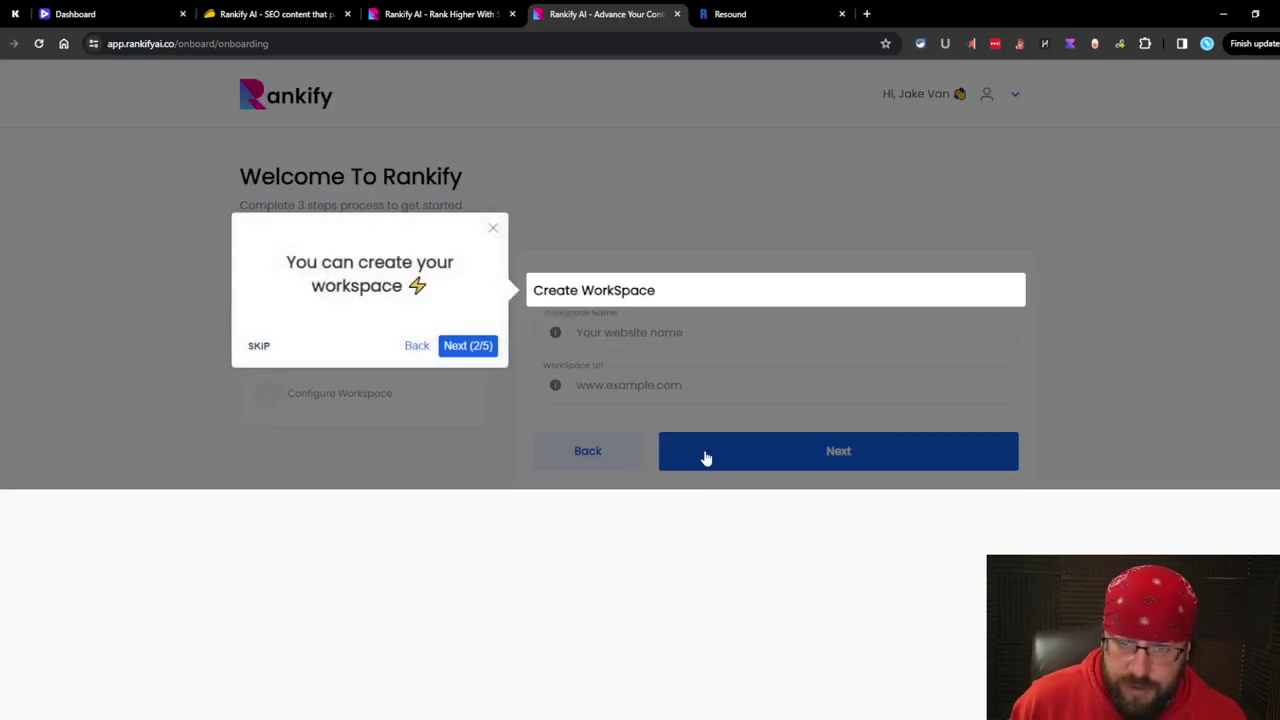
left_click(478, 355)
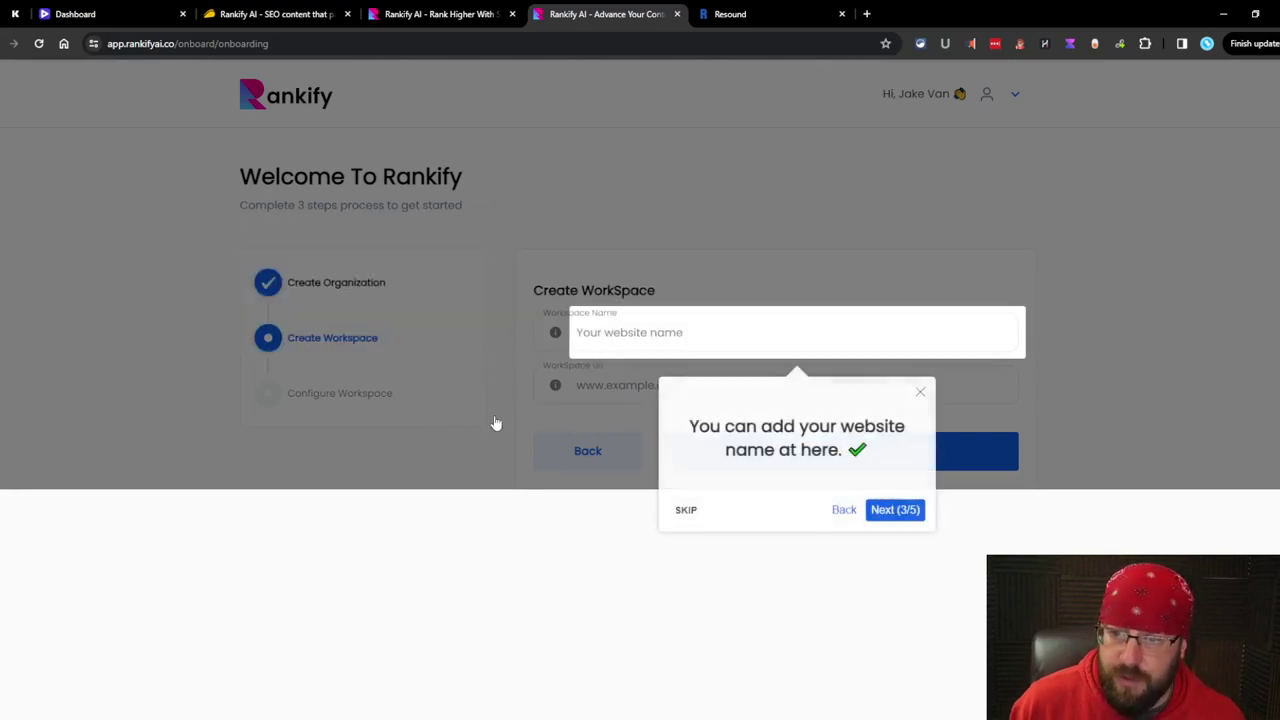
left_click(902, 514)
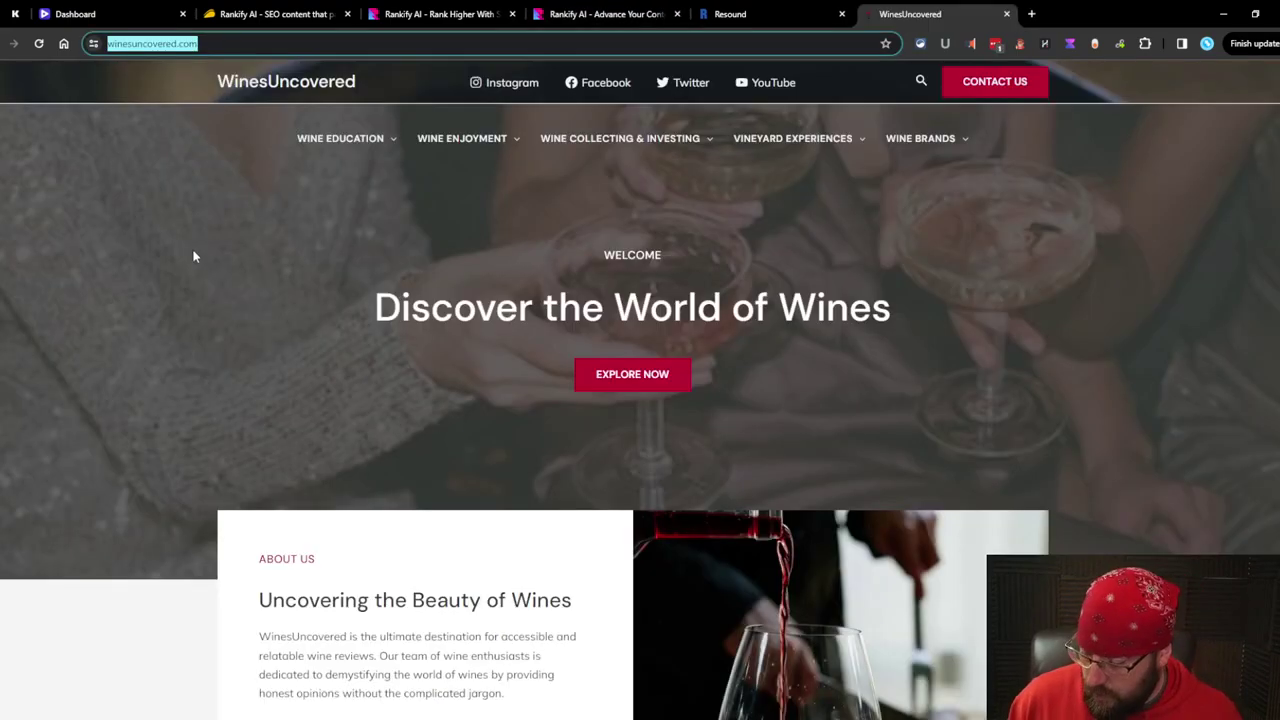
left_click(275, 14)
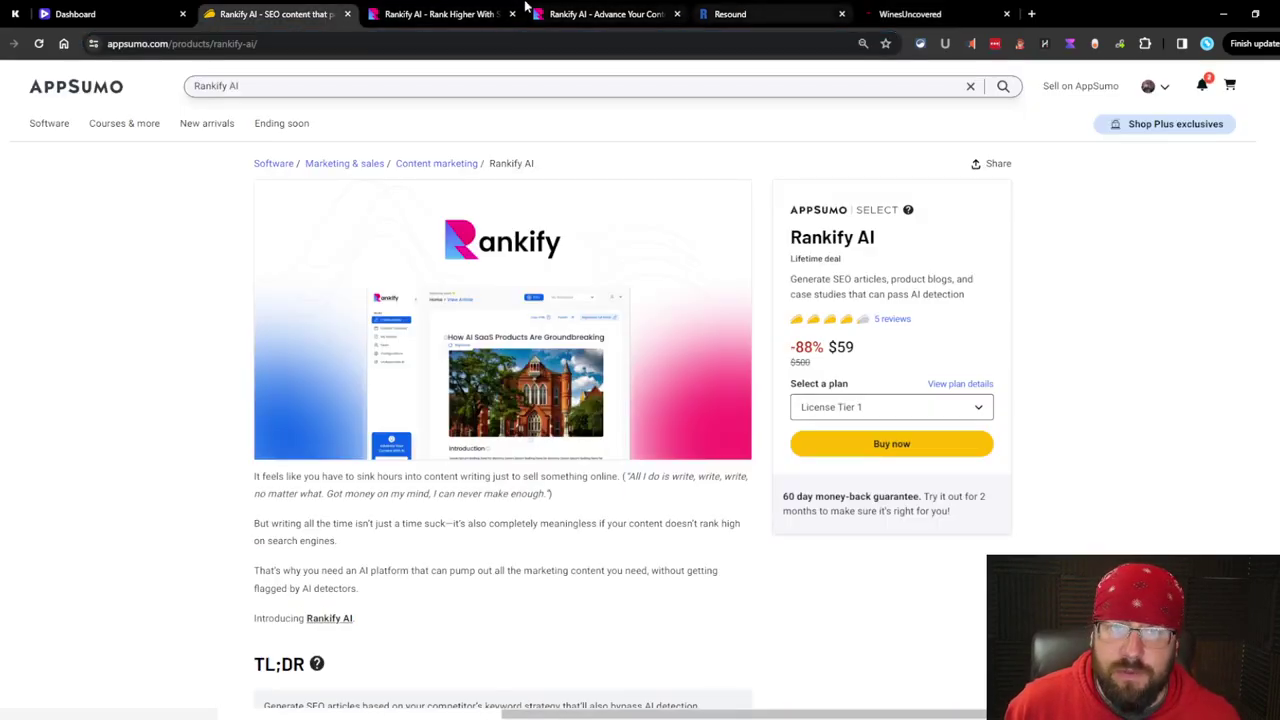
left_click(424, 12)
left_click(600, 14)
left_click(617, 390)
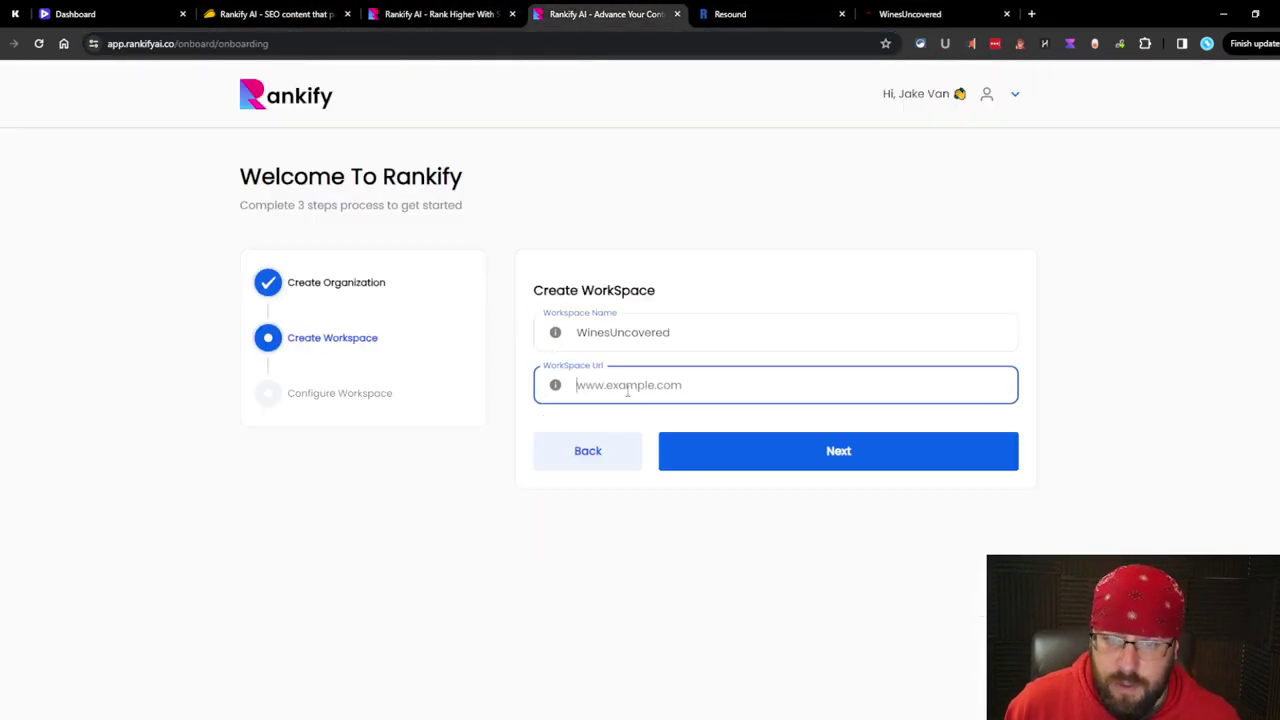
type("https://www.winesuncovered.com/")
left_click(710, 440)
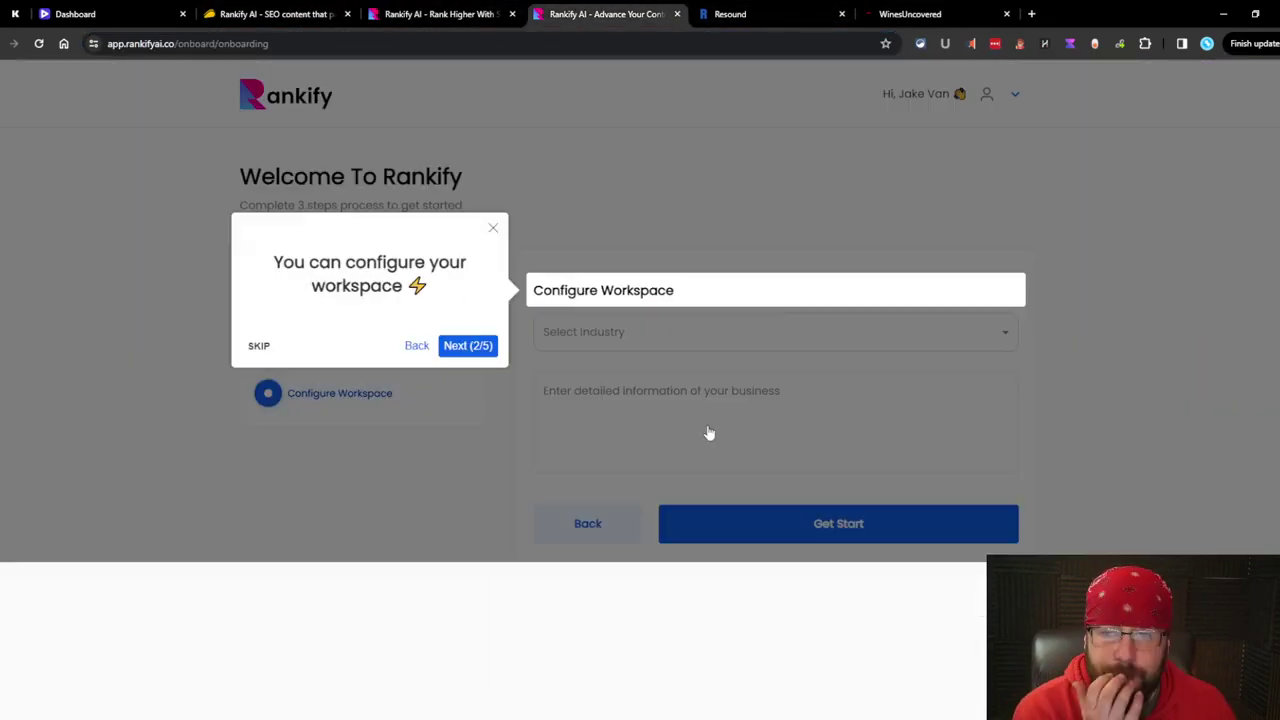
- Go through the tour hints on the workspace configuration form until the tour closes
left_click(466, 345)
left_click(868, 512)
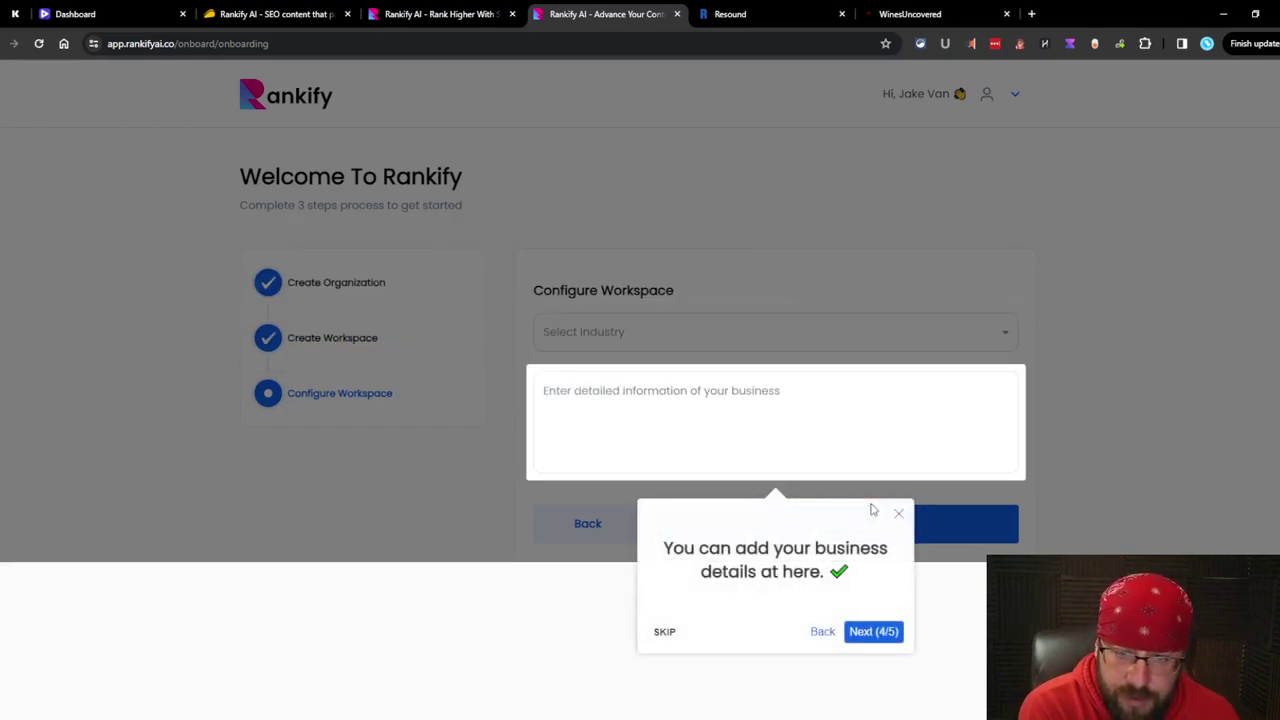
left_click(877, 634)
left_click(876, 424)
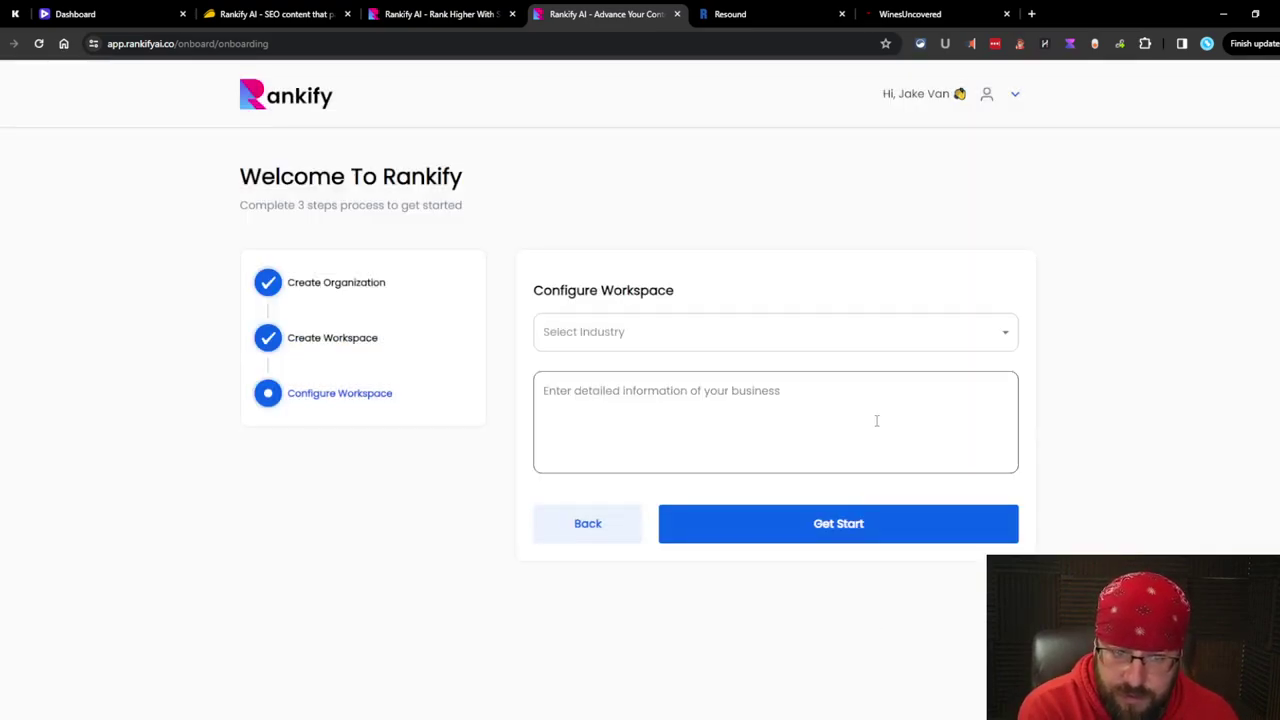
- Configure the workspace with the industry Wineries & Vineyards and the business description "Wine blog", and finish the onboarding
left_click(651, 331)
scroll(766, 200, "down", 4)
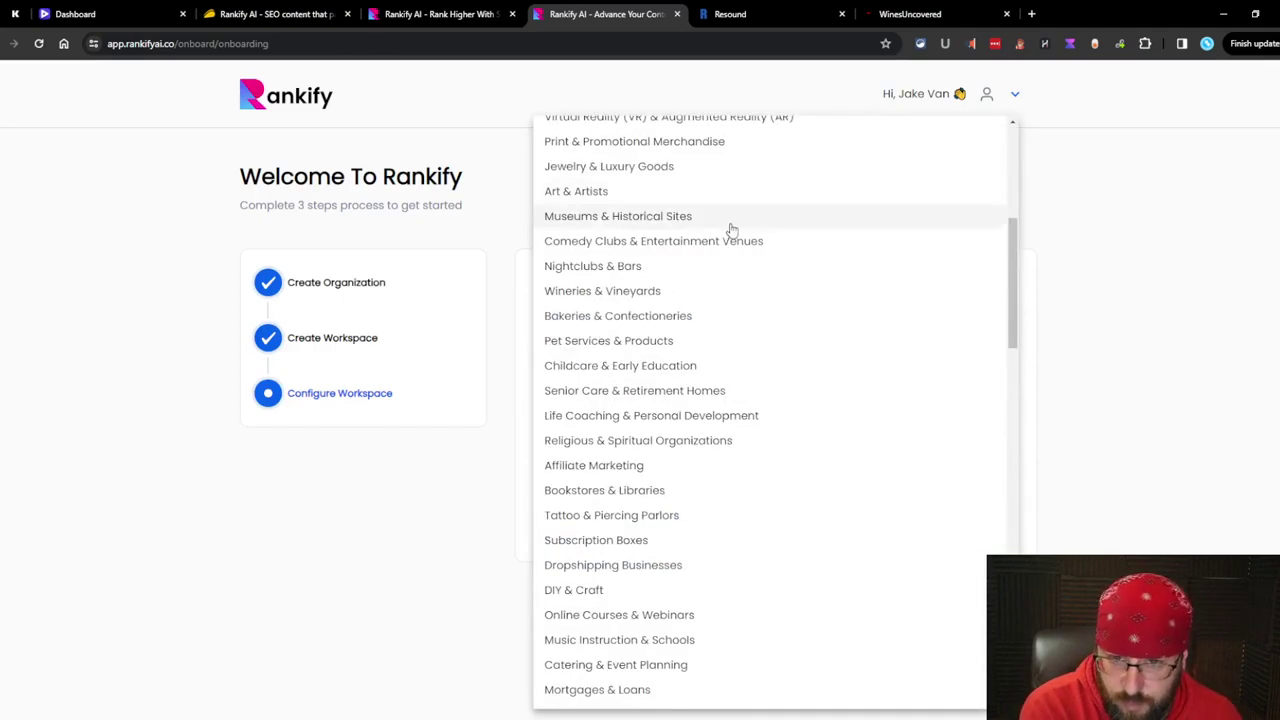
left_click(651, 290)
left_click(666, 394)
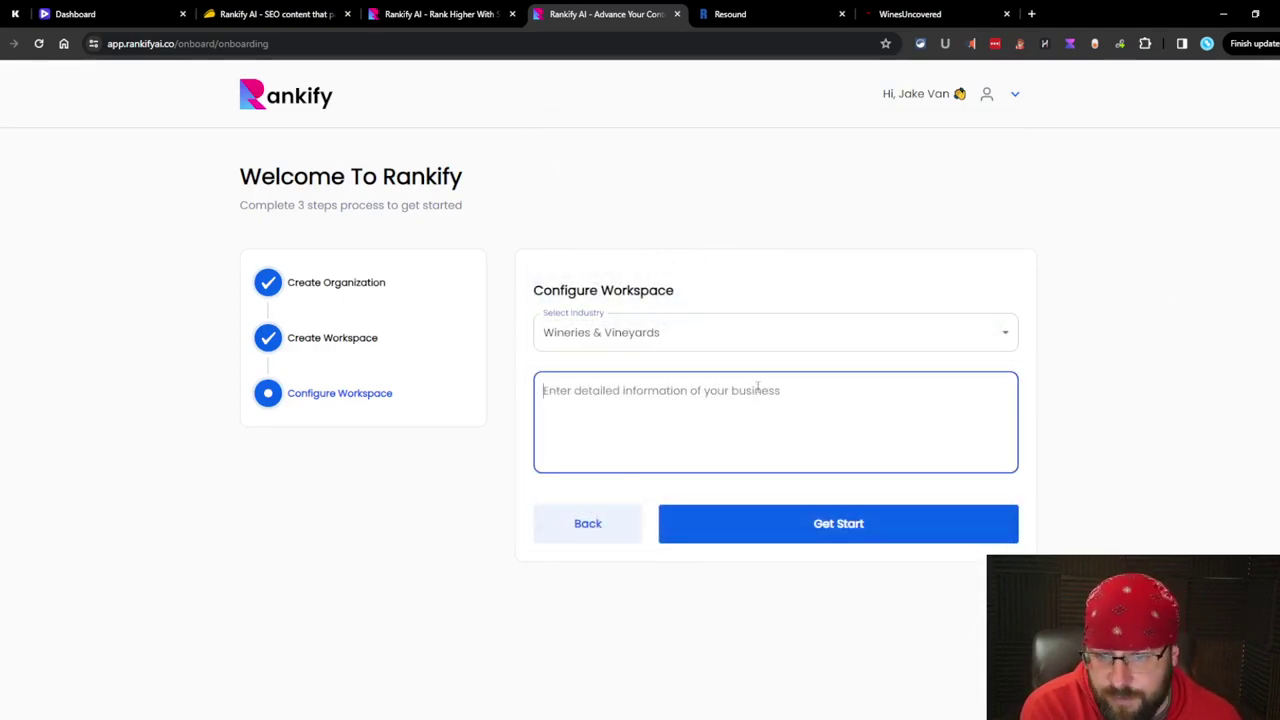
type("Wine blog")
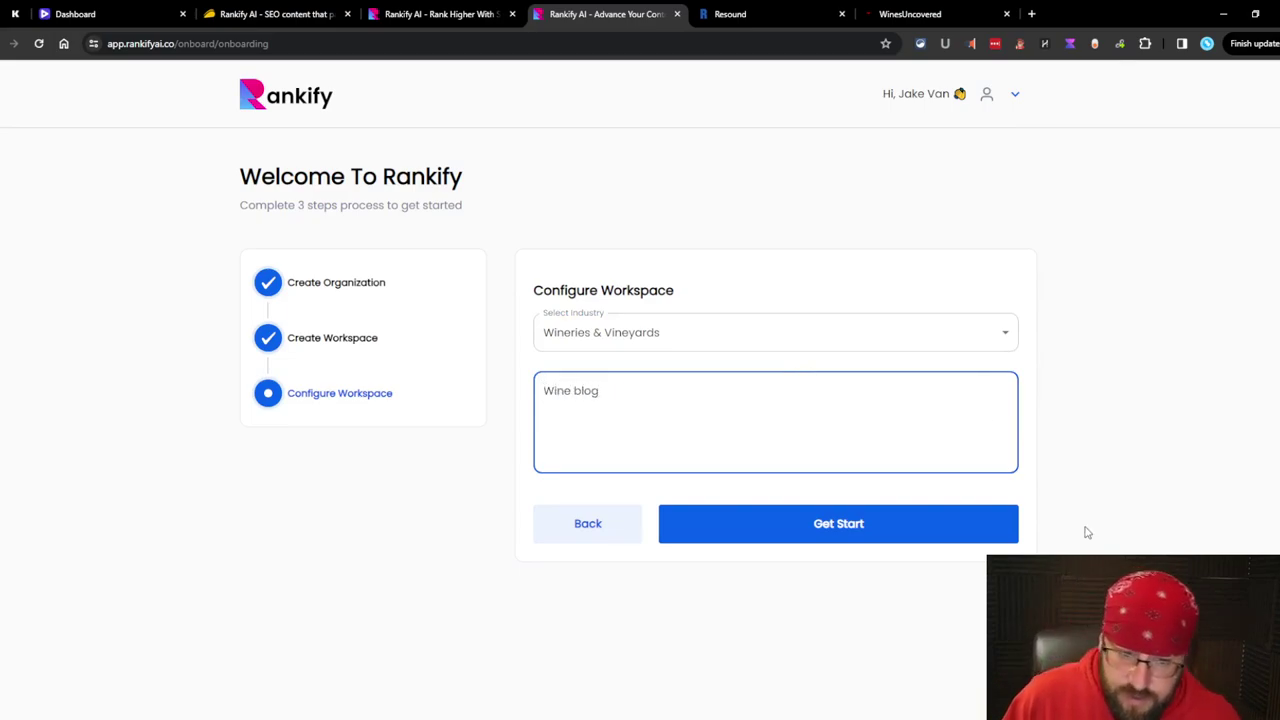
left_click(990, 524)
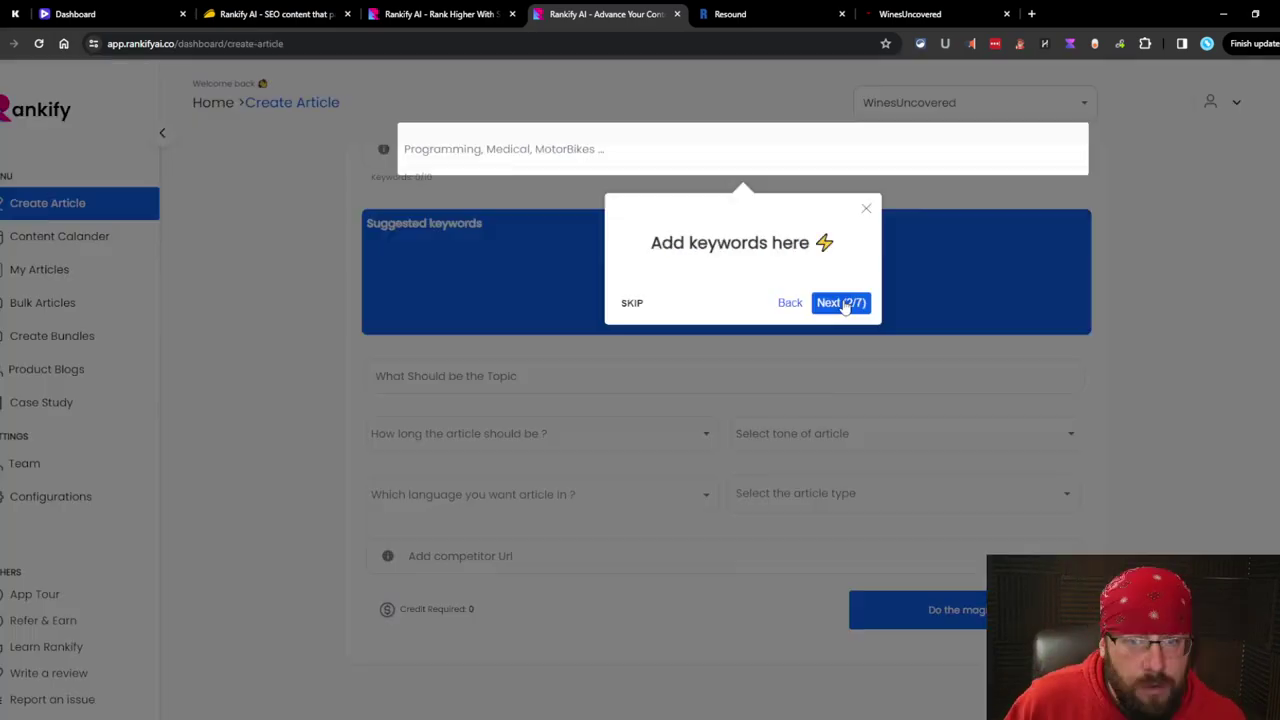
- Advance the Create Article tour through the keyword, language and competitor URL hints to the required credits hint
left_click(843, 304)
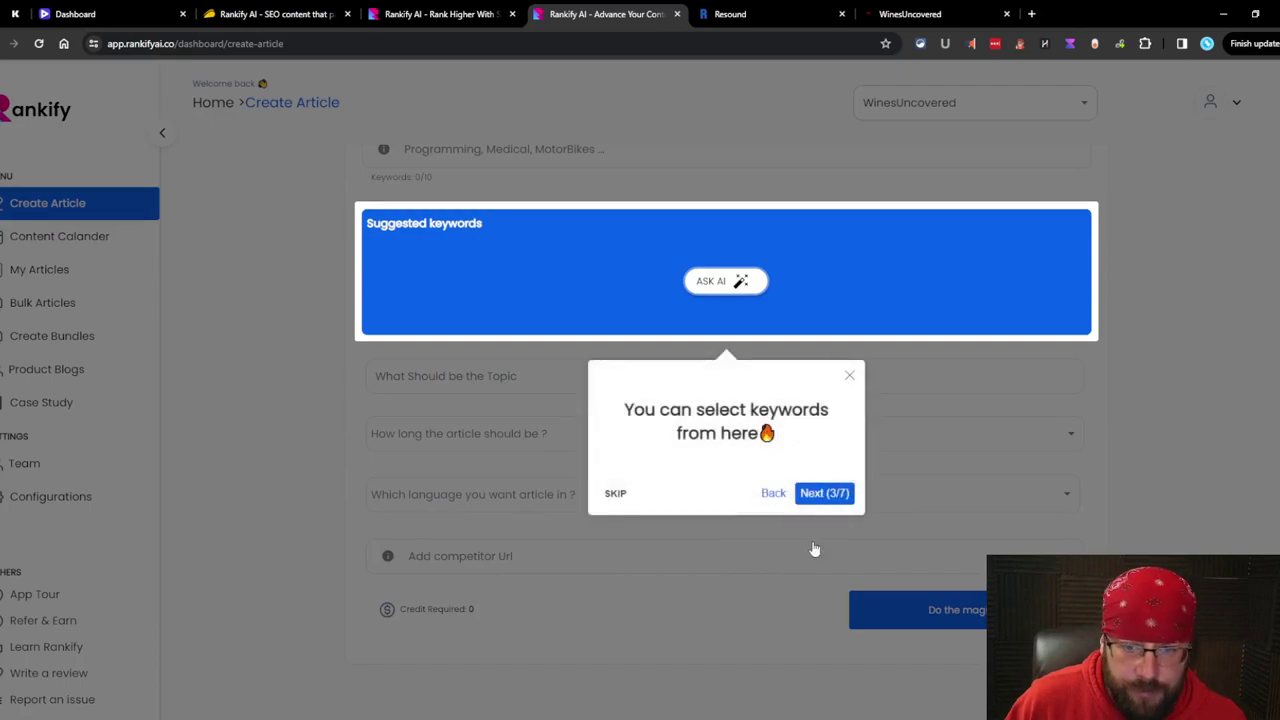
left_click(835, 503)
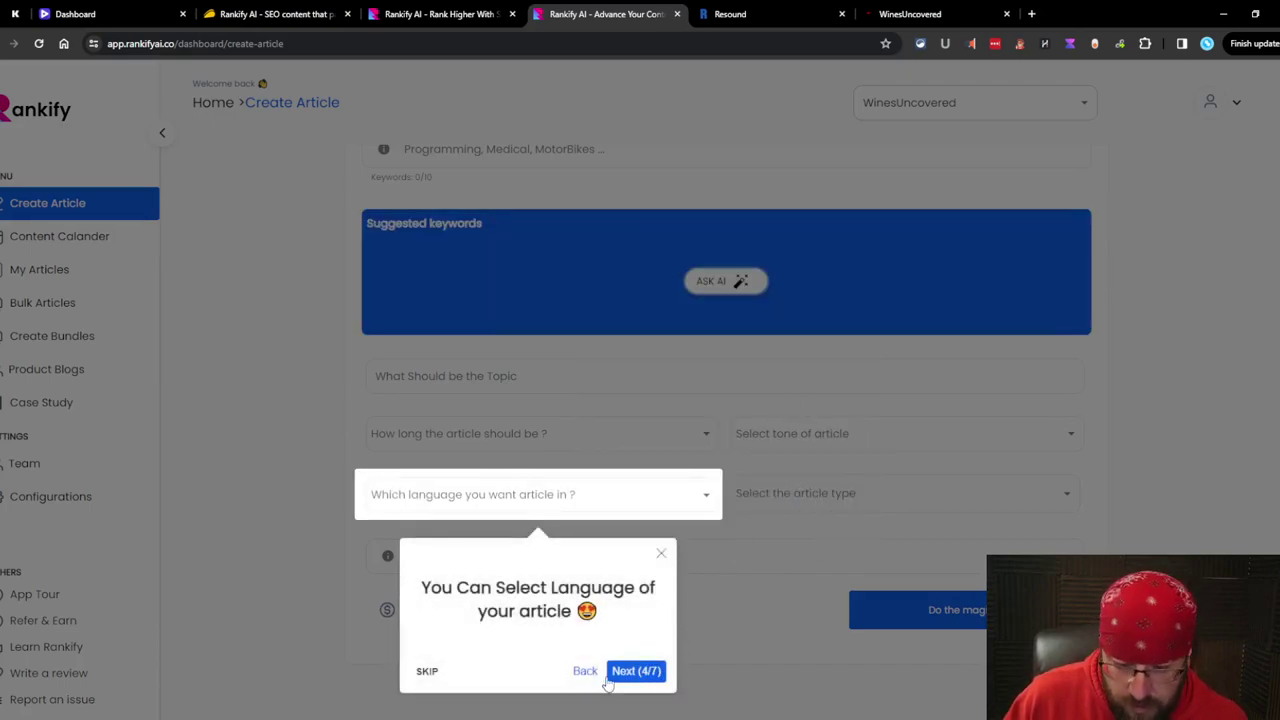
left_click(637, 672)
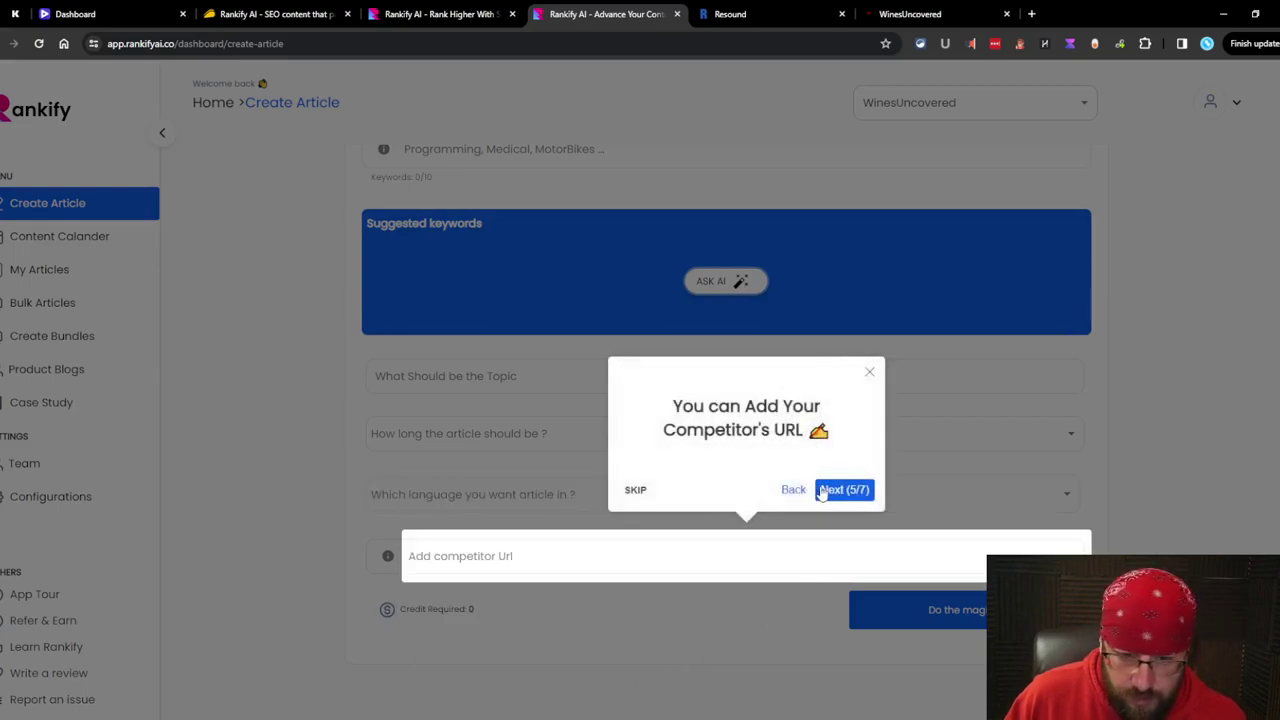
left_click(849, 490)
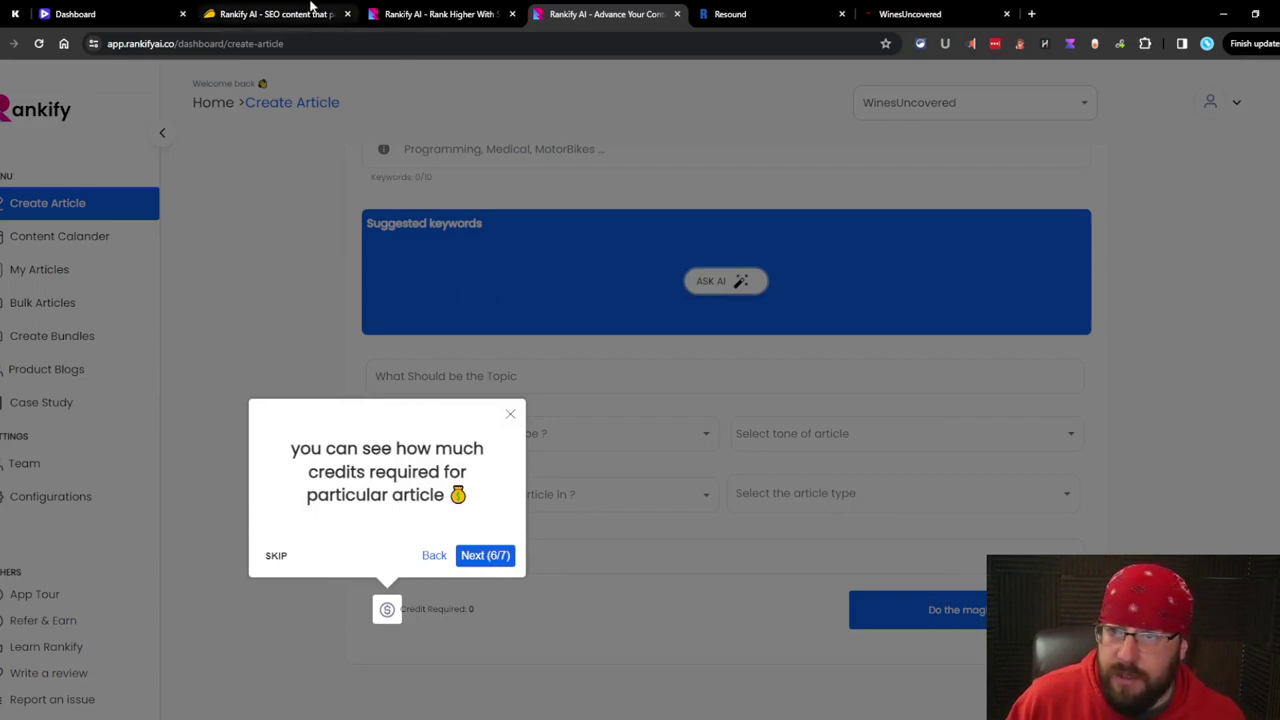
- Return to the AppSumo deal page and check what License Tier 1 and License Tier 2 include
left_click(275, 14)
scroll(545, 585, "down", 5)
scroll(528, 563, "down", 10)
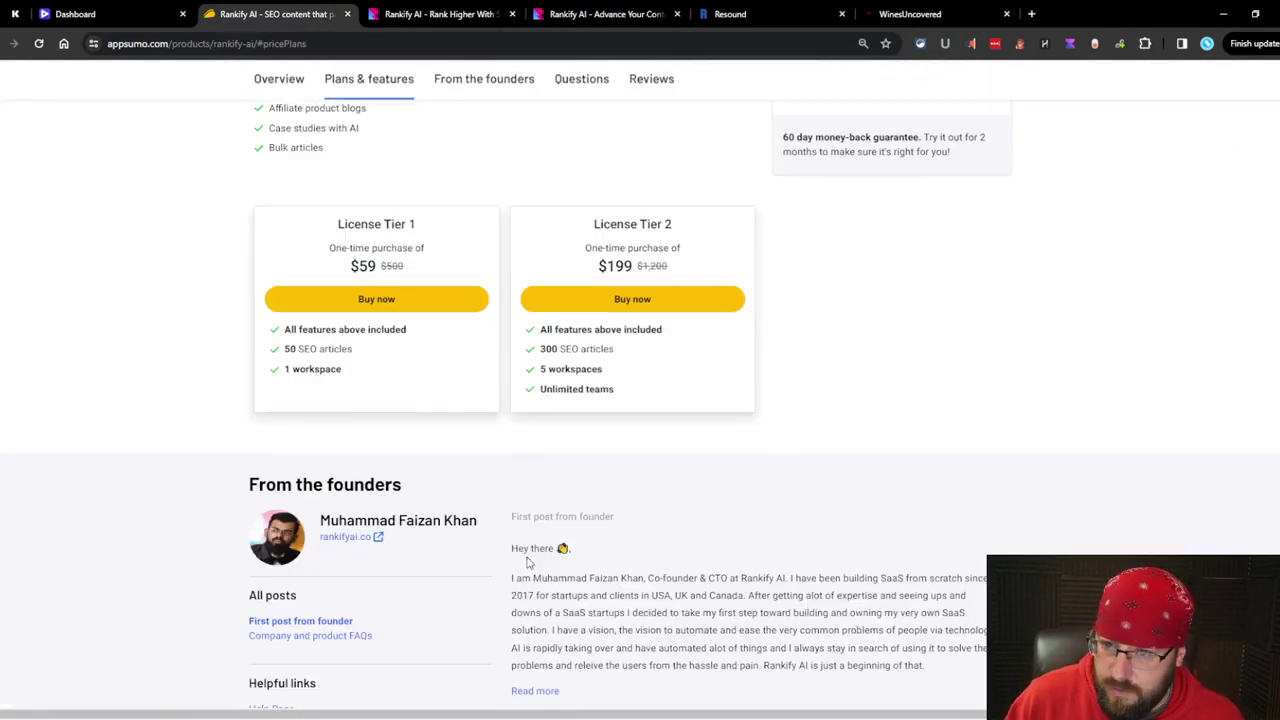
- Return to the Rankify dashboard, finish the Create Article tour, and look over the account options and the article form
key("ctrl+Tab")
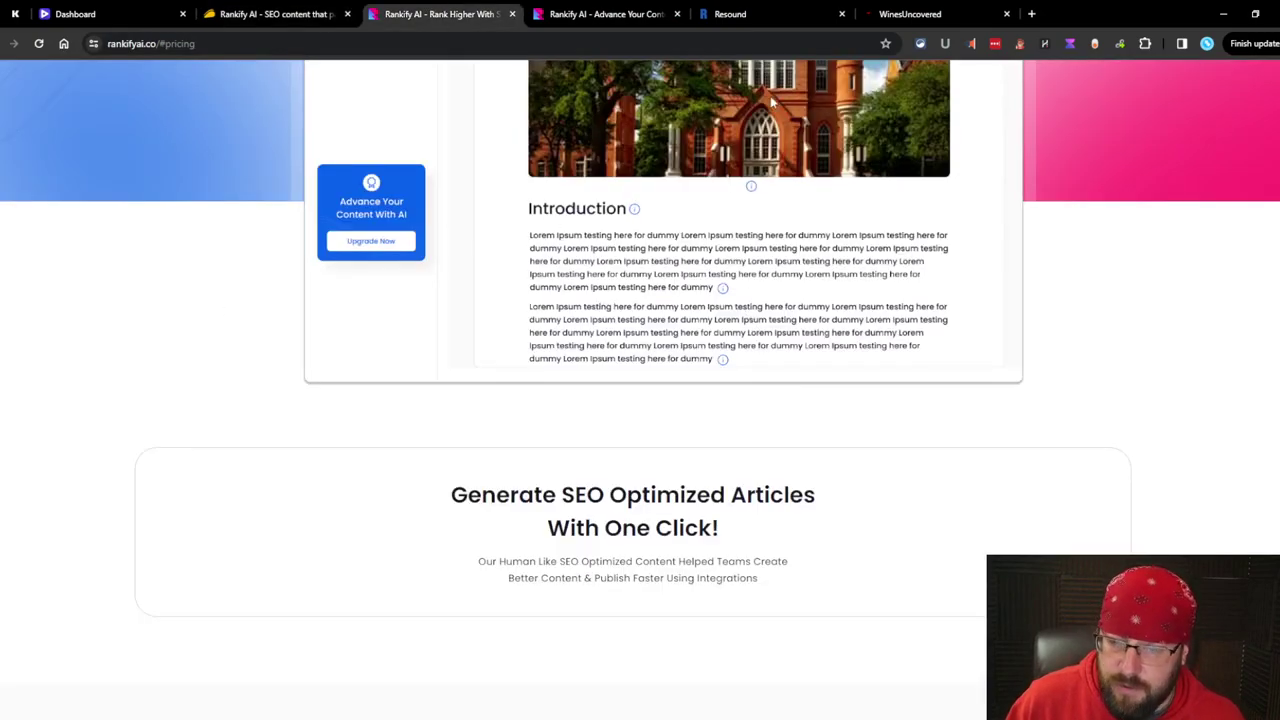
key("ctrl+Tab")
left_click(486, 554)
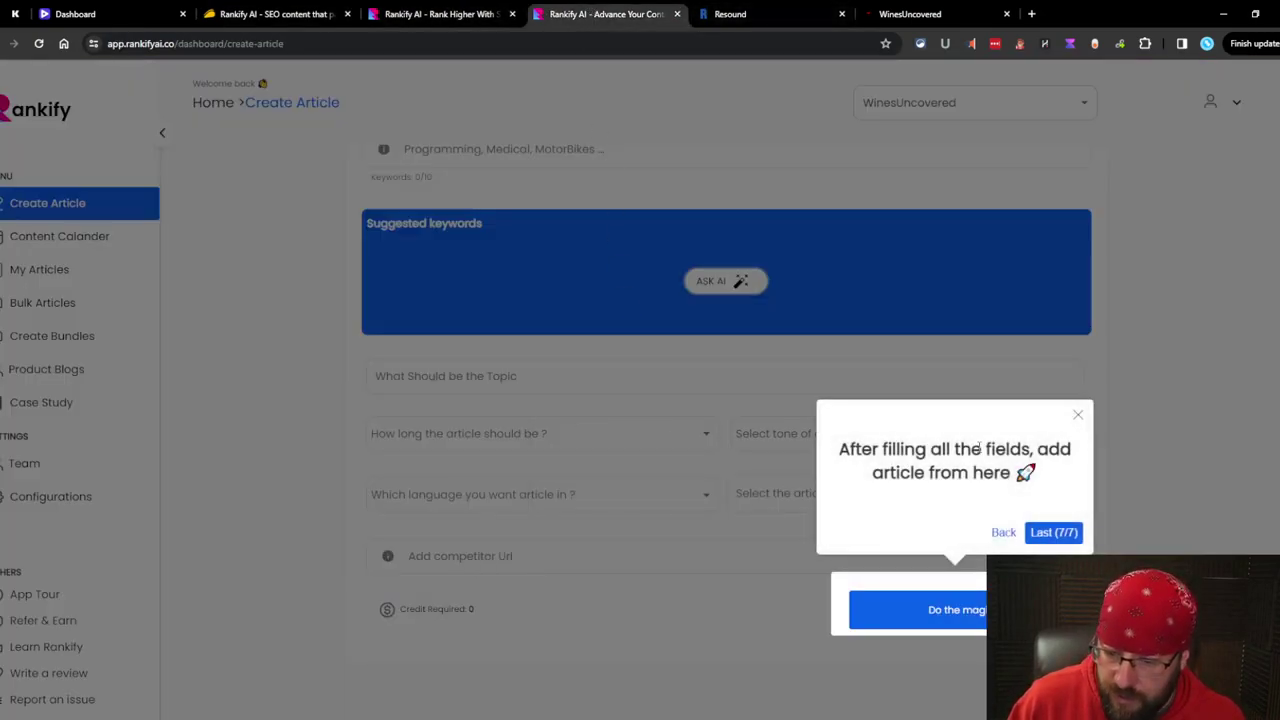
left_click(1232, 102)
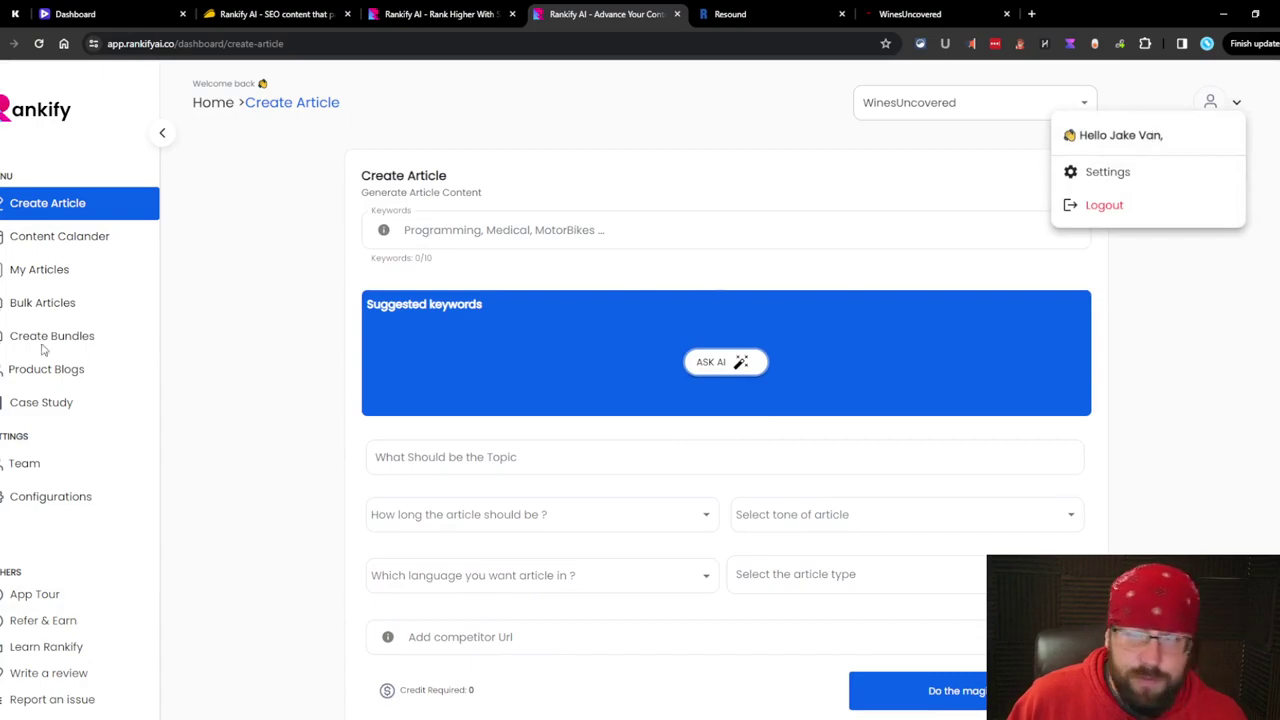
left_click(224, 232)
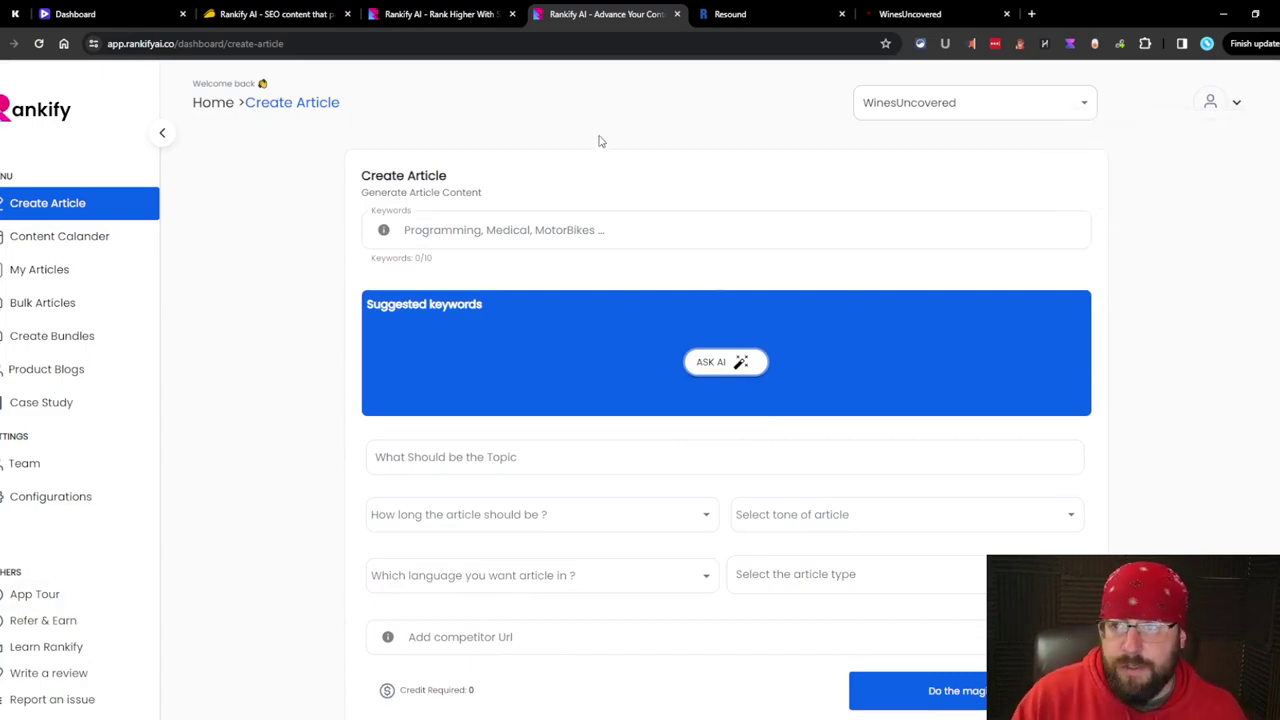
scroll(600, 135, "down", 1)
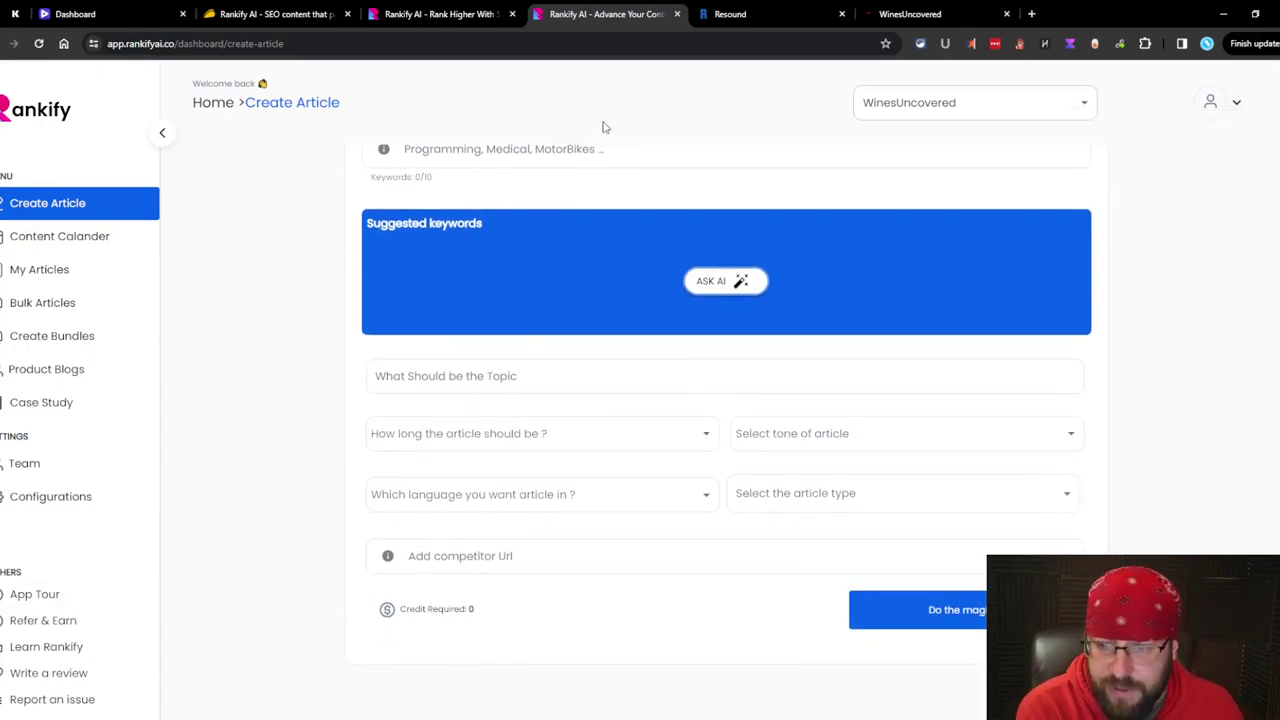
scroll(548, 143, "up", 1)
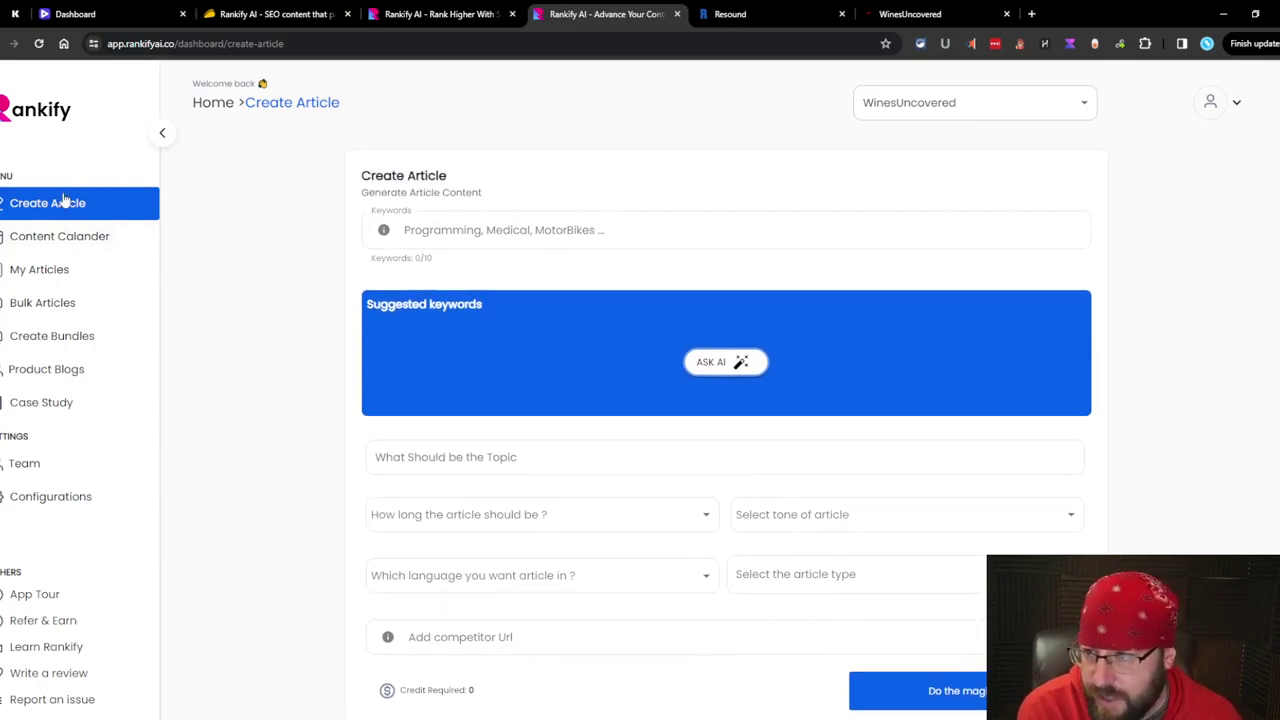
- Open the Content Calander page and go through its three tour hints until the tour closes
left_click(64, 242)
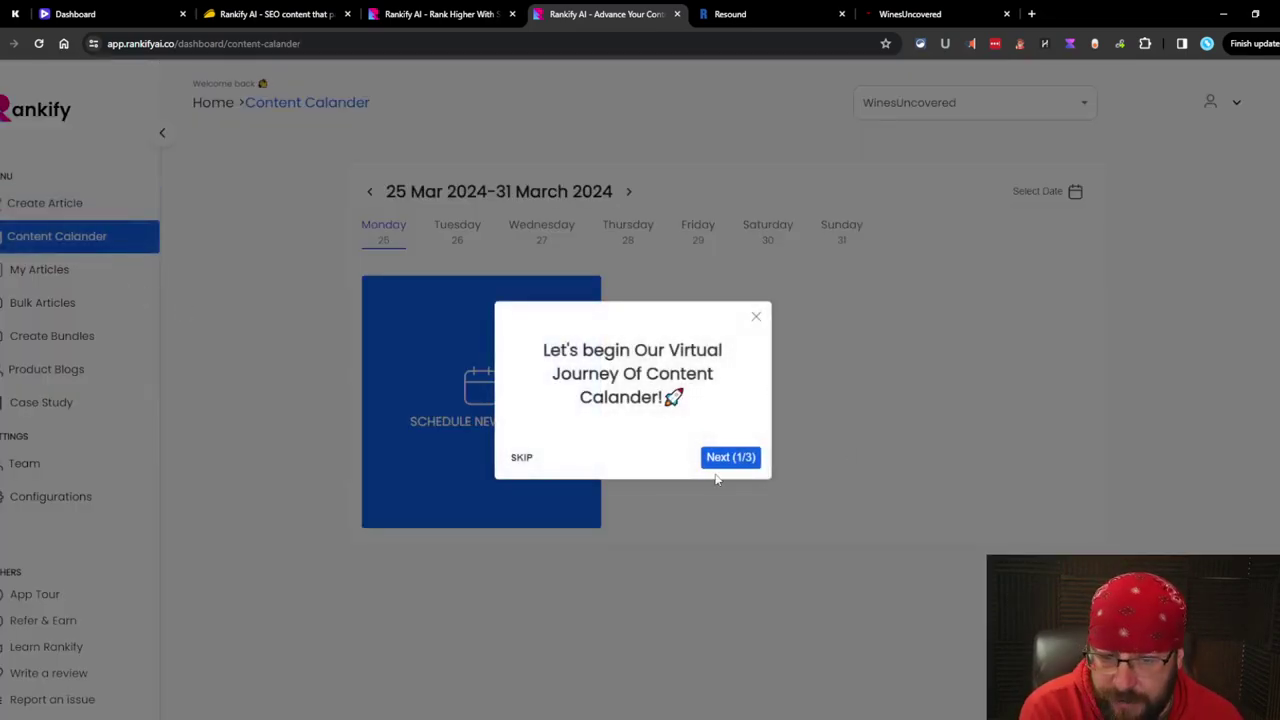
left_click(726, 464)
left_click(665, 251)
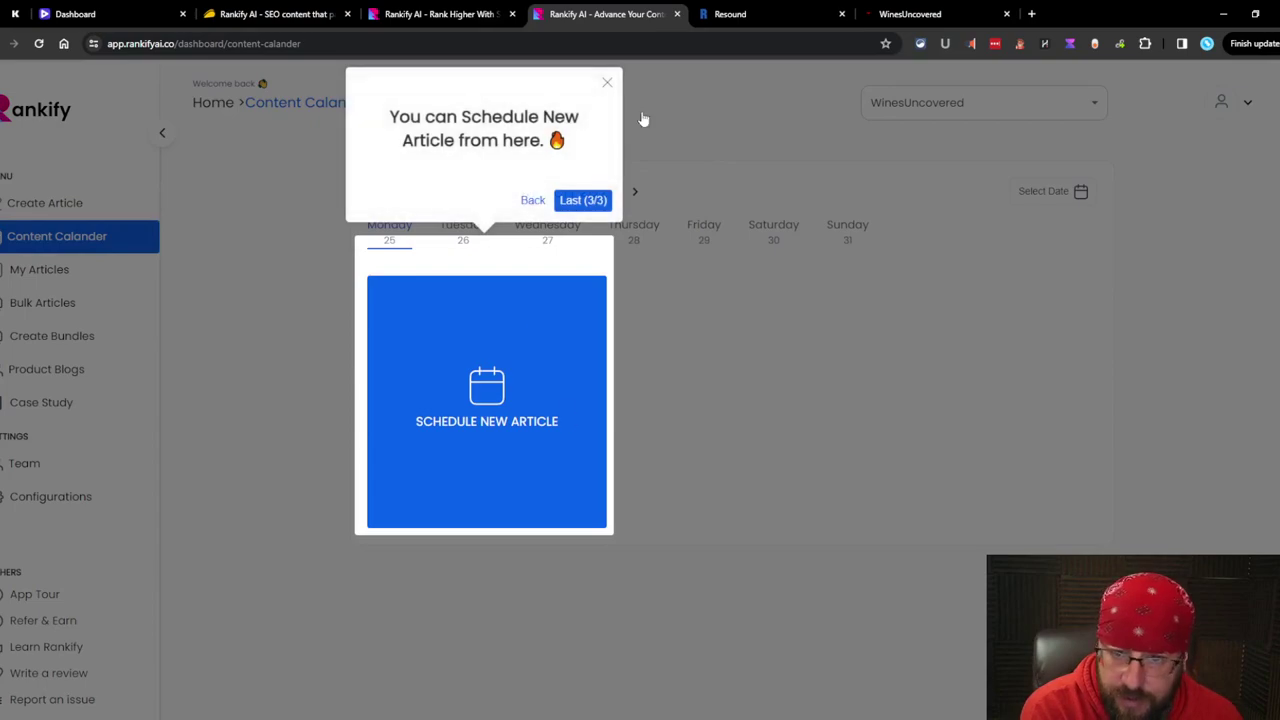
left_click(580, 203)
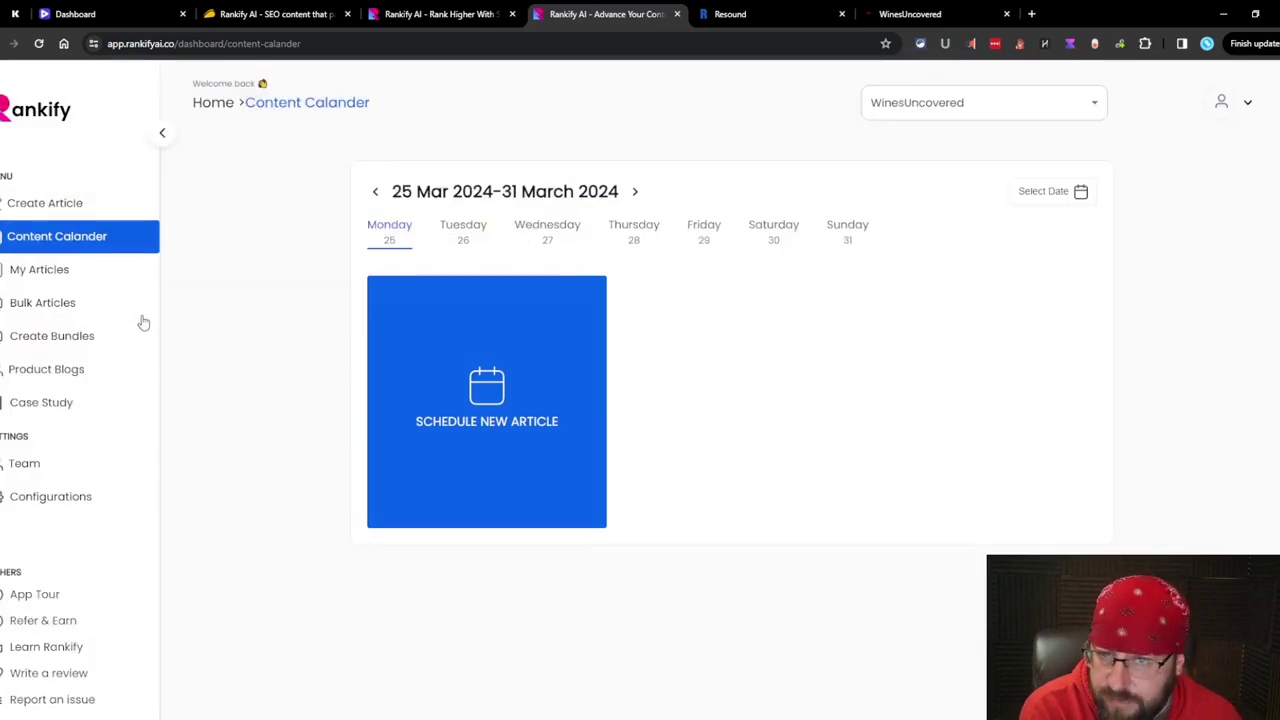
- Look through the My Articles, Bulk Articles and Create Bundles pages in turn
left_click(93, 275)
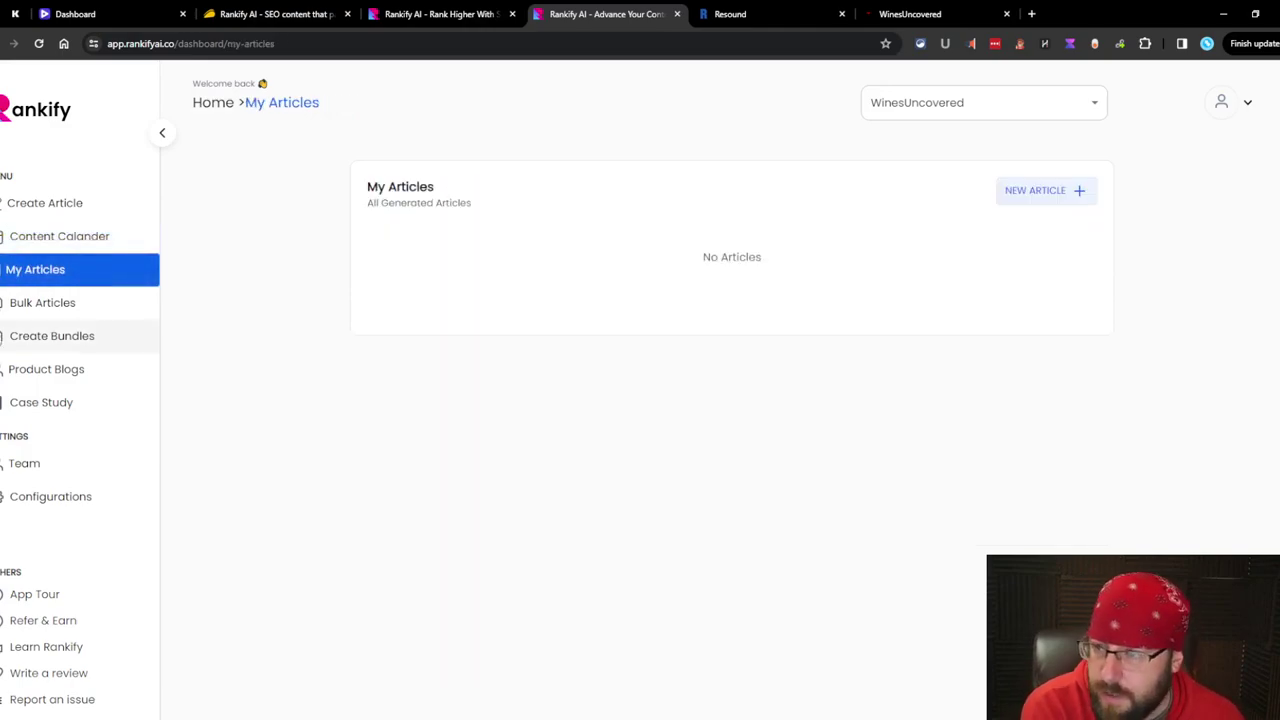
left_click(48, 310)
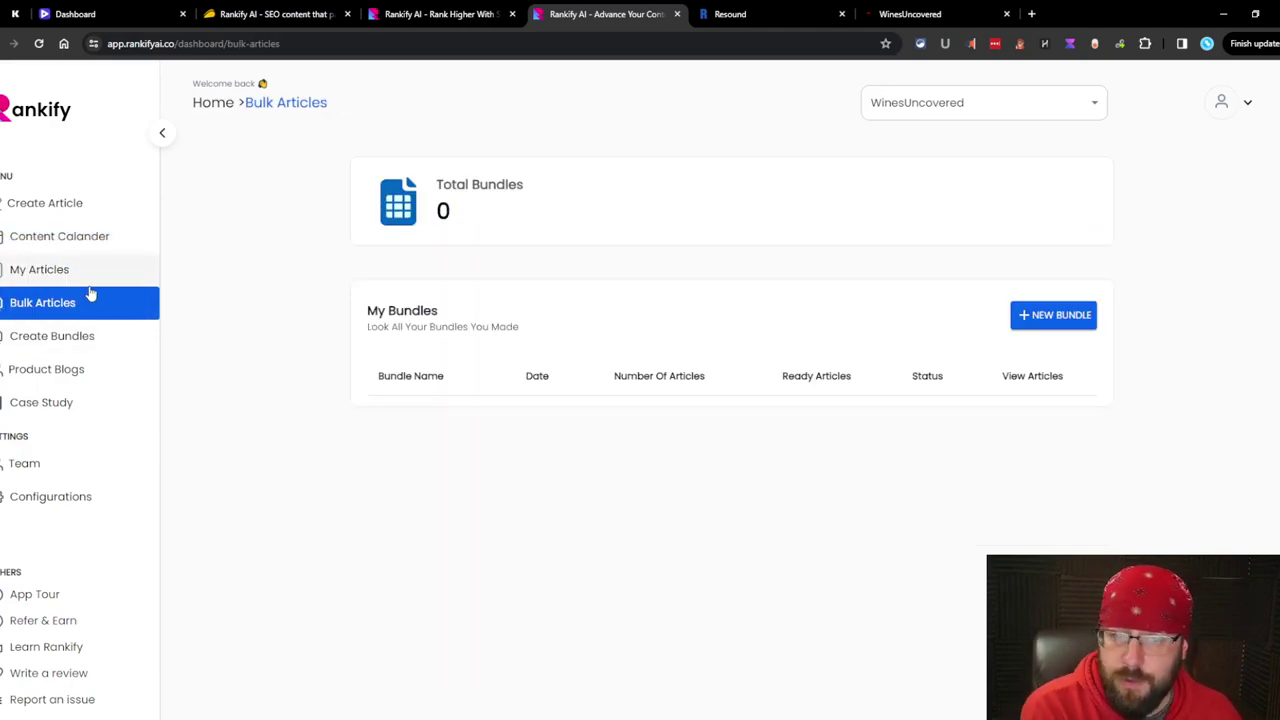
left_click(80, 345)
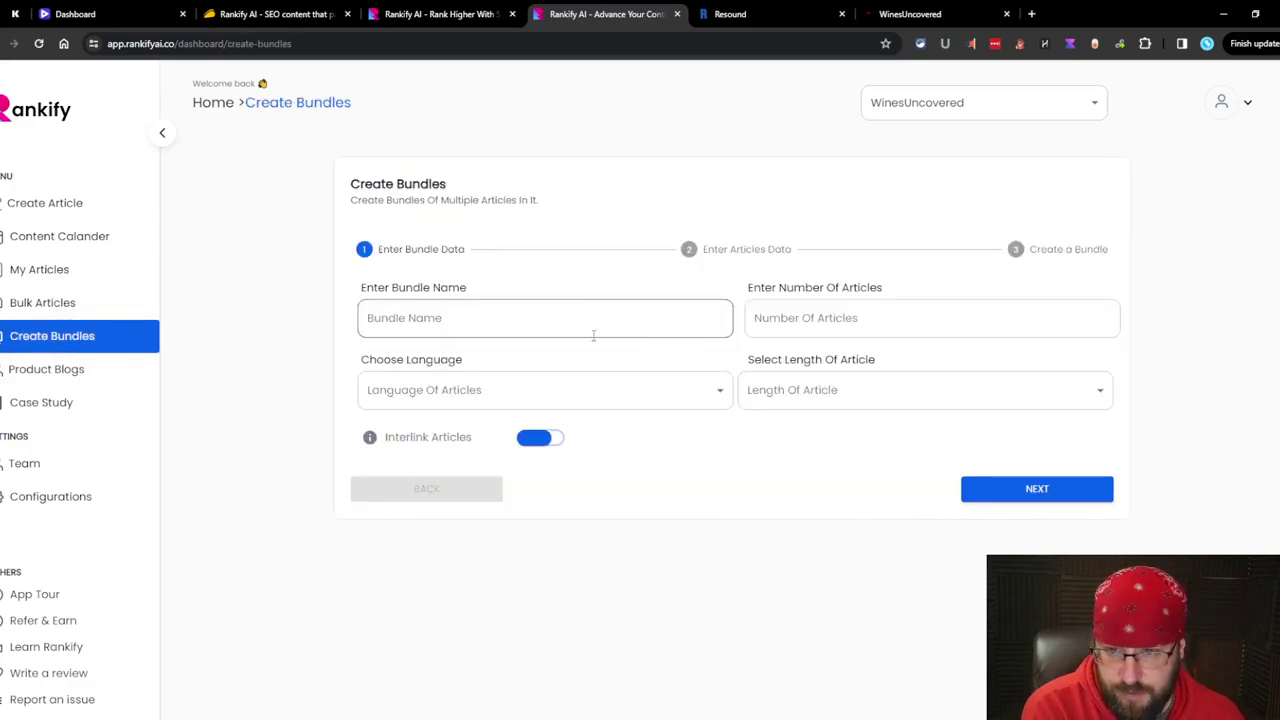
- Read the bundle form's description and test the Interlink Articles option, leaving it switched on
left_click(602, 327)
left_click_drag(348, 200, 555, 202)
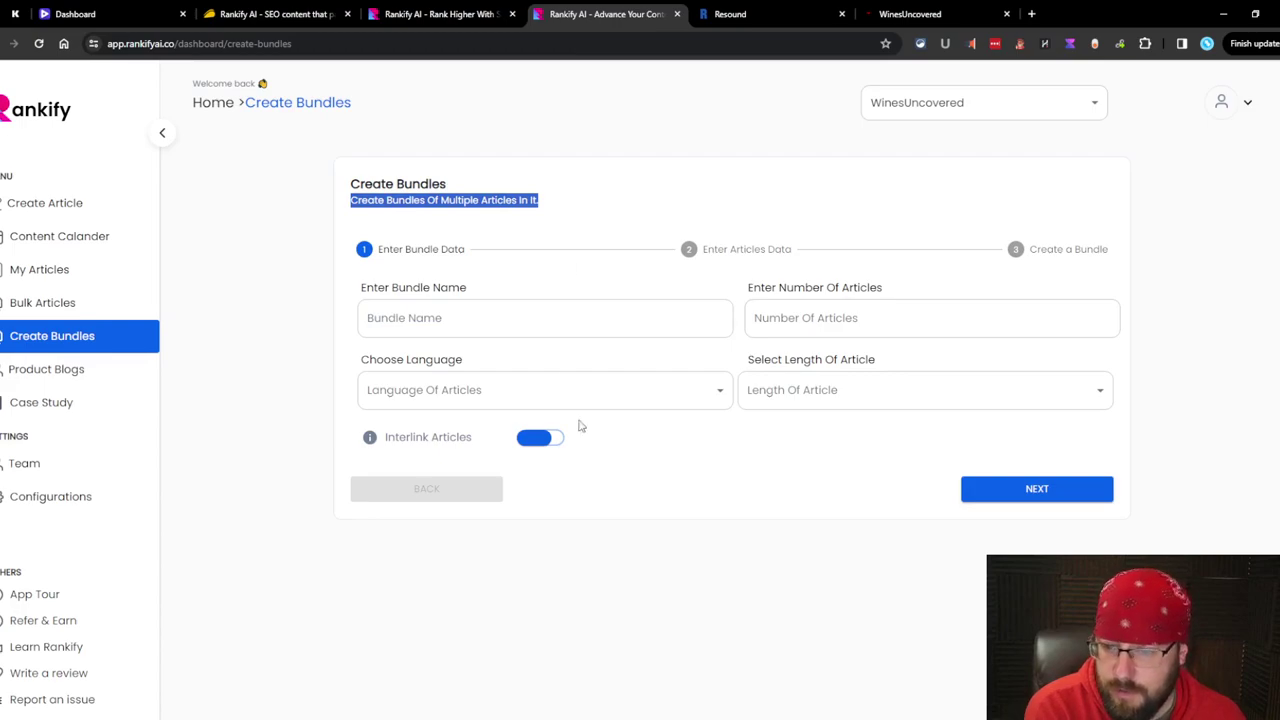
left_click(544, 443)
left_click(547, 446)
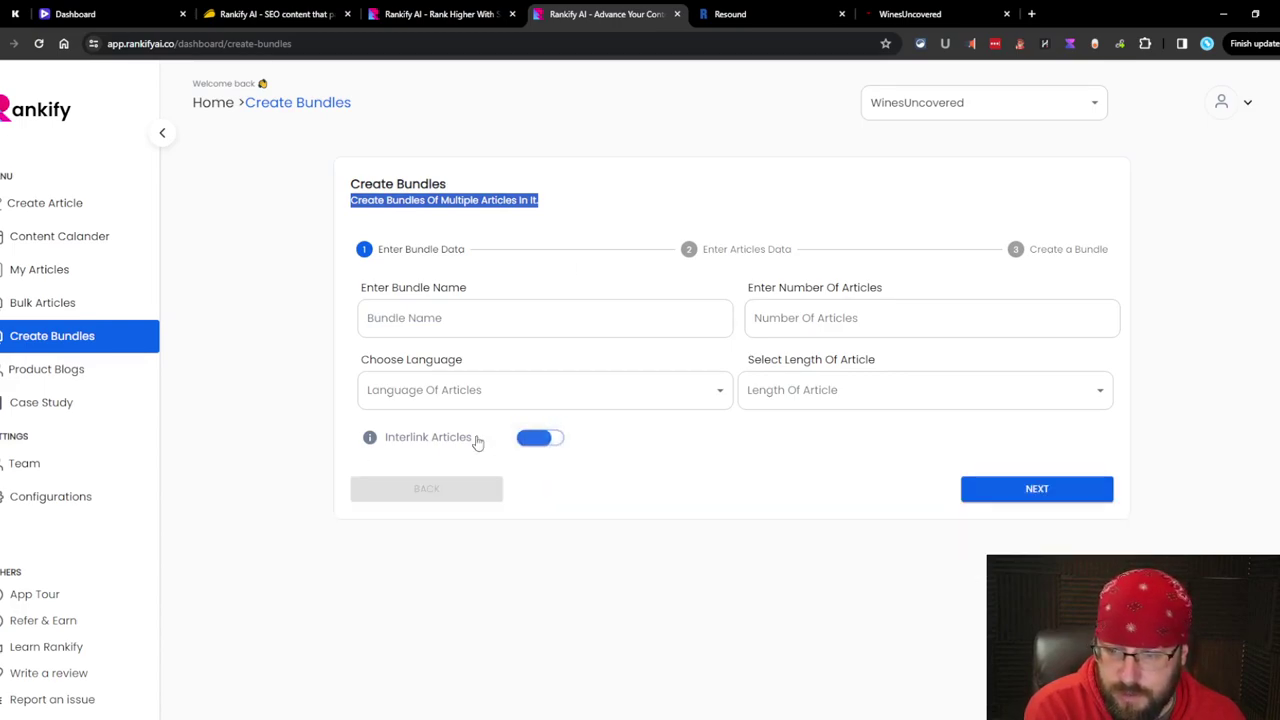
left_click(540, 441)
left_click(476, 484)
left_click(540, 440)
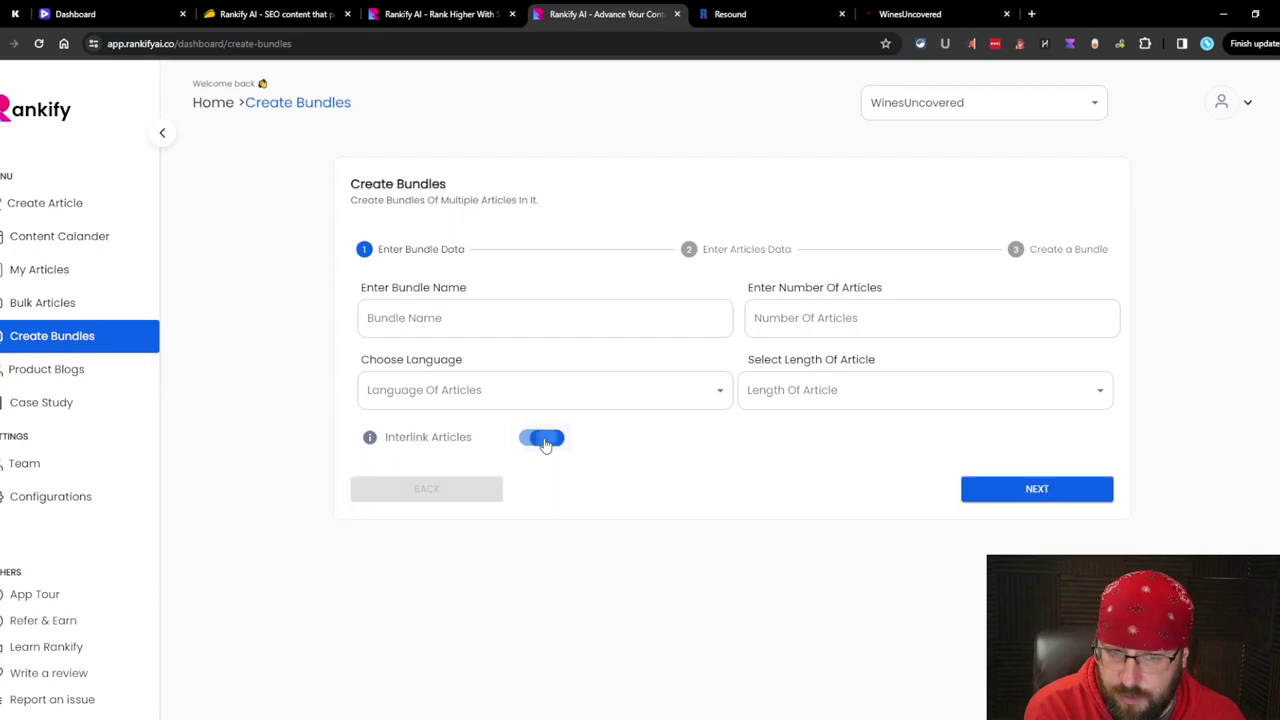
left_click(537, 440)
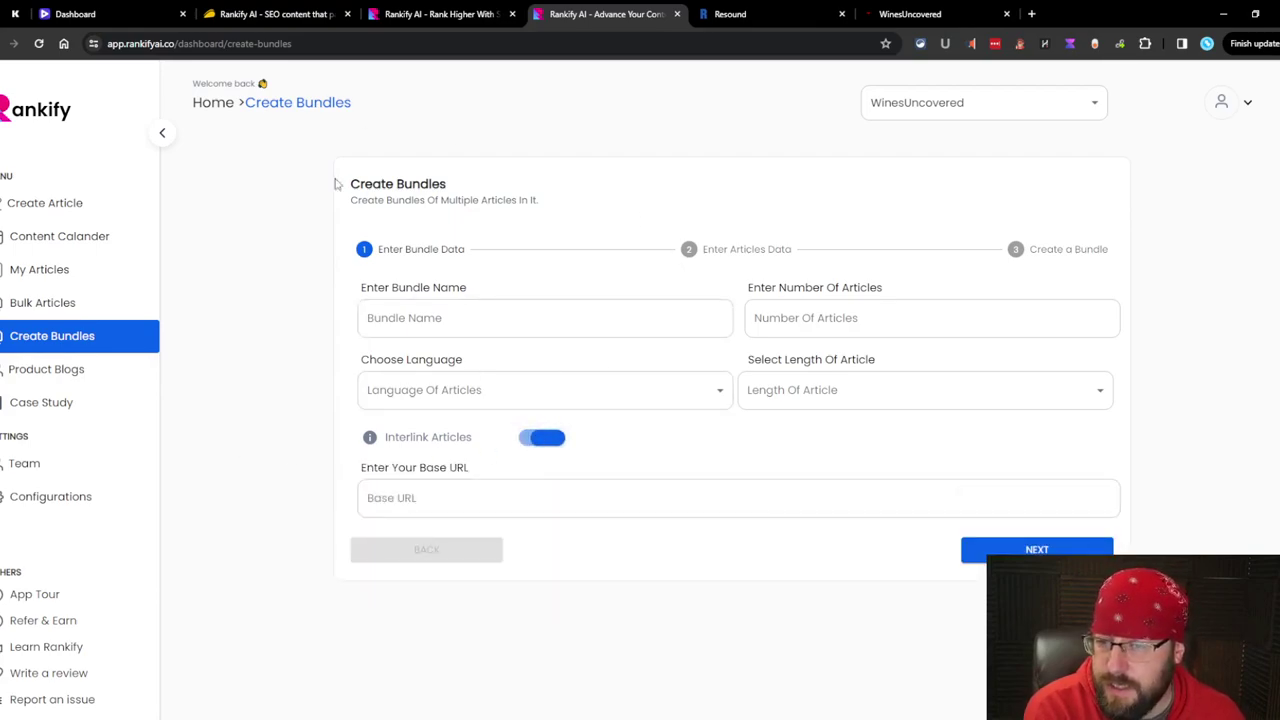
- Examine the Product Blogs form with its Affiliate Product option, and the fields of the Case Study form
left_click(78, 369)
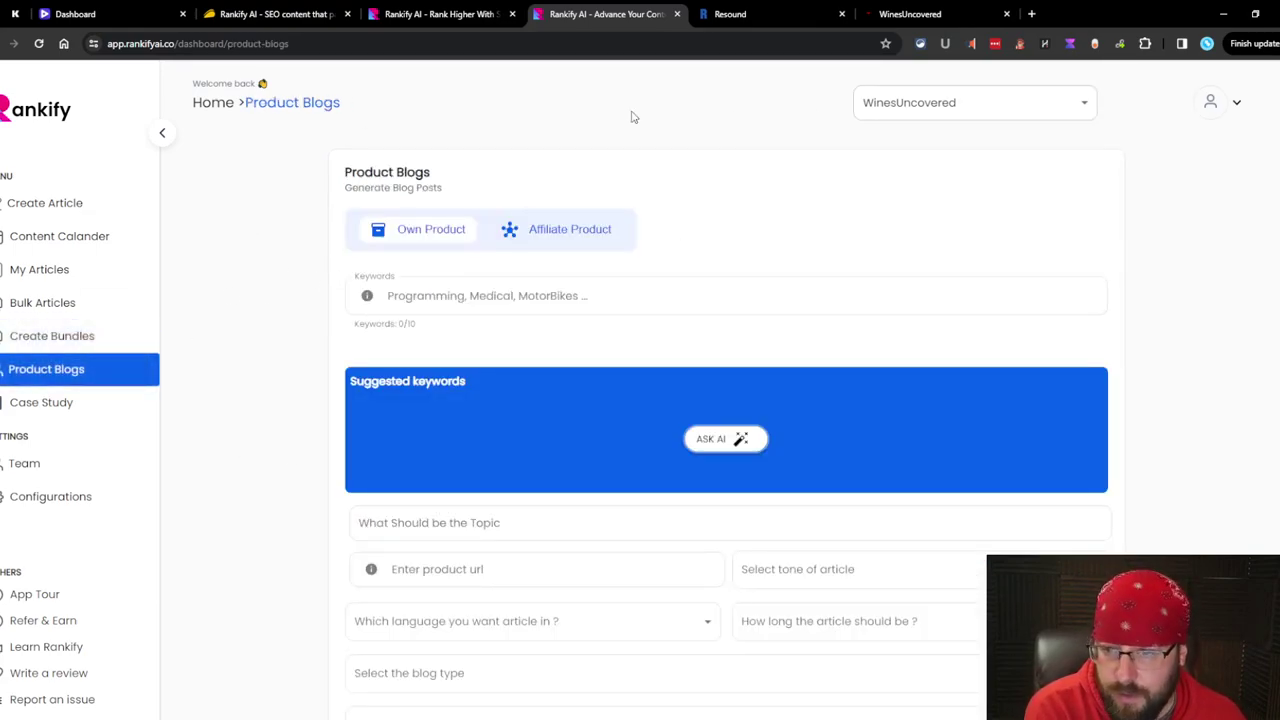
left_click(588, 246)
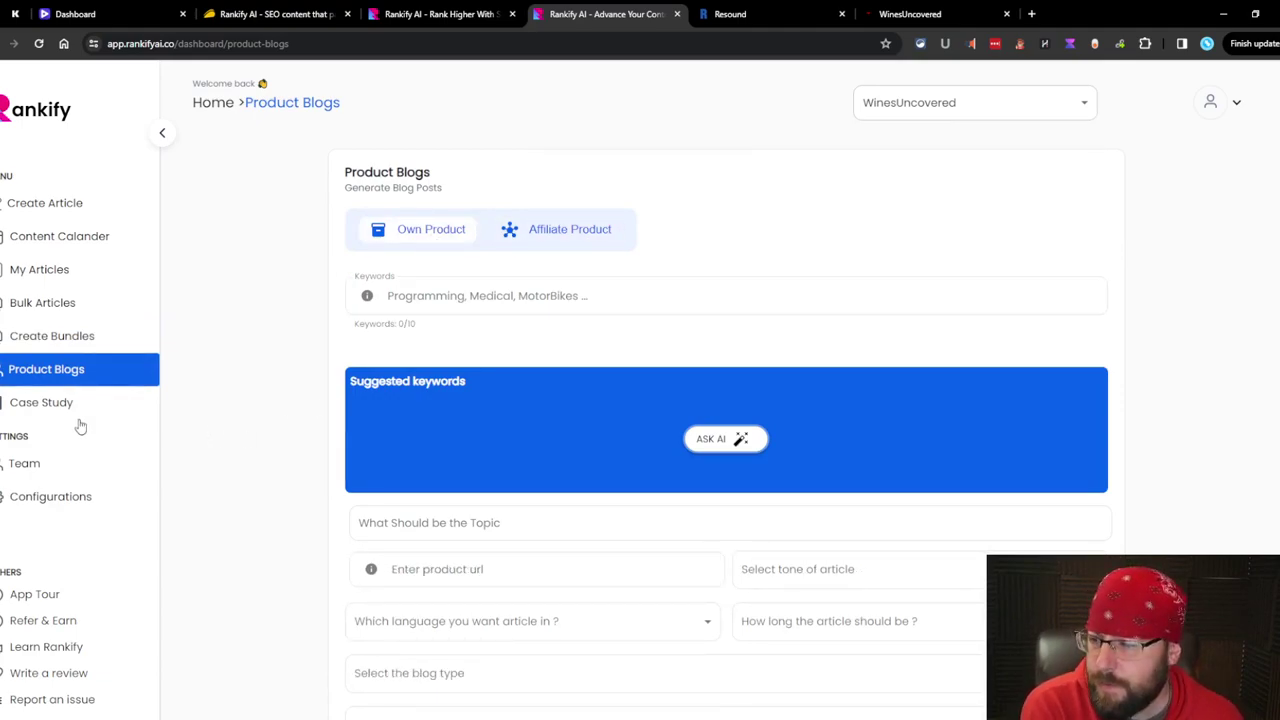
left_click(151, 400)
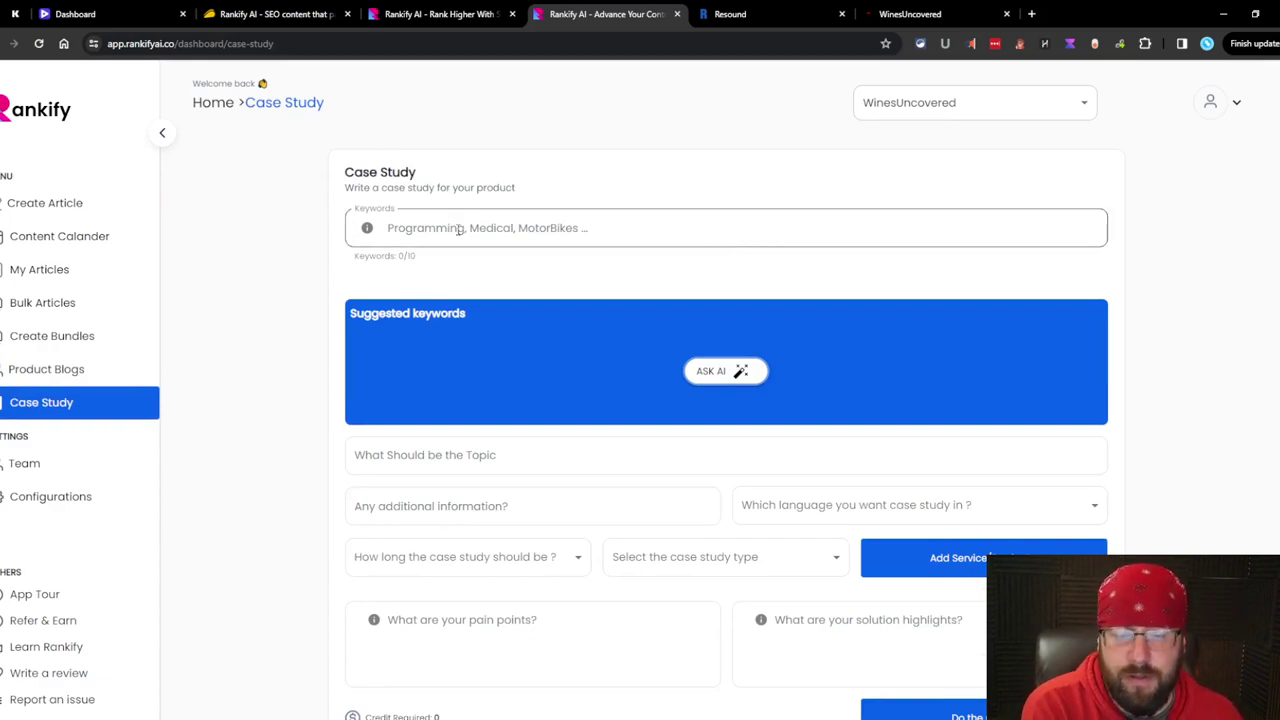
scroll(455, 235, "down", 1)
- Examine the website publishing integrations on the Configurations page, including the Zapier connection
left_click(48, 488)
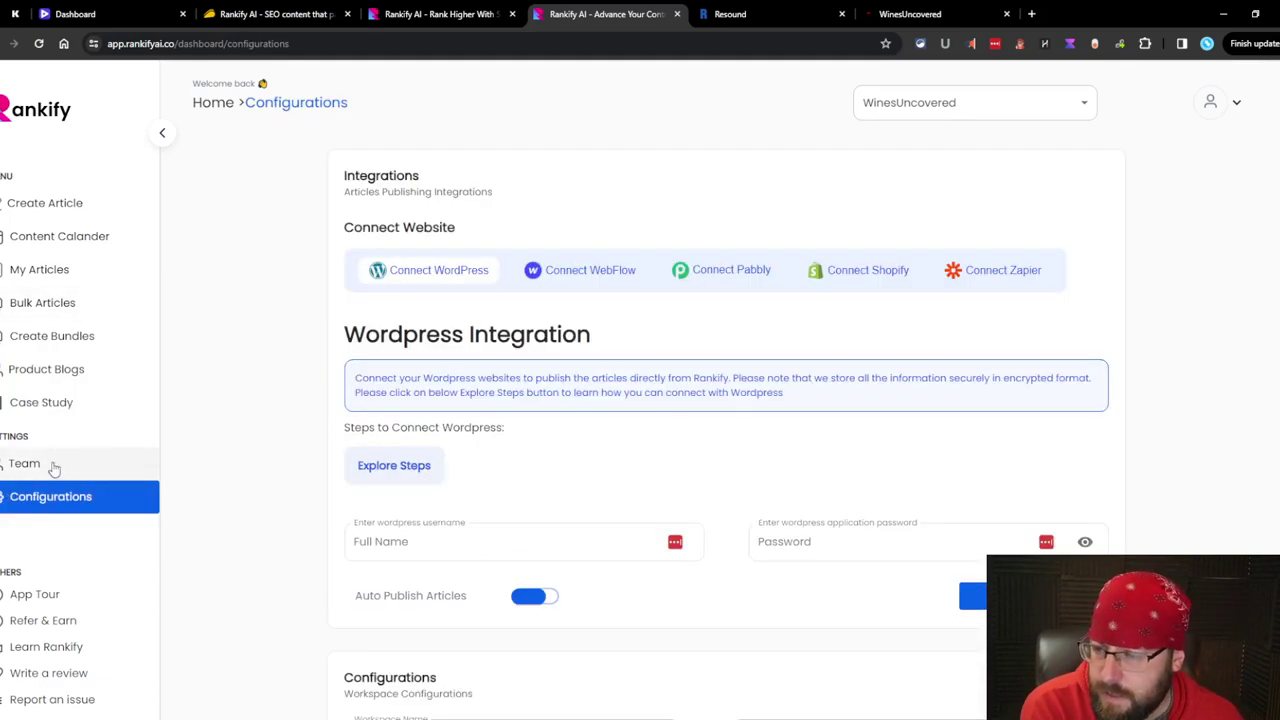
scroll(480, 384, "down", 1)
scroll(334, 313, "up", 1)
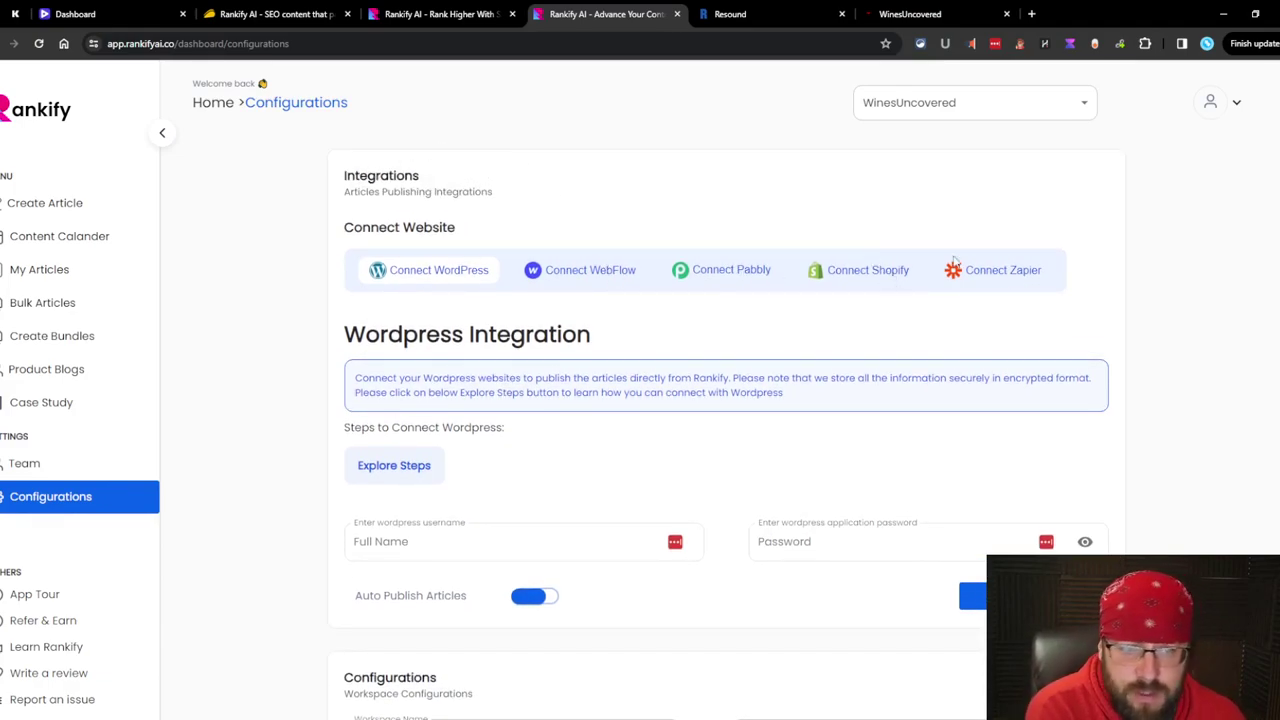
left_click(1028, 268)
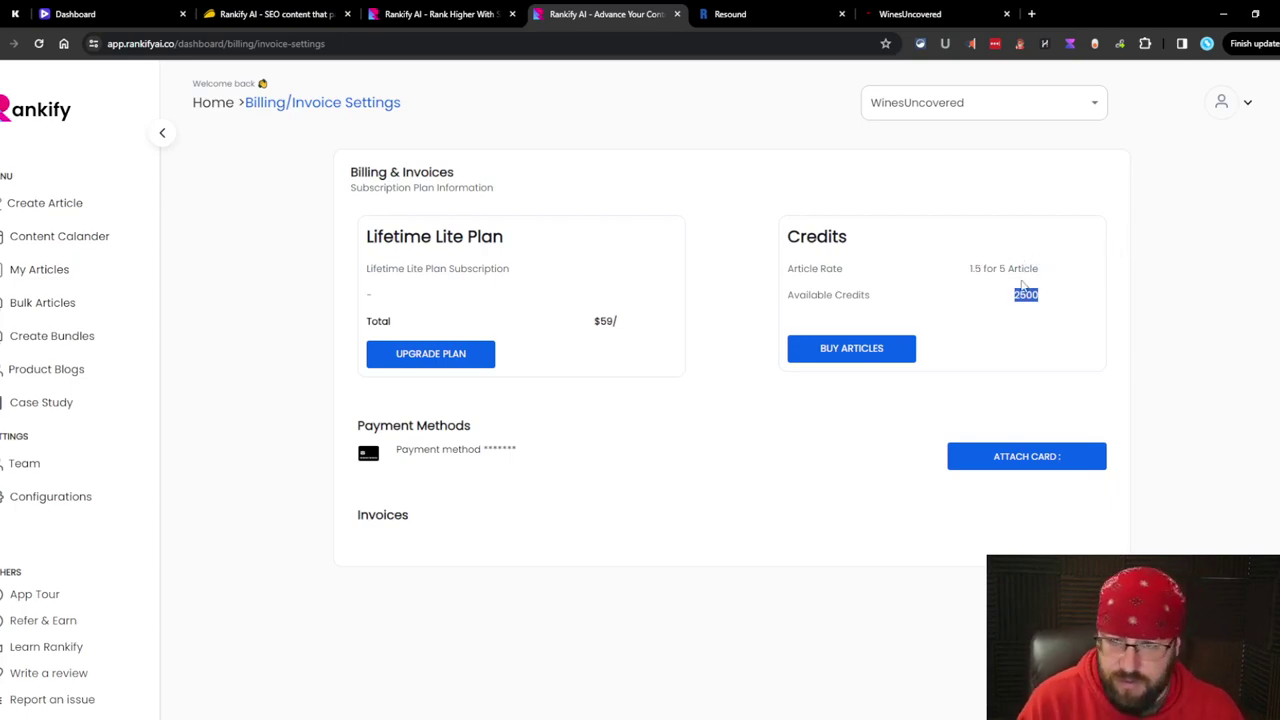
- Compare the article allowances of the AppSumo license tiers with the available credits in Rankify's billing settings
left_click(245, 12)
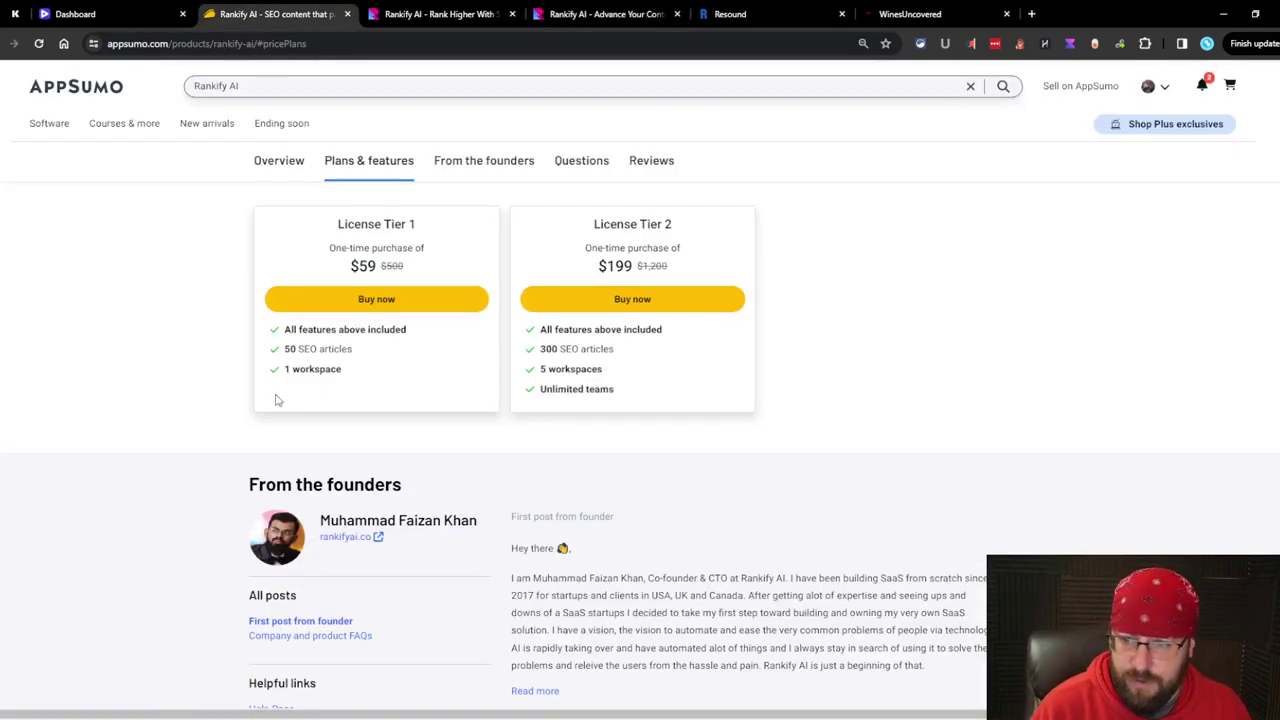
left_click(600, 14)
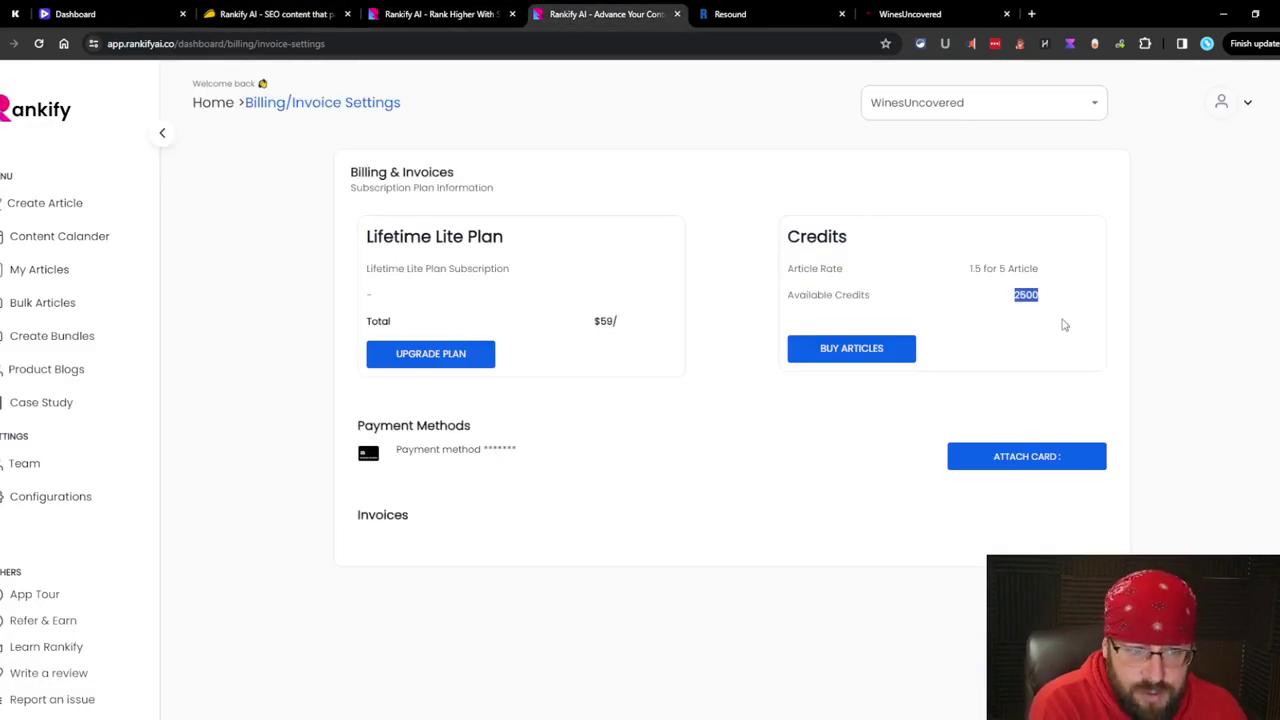
left_click(1038, 313)
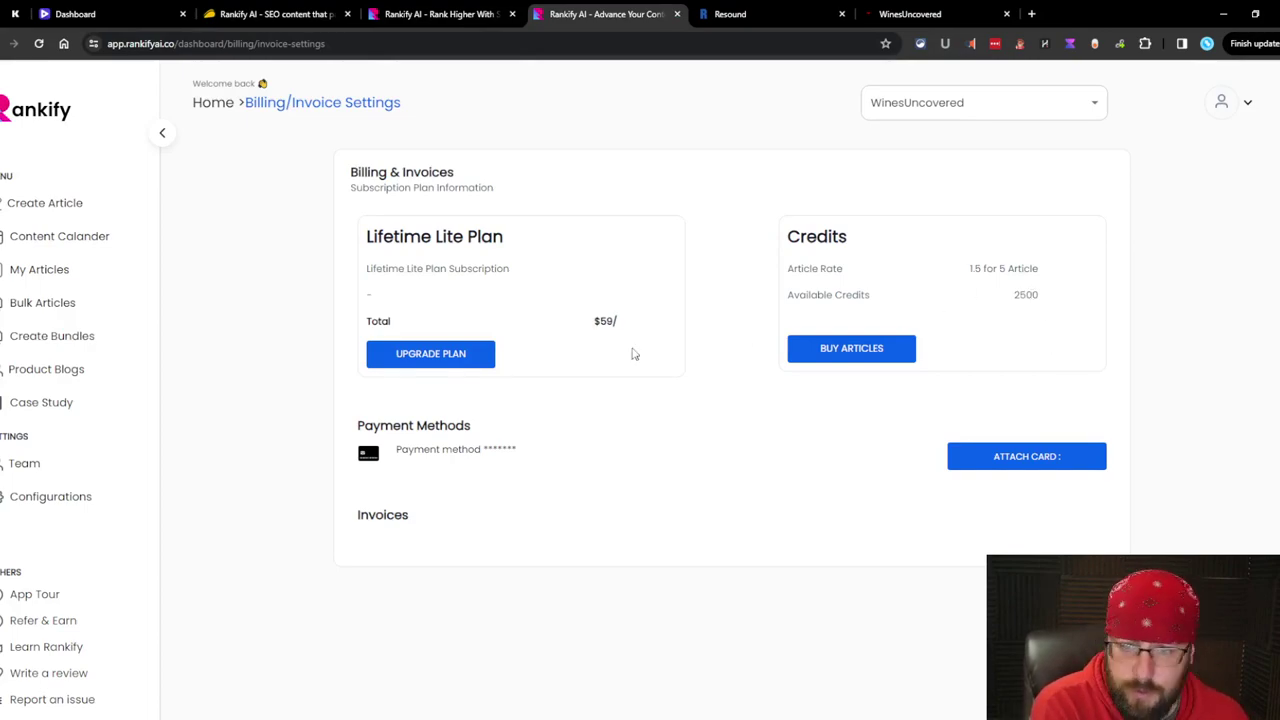
- Check where the Lifetime Lite Plan upgrade leads and go back, and try to open OpenAI Configuration, following its upgrade option
left_click(430, 350)
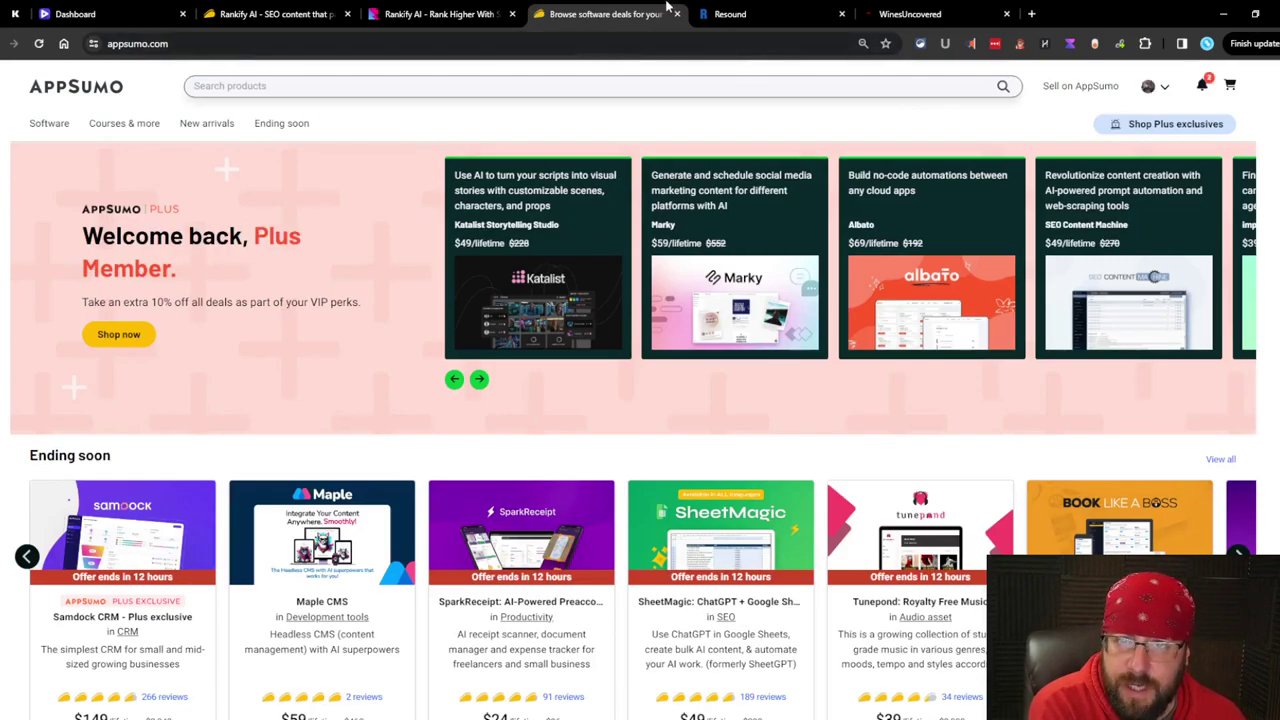
key("alt+Left")
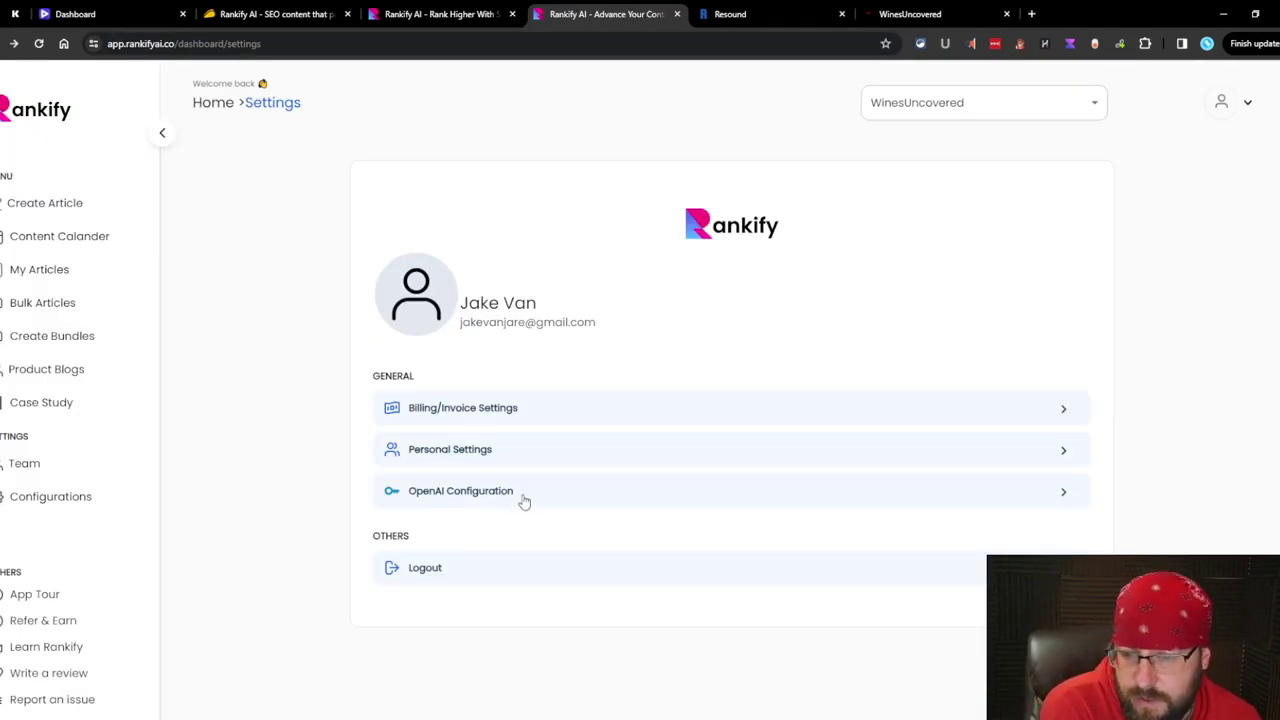
left_click(523, 500)
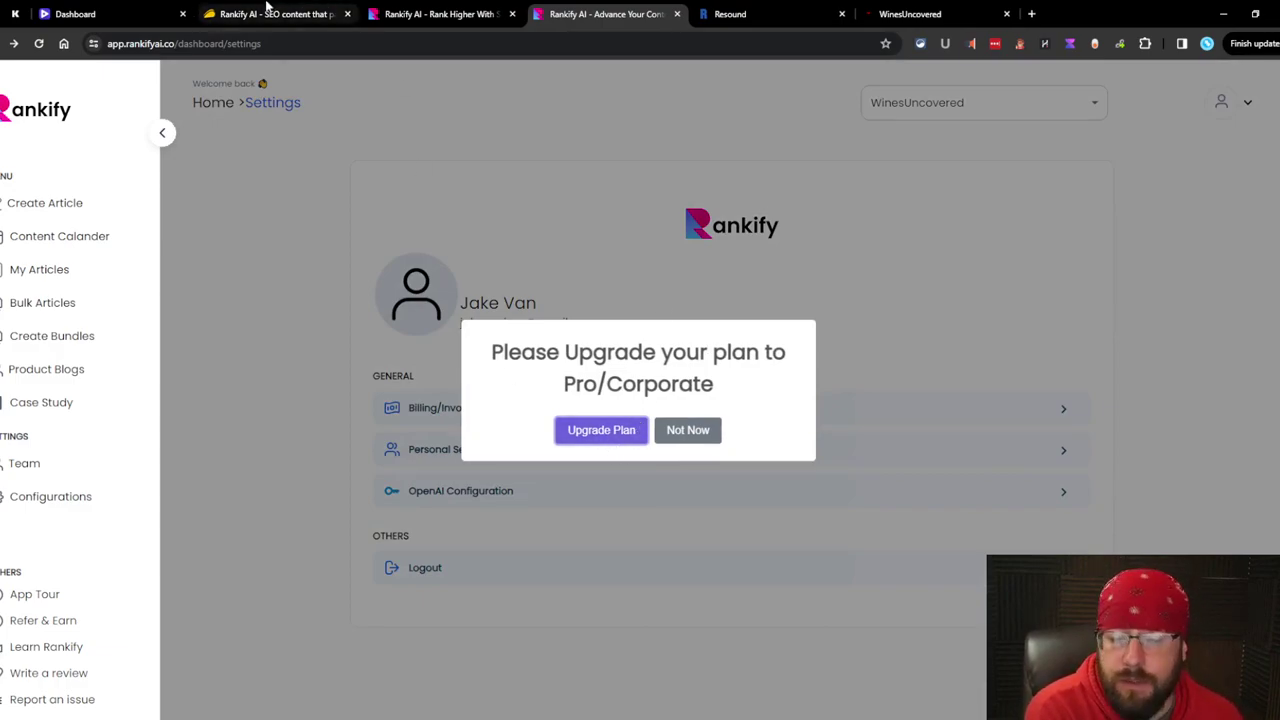
left_click(626, 432)
- Check the article purchase options in the billing settings by selecting 5 Articles and 10 Articles
left_click(792, 350)
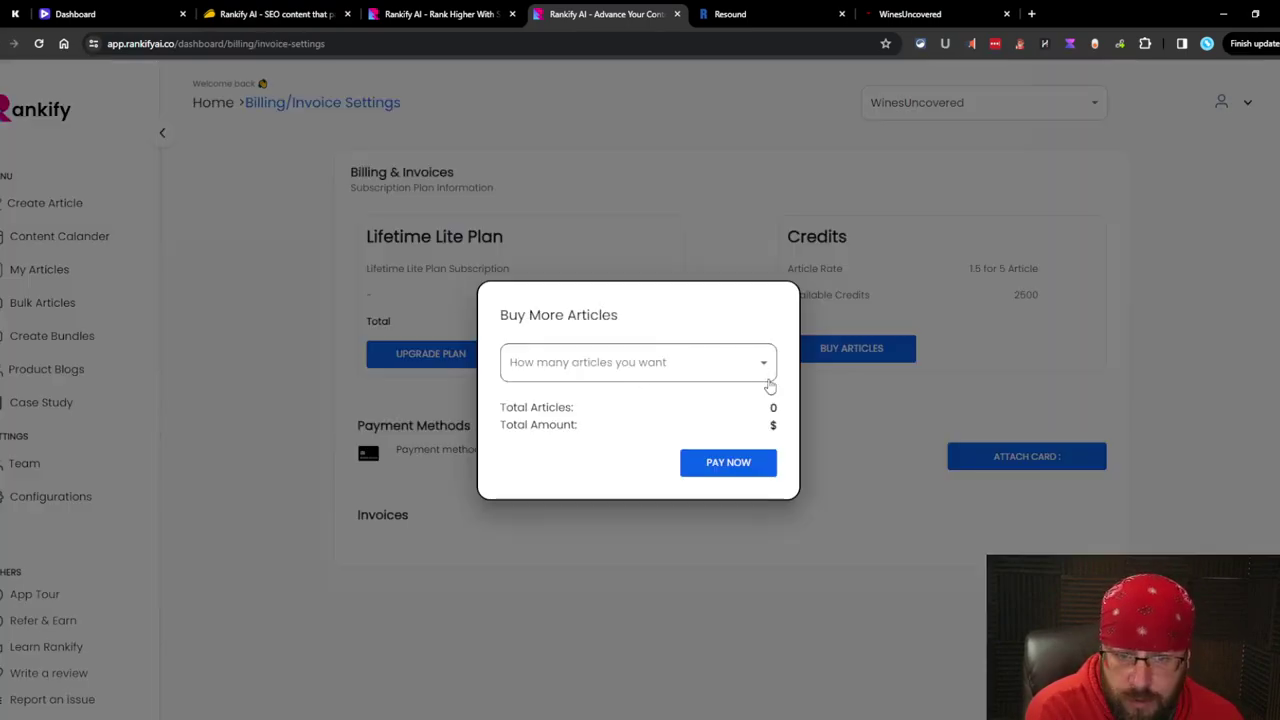
left_click(740, 367)
left_click(565, 402)
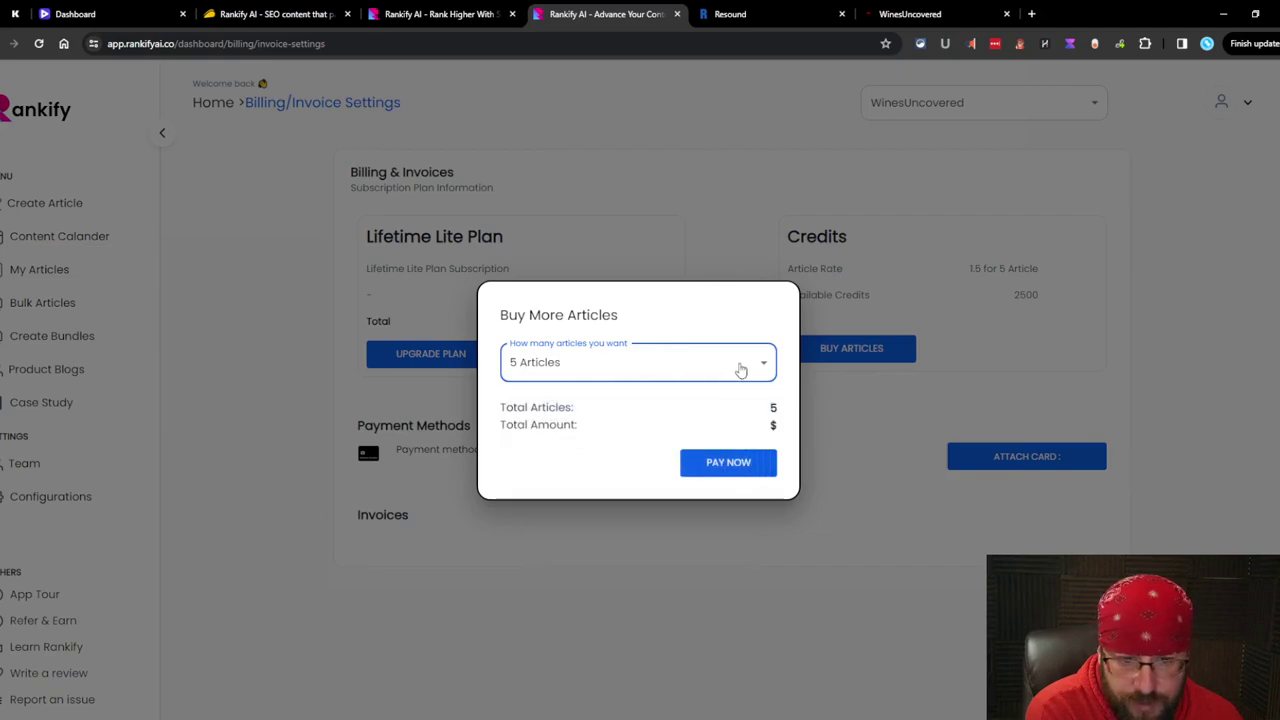
left_click(744, 364)
left_click(546, 426)
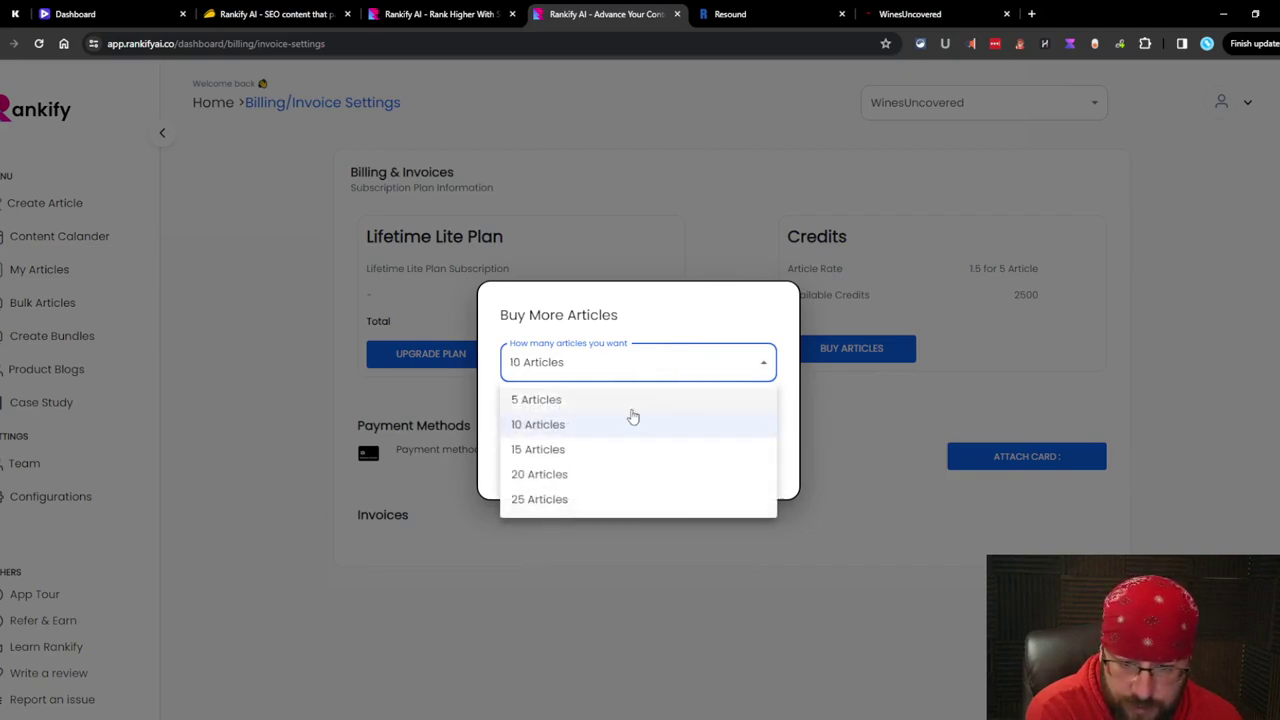
- Start a new article with the keyword "wine" and add the suggested keywords wine tasting, wine region, Wine Varietals and wine country
left_click(42, 204)
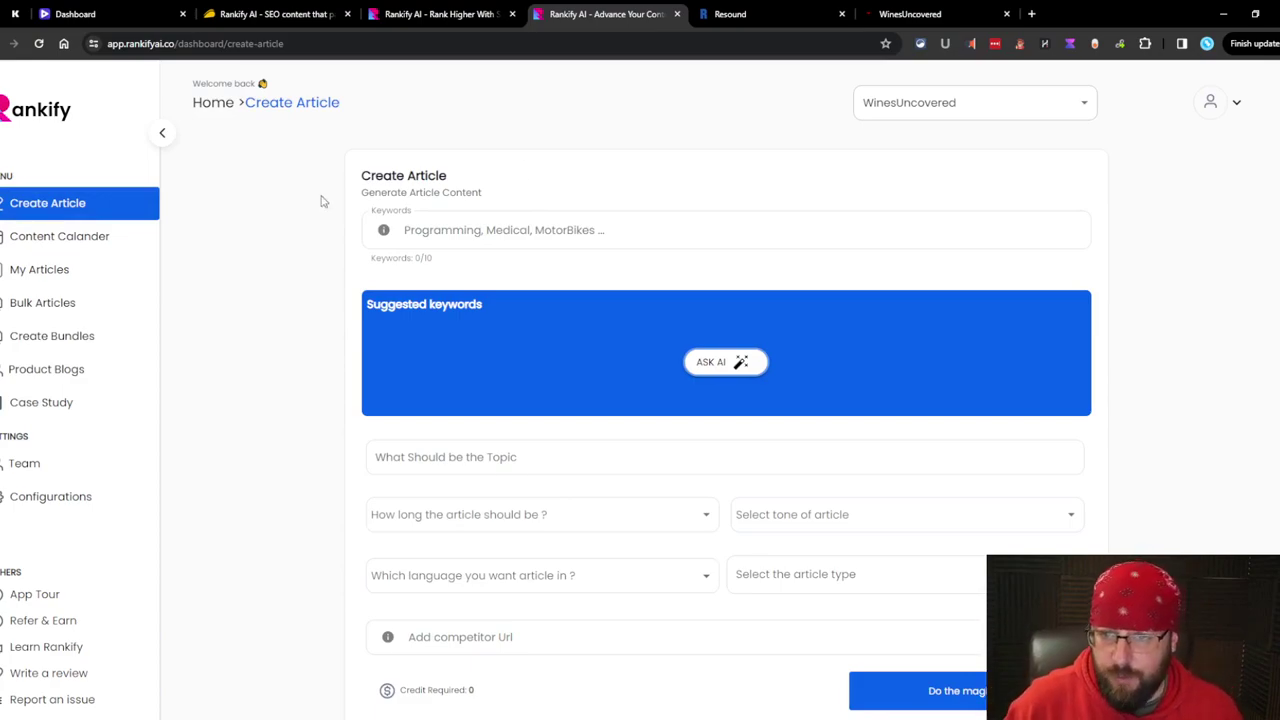
left_click(436, 222)
type("wine")
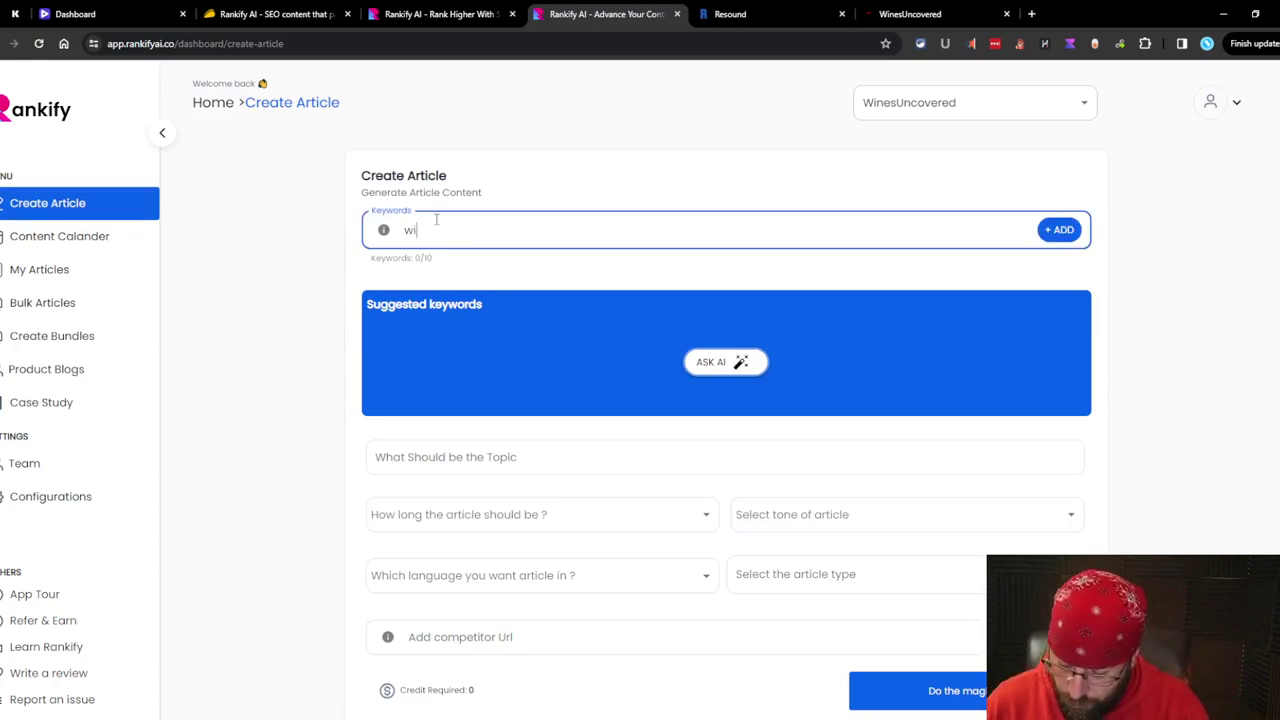
key("Return")
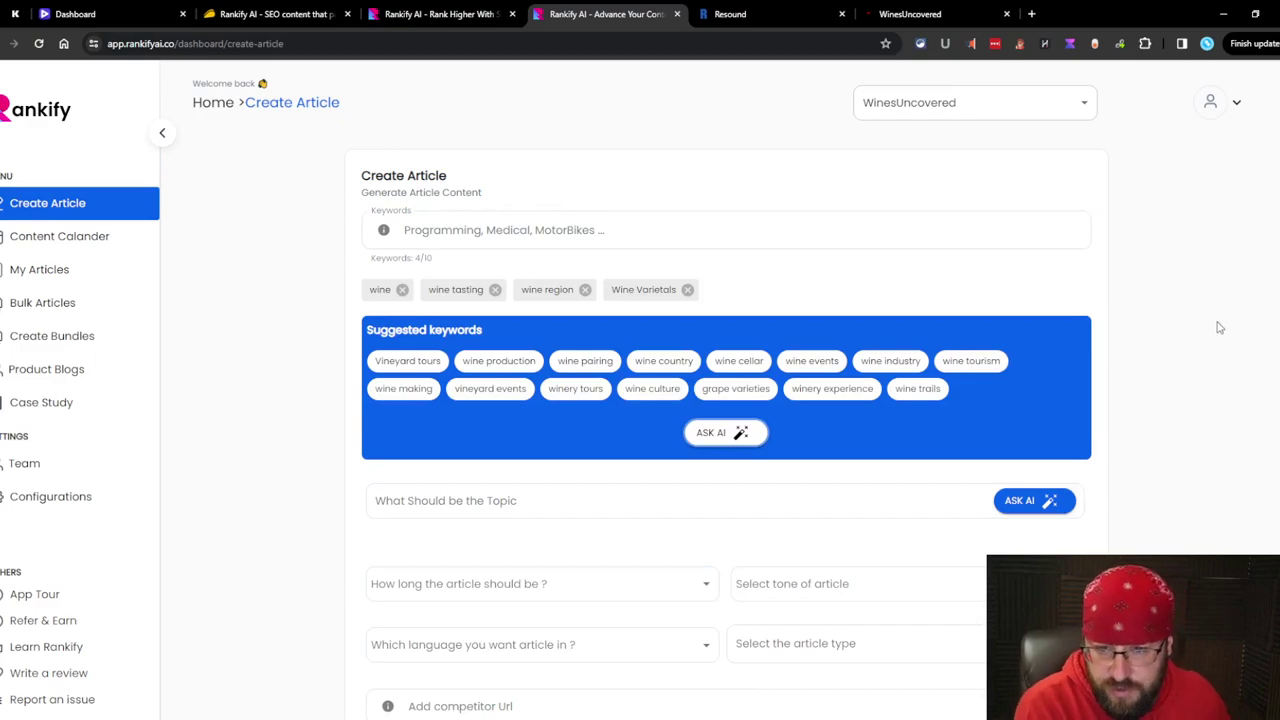
left_click(663, 360)
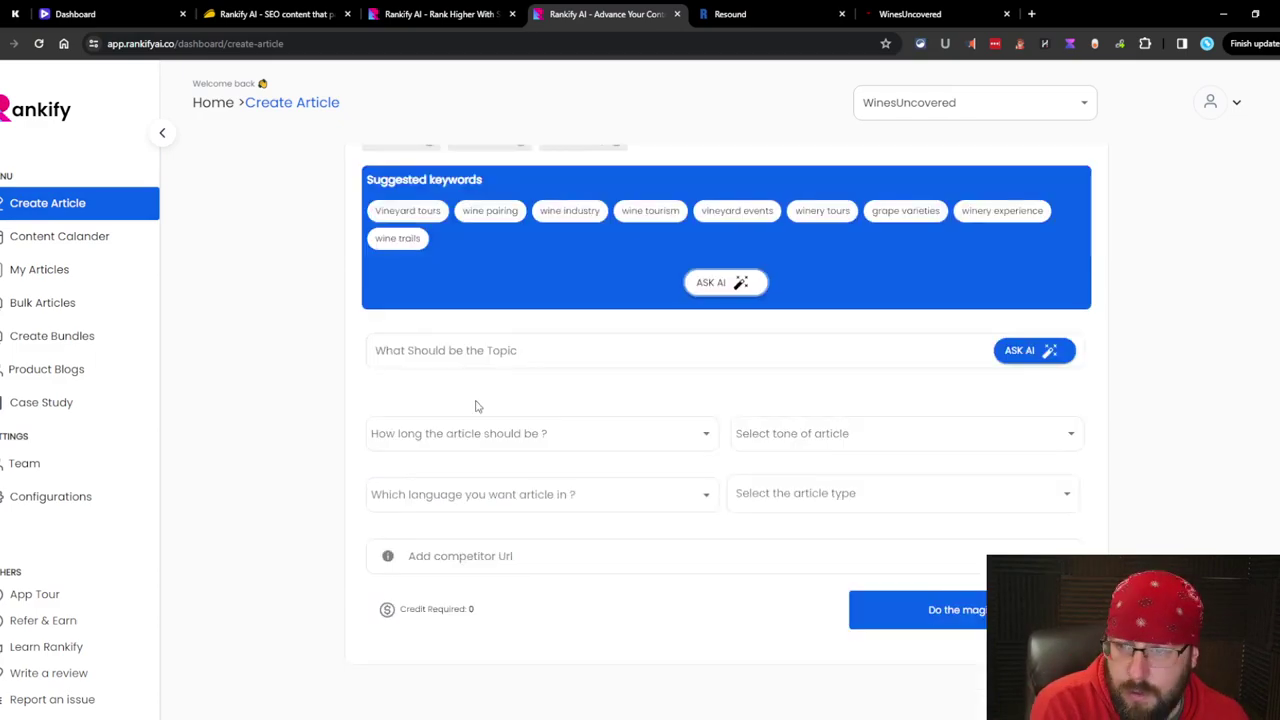
- Set the article topic to "Best Wine Regions to Visit" and its length to Detailed (1000 - 2000 Words)
scroll(476, 406, "up", 2)
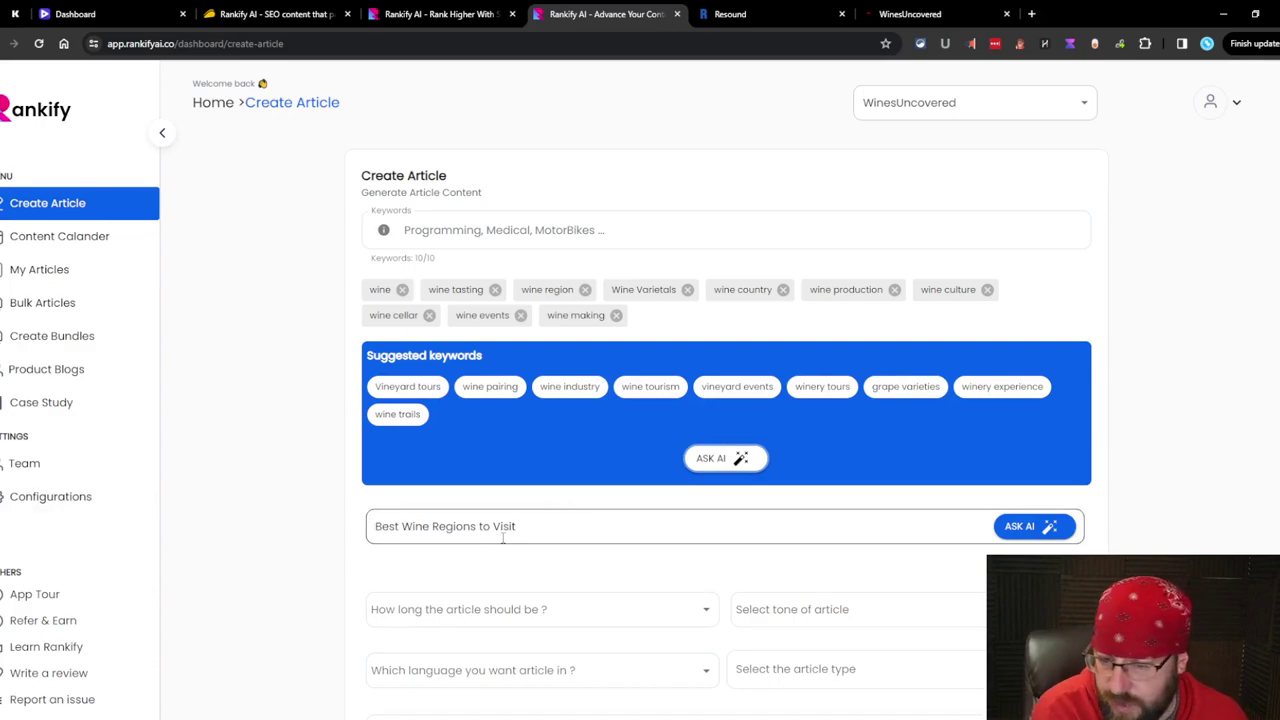
left_click(557, 534)
scroll(557, 534, "down", 2)
left_click(541, 433)
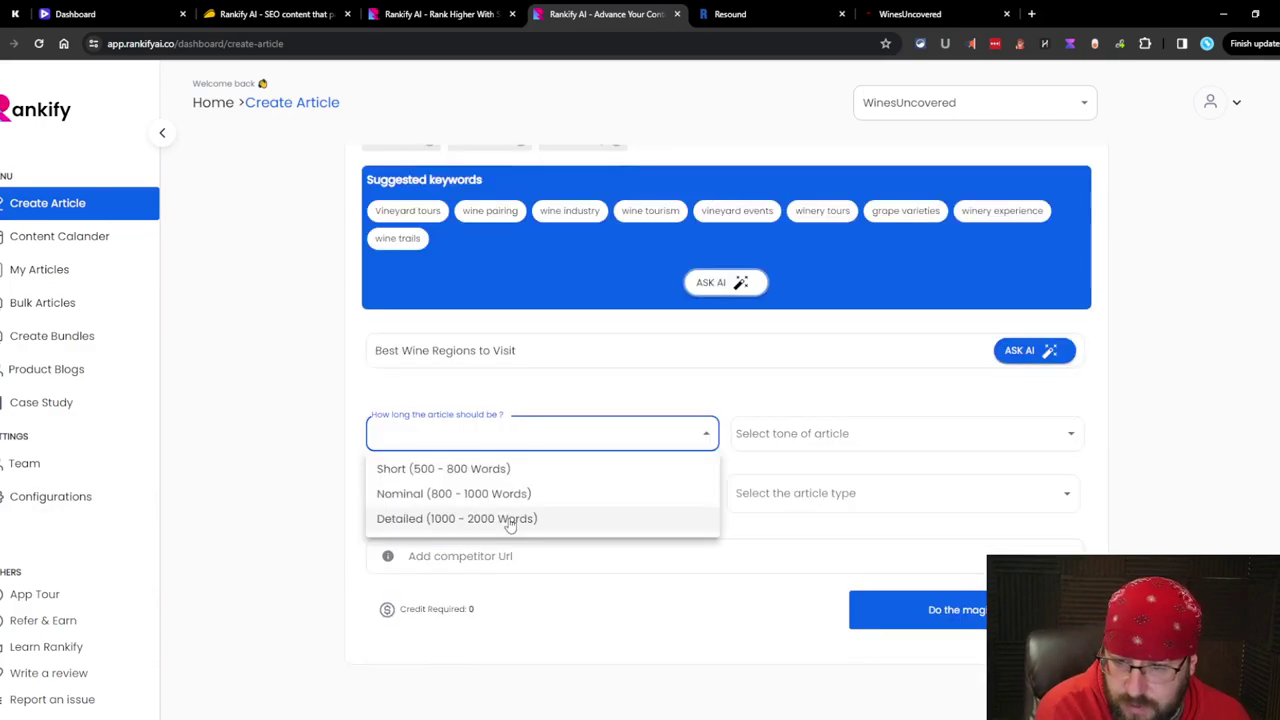
left_click(514, 520)
- Look through the available article tones and choose Casual
left_click(792, 433)
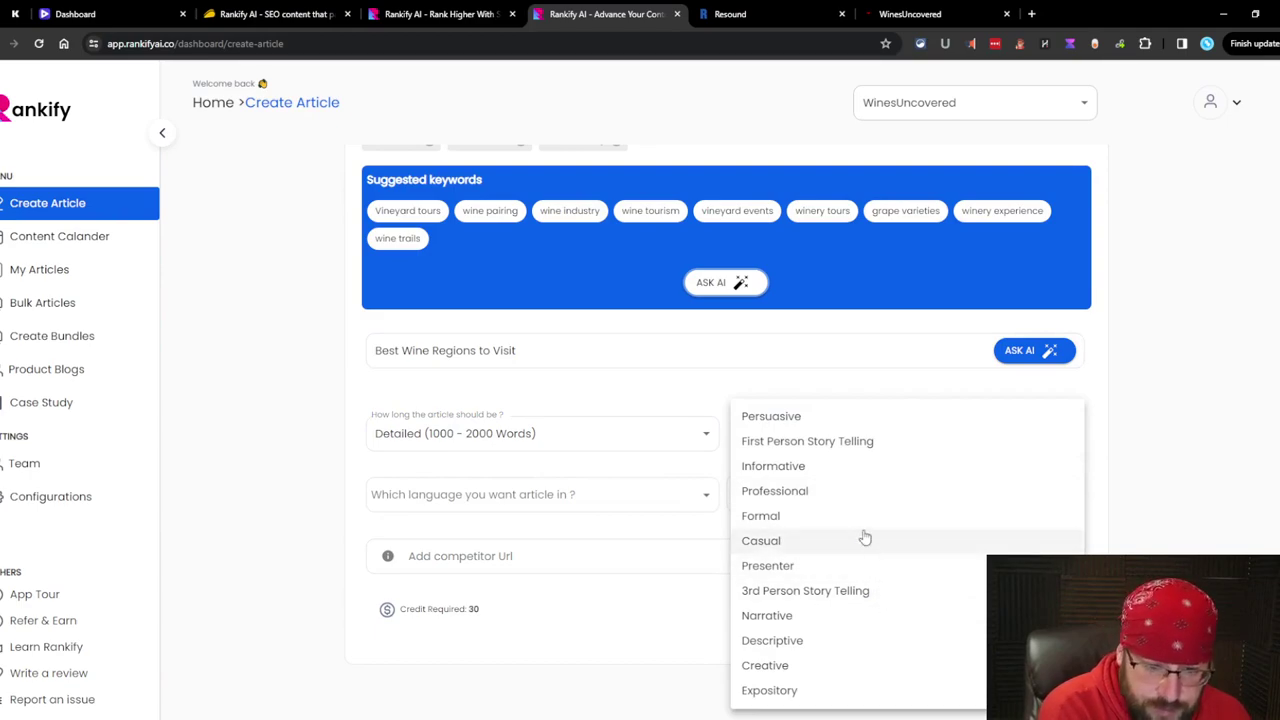
left_click(871, 667)
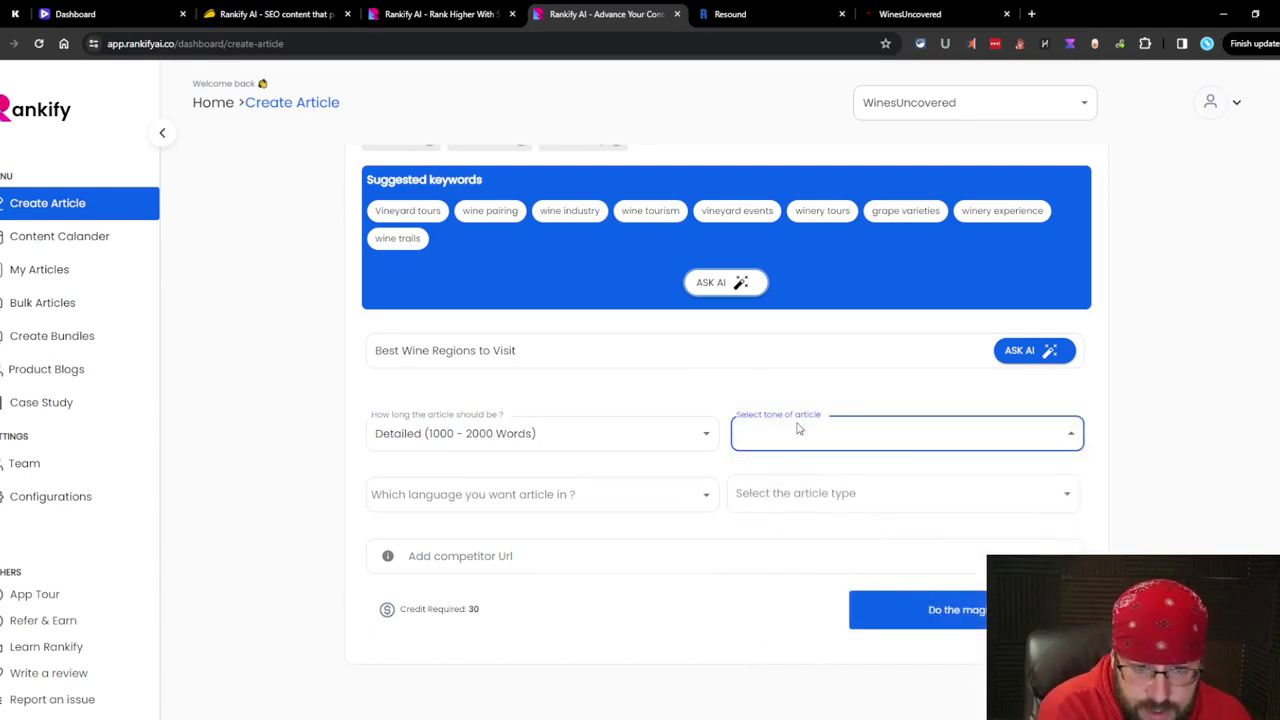
left_click(800, 430)
left_click(829, 447)
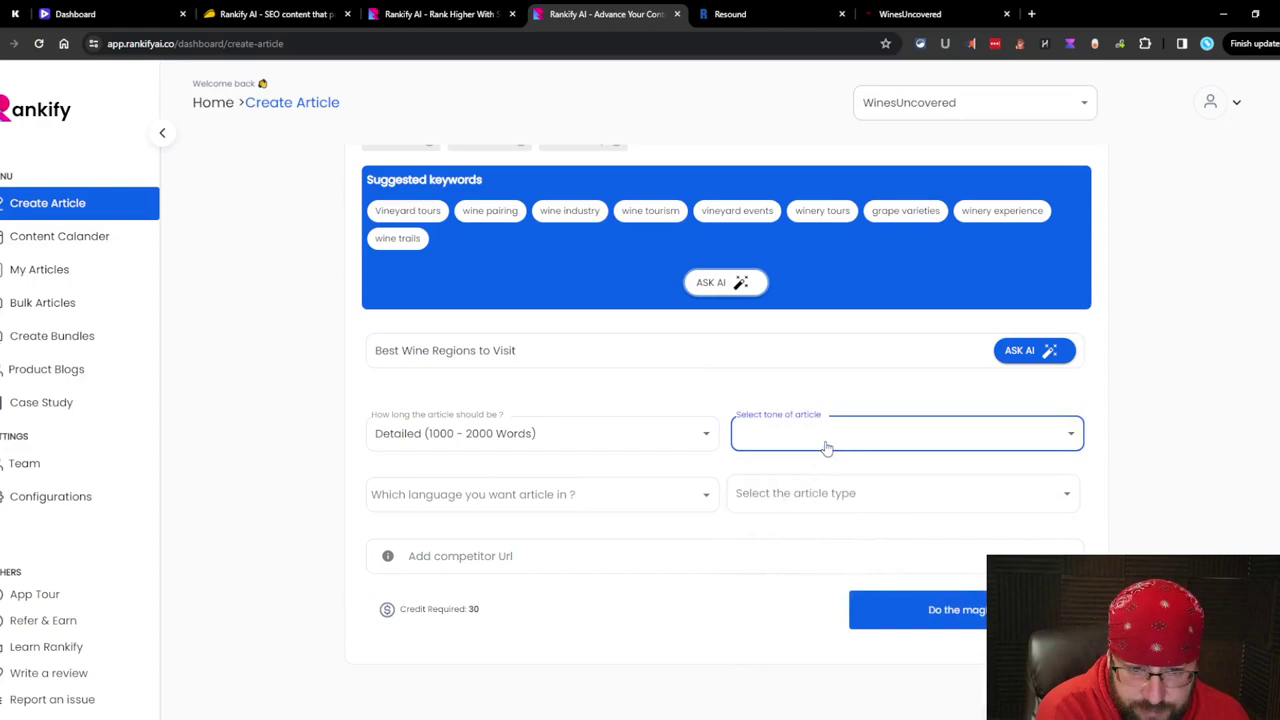
left_click(818, 410)
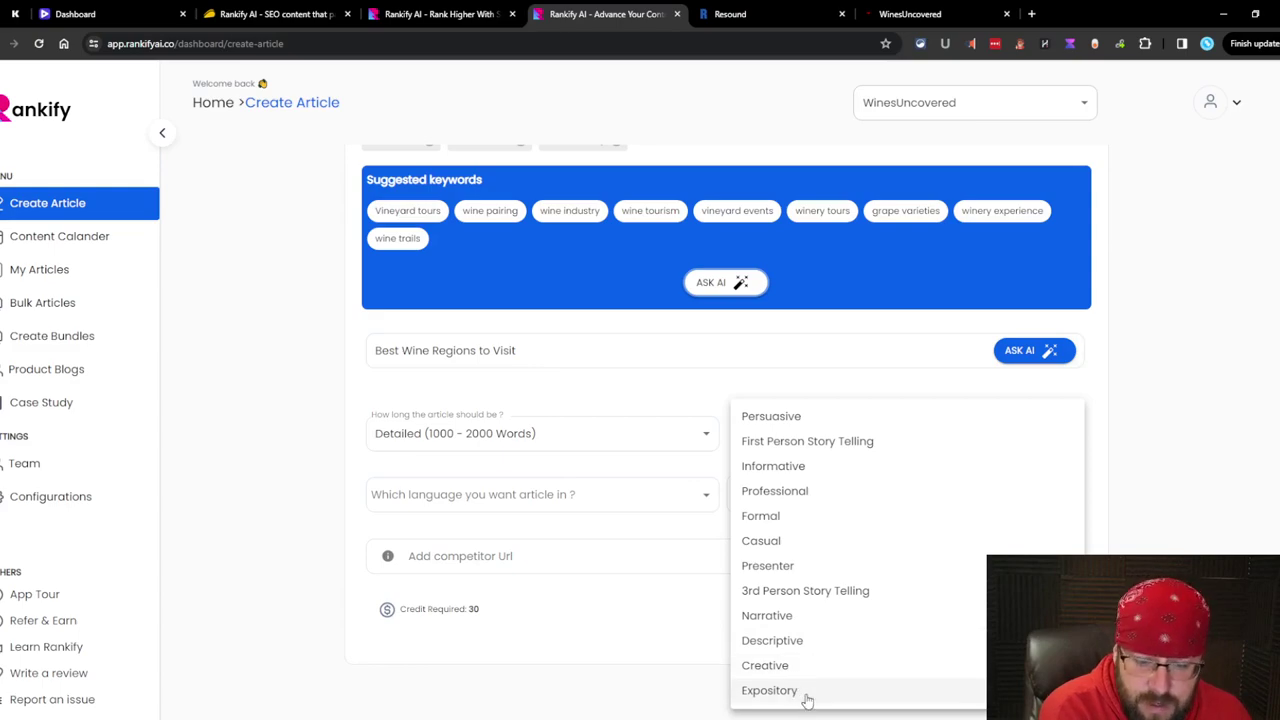
left_click(977, 437)
left_click(943, 437)
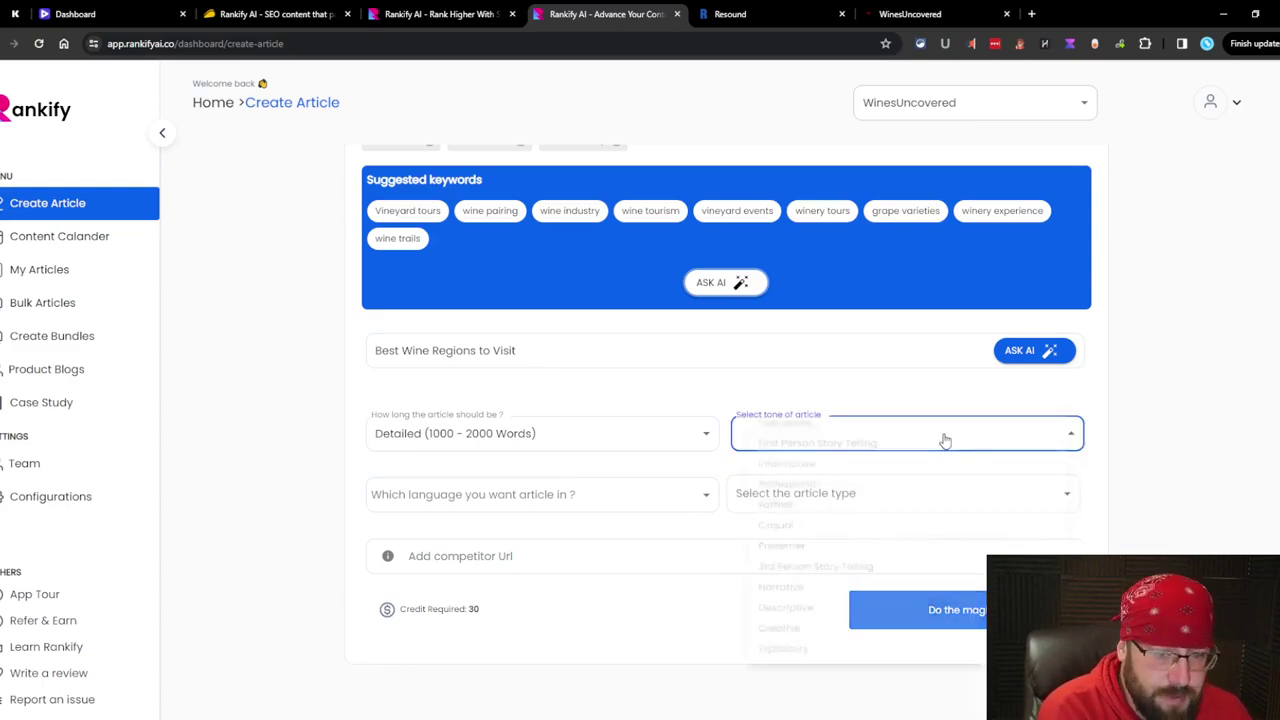
left_click(806, 543)
- Look through the available languages and set the article language to English
left_click(607, 497)
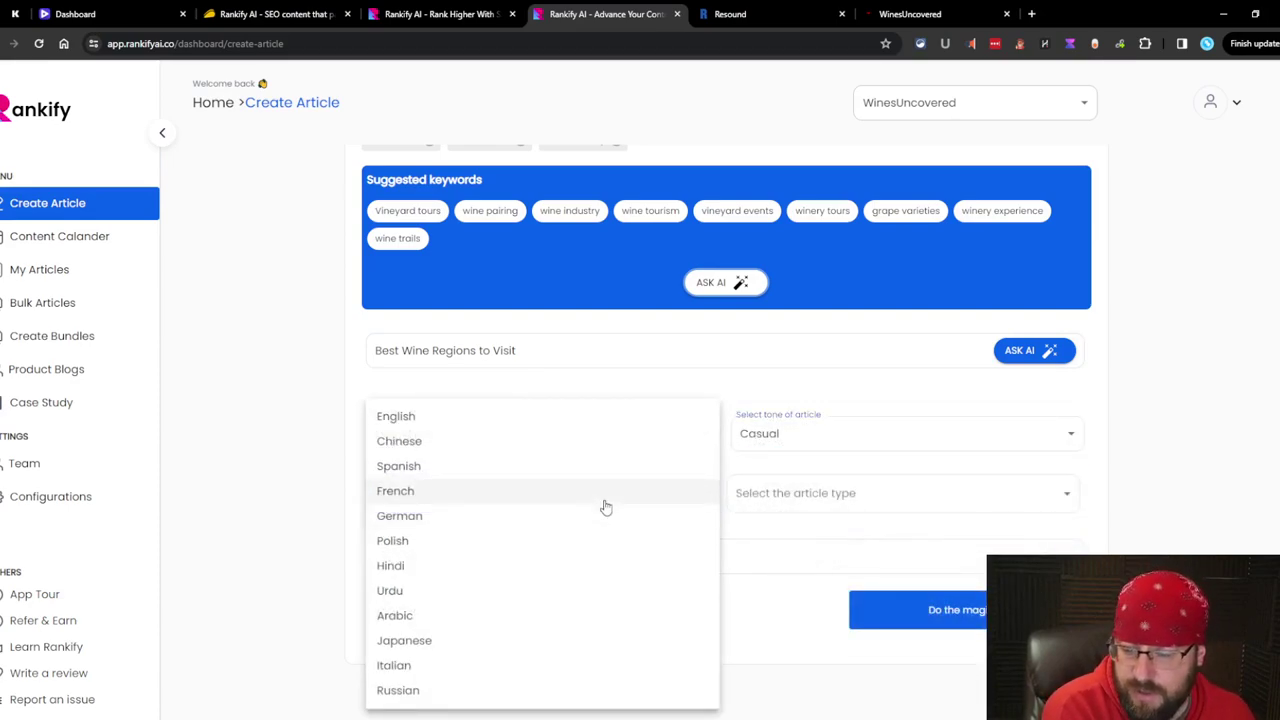
left_click(188, 474)
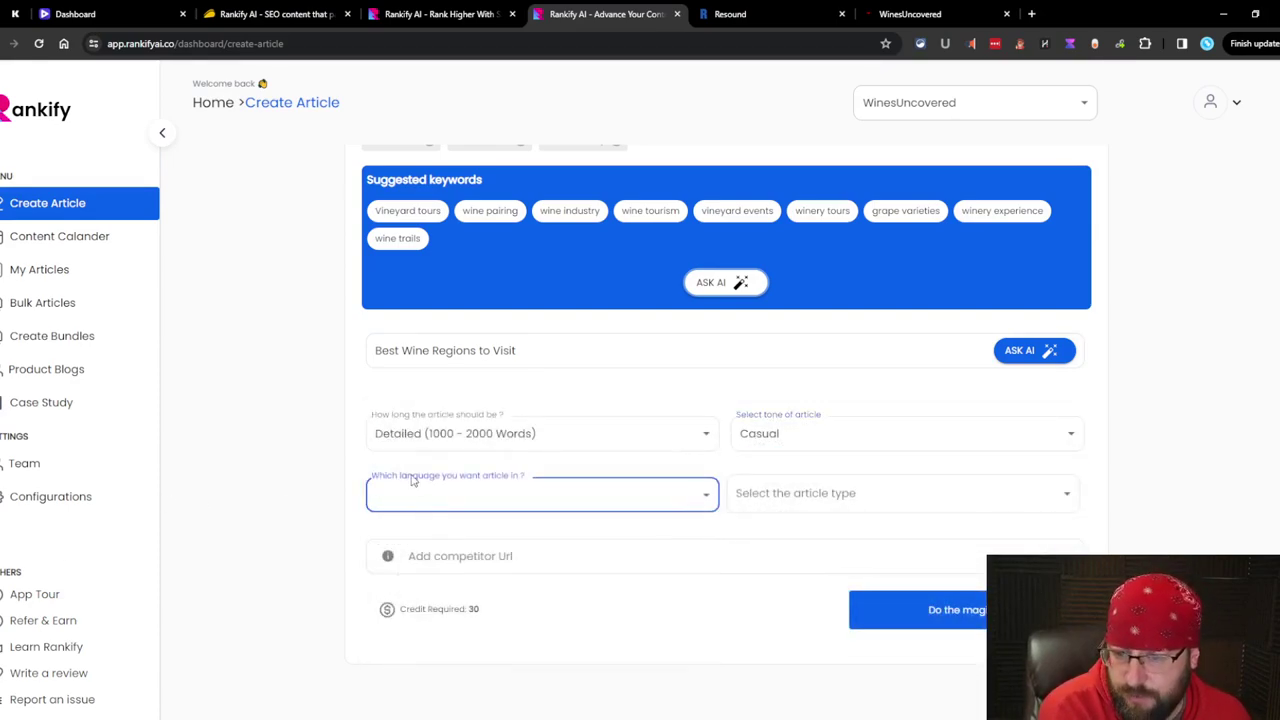
left_click(442, 486)
left_click(423, 428)
left_click(434, 495)
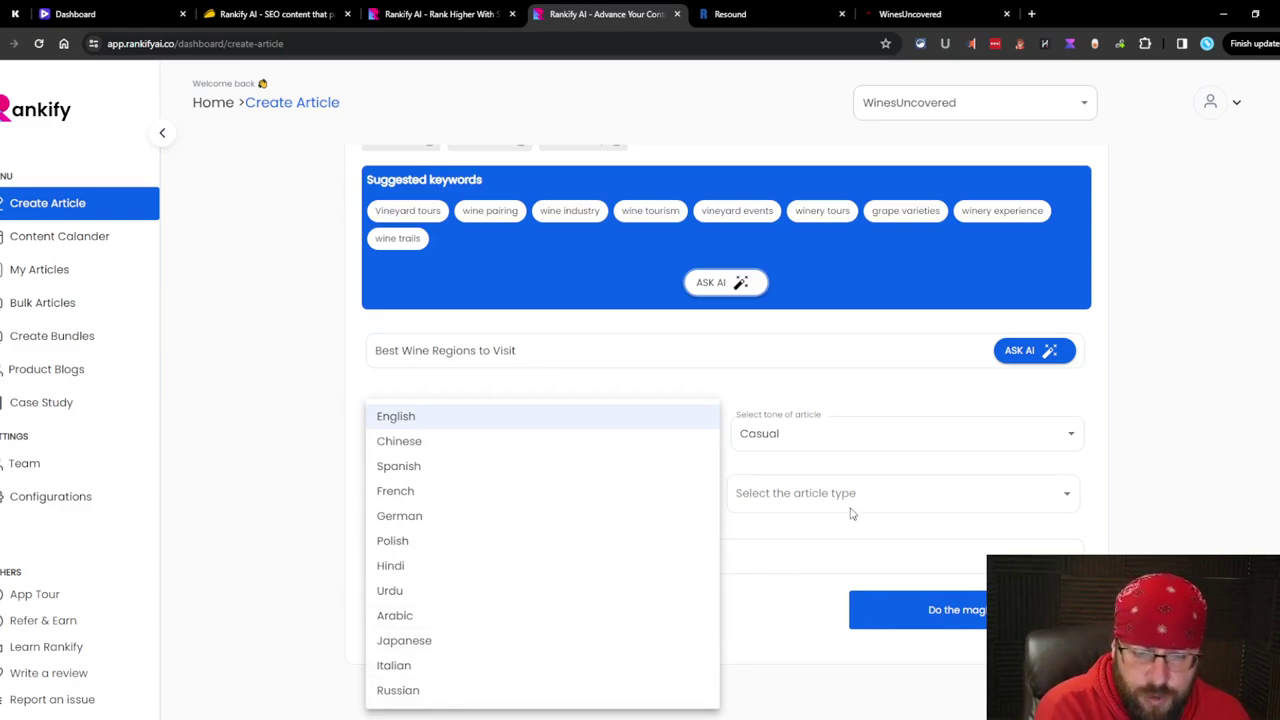
left_click(458, 430)
- Set the article type to Multi Images and check how many credits the article requires
left_click(988, 500)
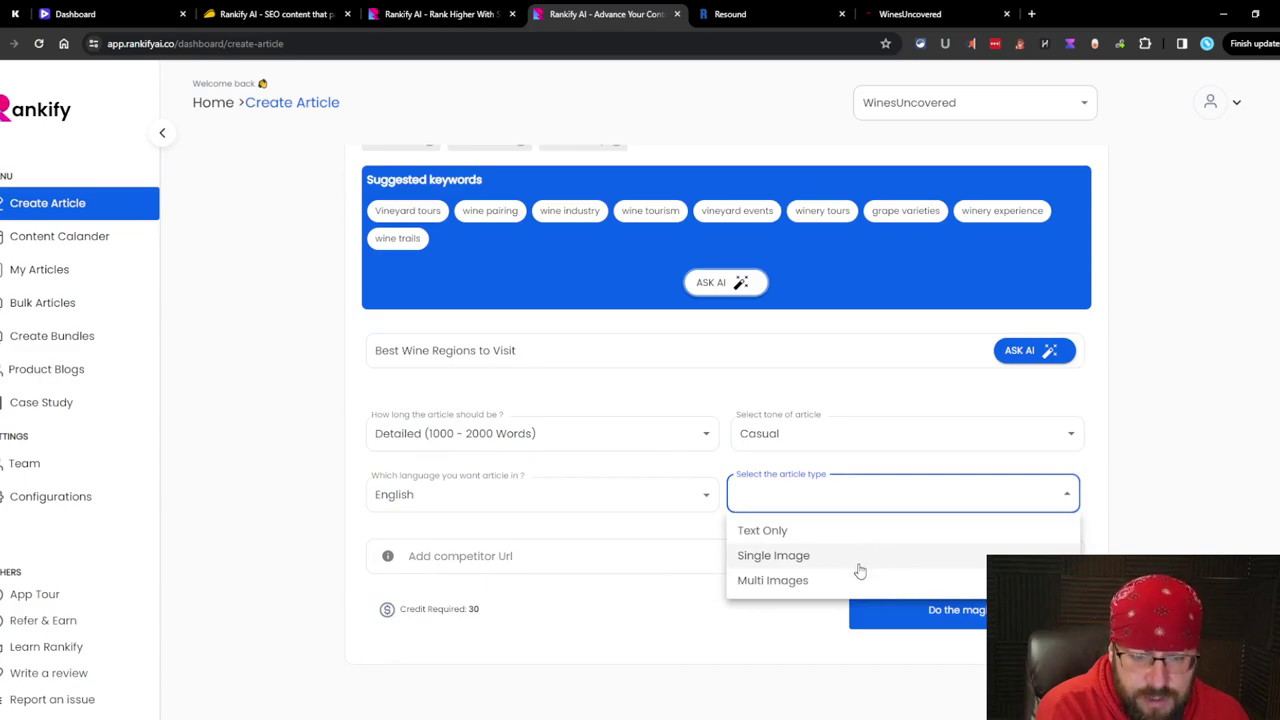
left_click(784, 580)
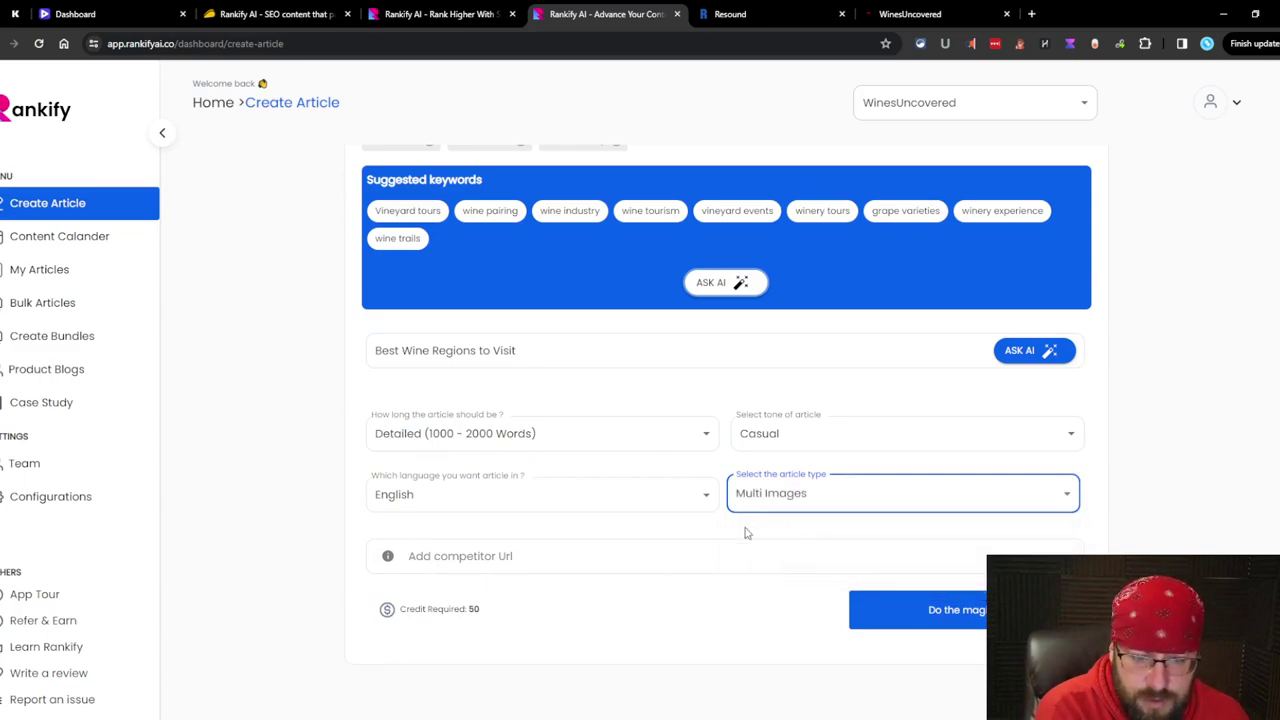
left_click(720, 552)
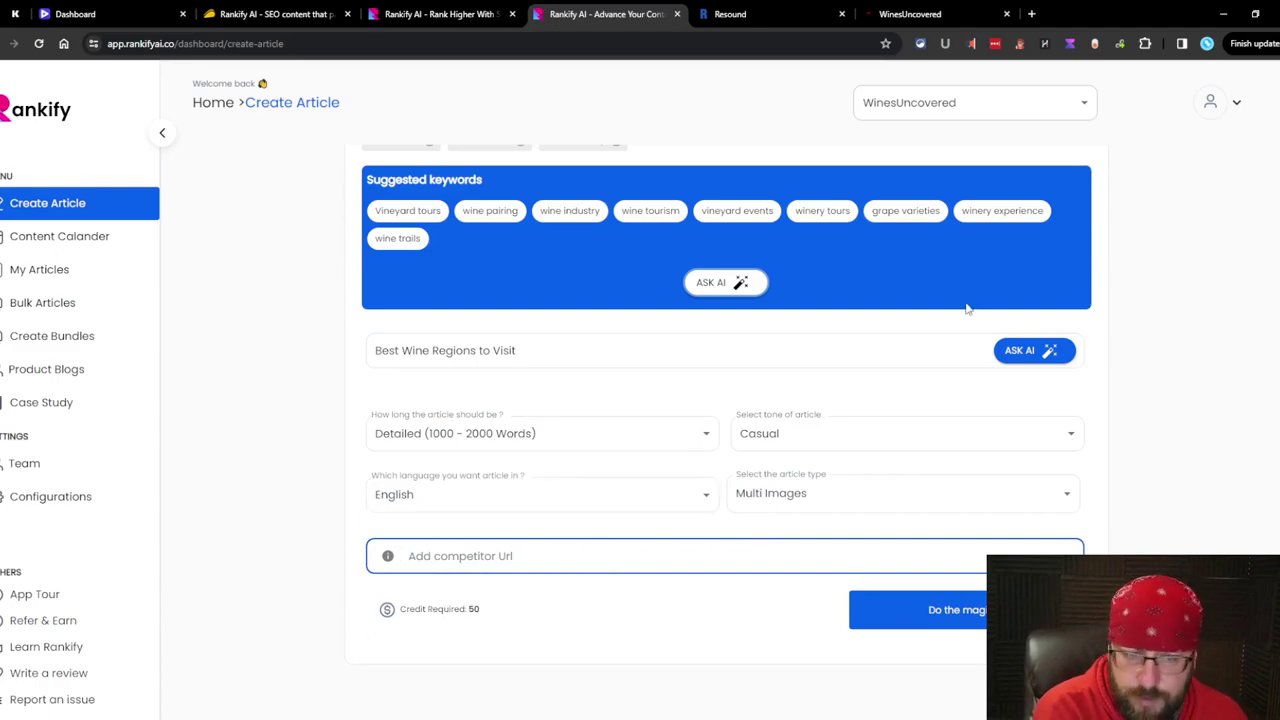
left_click_drag(484, 611, 352, 625)
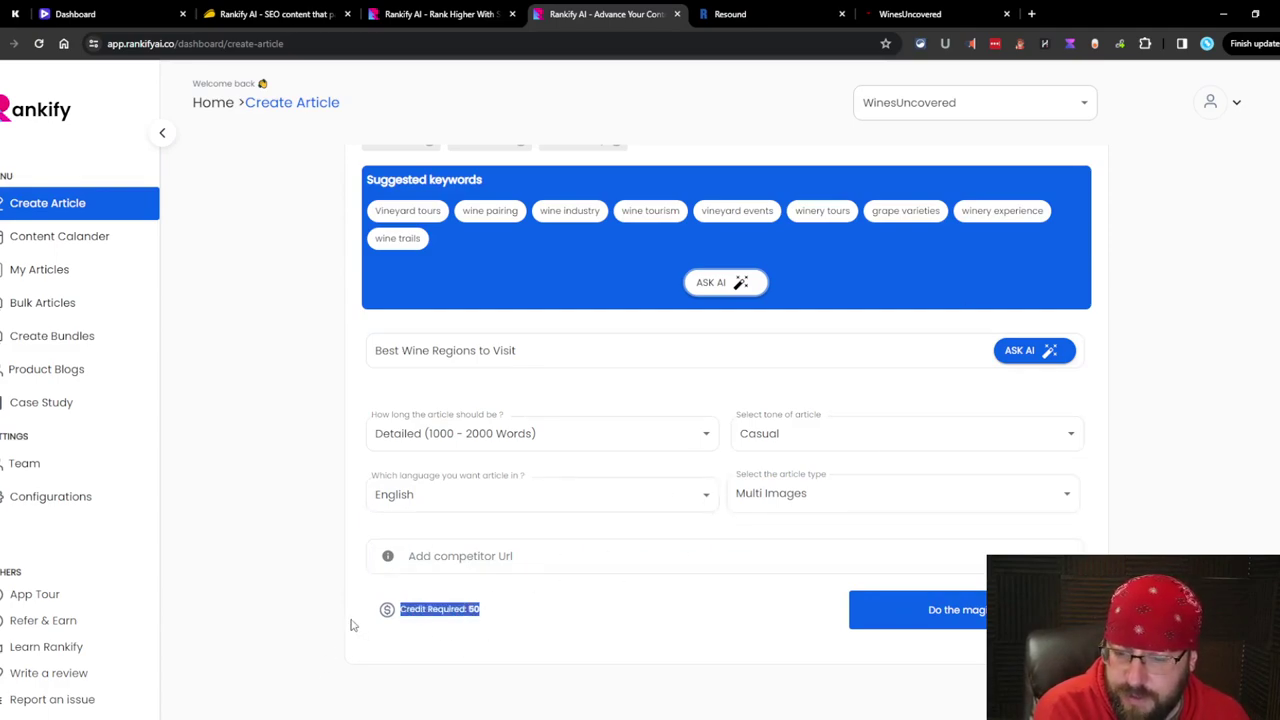
left_click(616, 615)
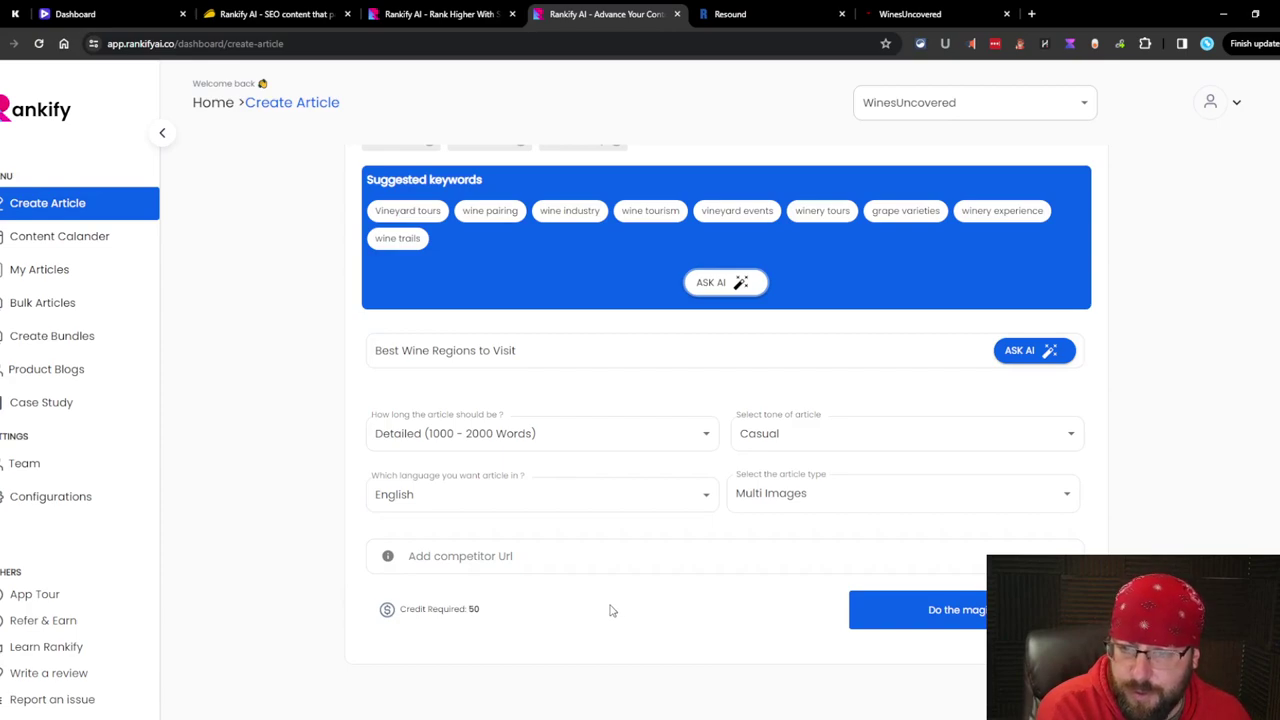
- Review the completed wine article settings and submit the article for generation
scroll(692, 592, "up", 2)
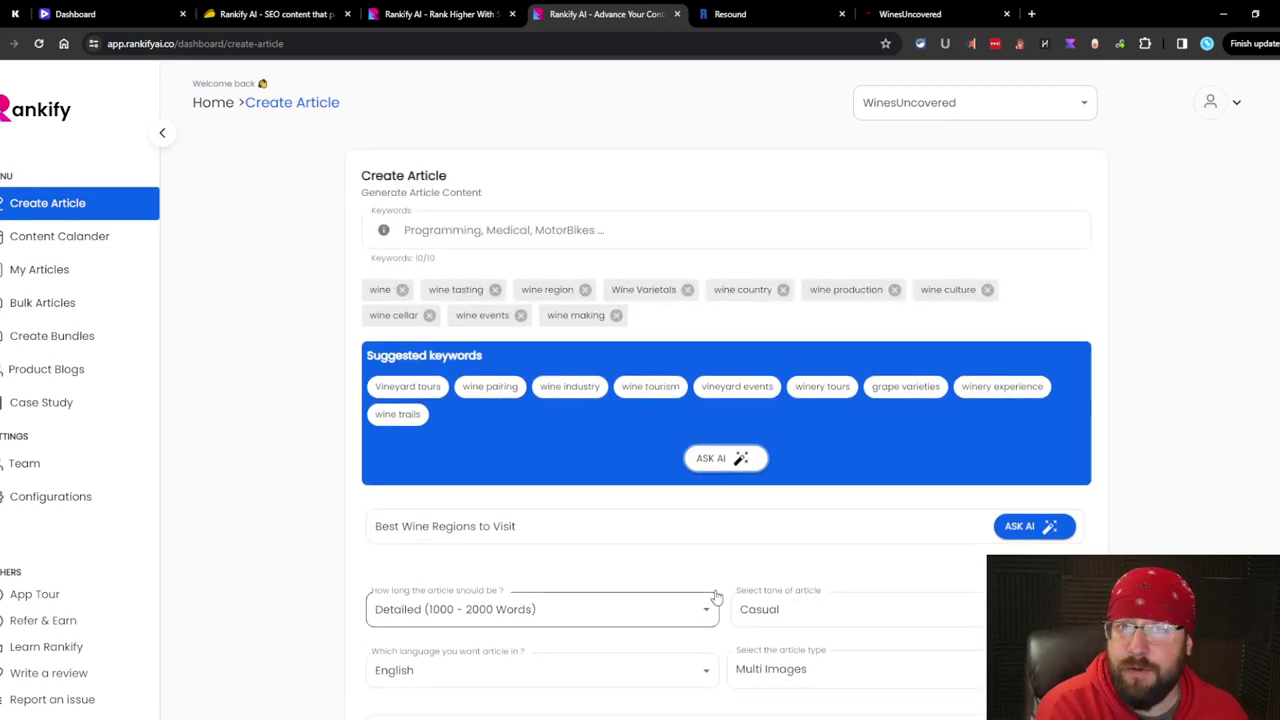
scroll(705, 620, "down", 2)
scroll(760, 663, "down", 1)
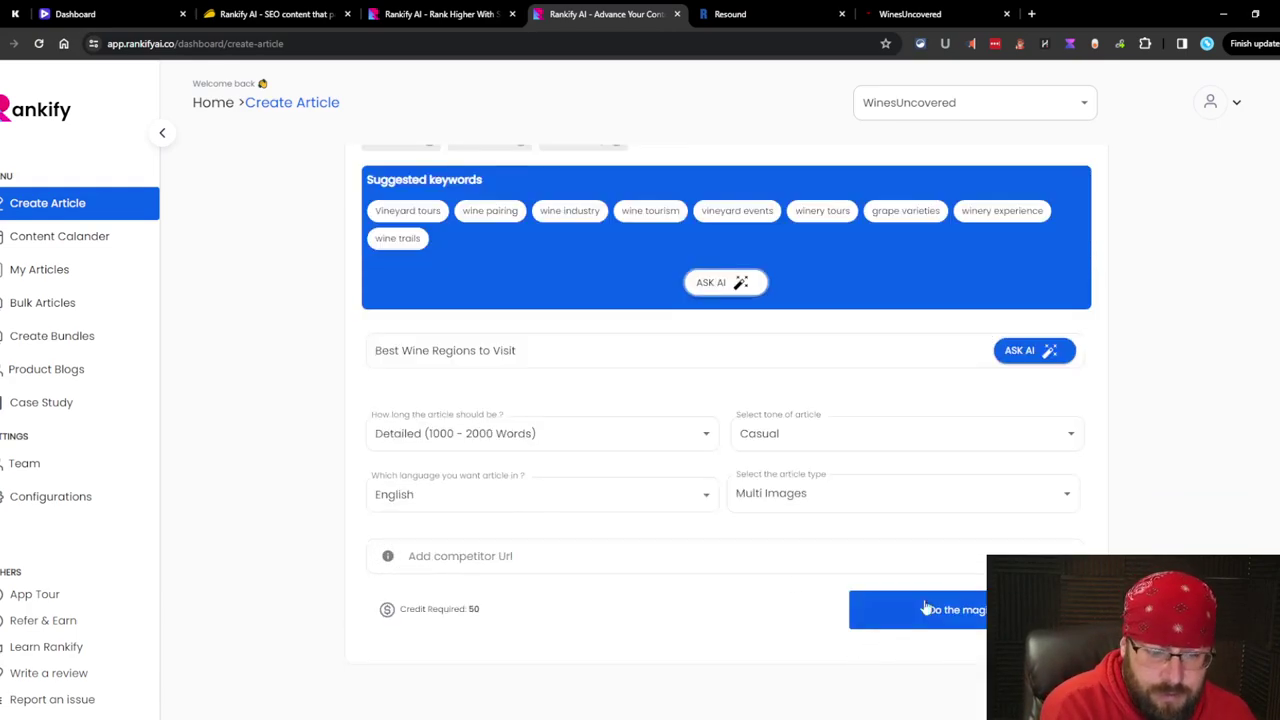
left_click(958, 612)
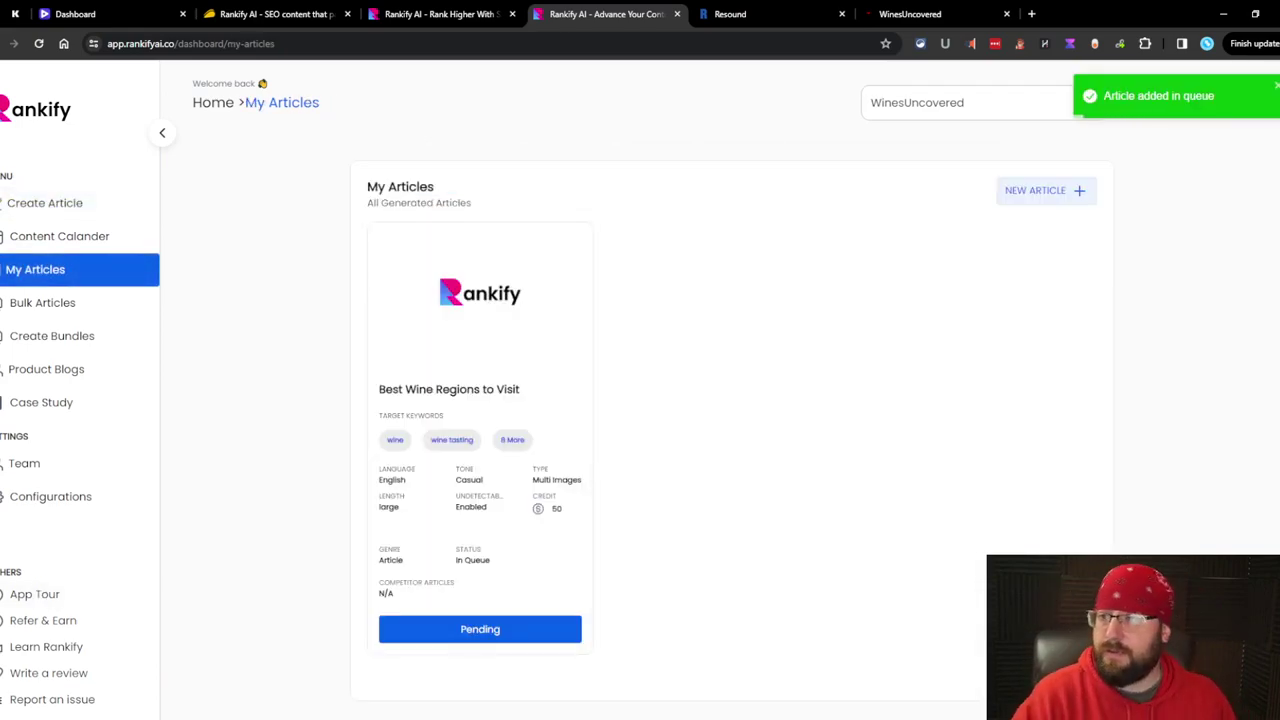
- Look over the content calendar's article scheduling form, the generated articles list and the bulk articles page
left_click(41, 238)
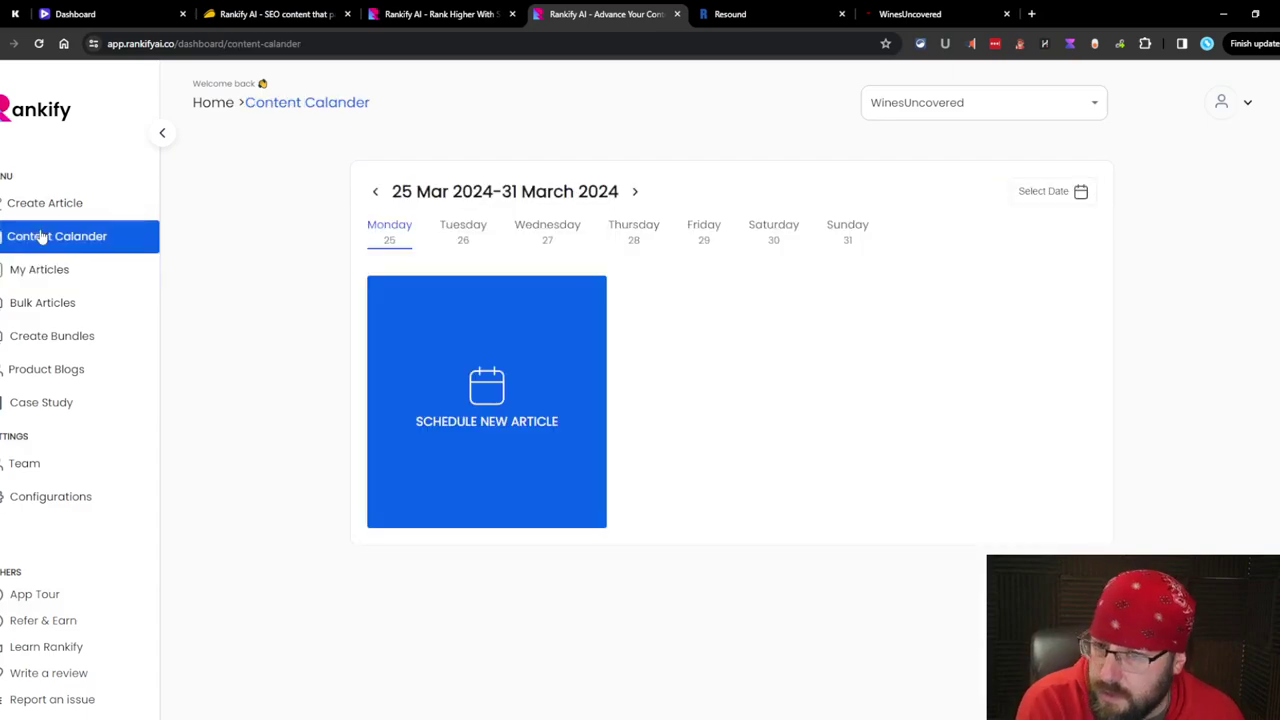
left_click(543, 380)
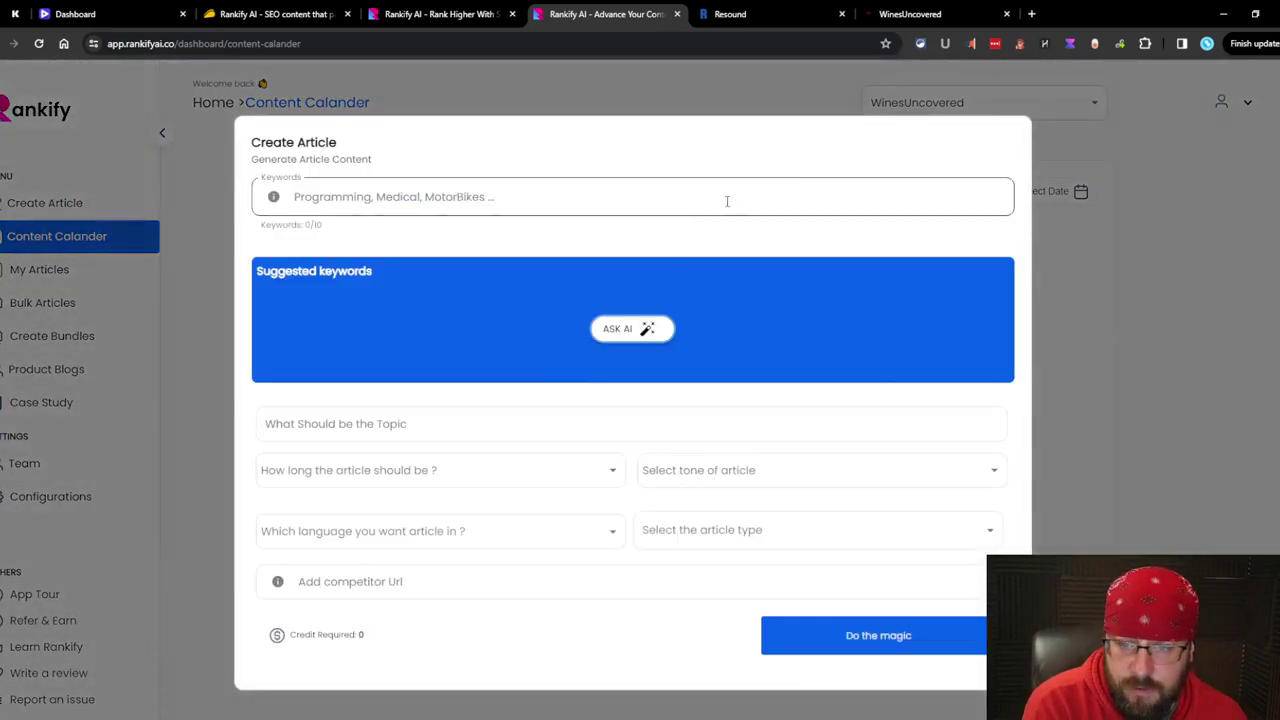
left_click(40, 269)
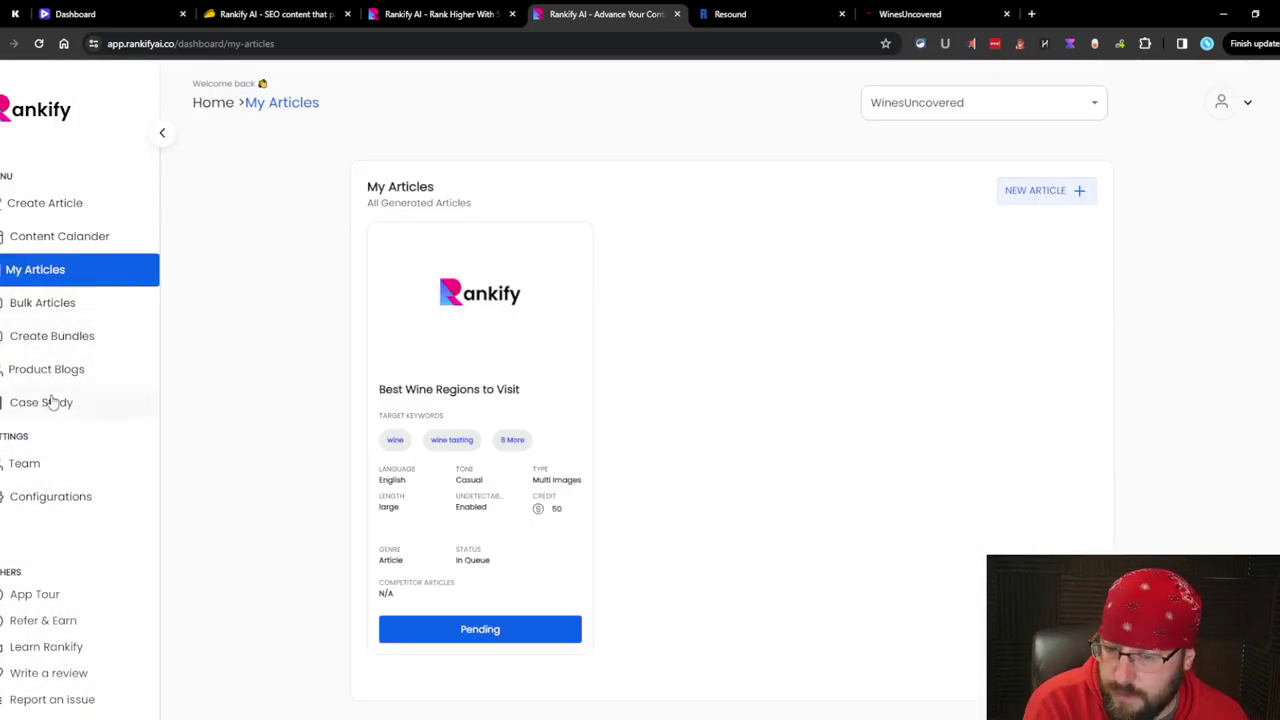
left_click(73, 314)
- Start a bundle named Test with 10 articles in English, each with Nominal (800 - 1000 Words) length
left_click(57, 338)
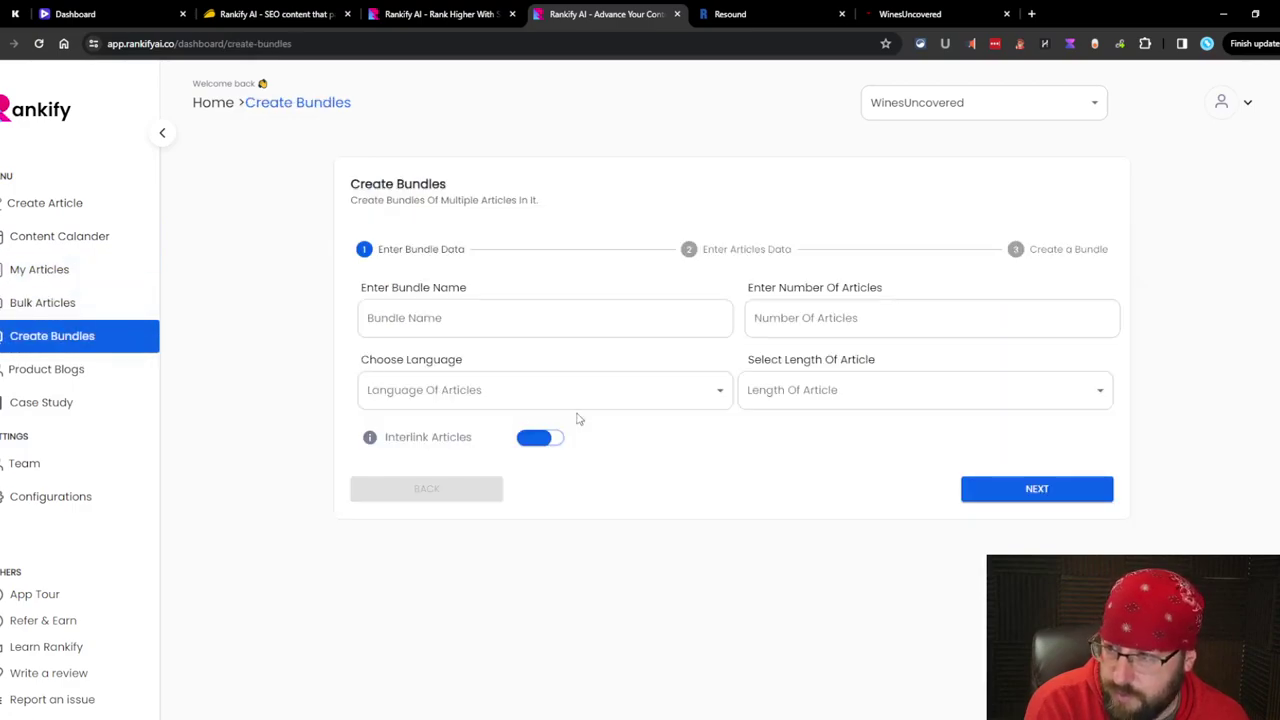
left_click(533, 322)
type("Test")
left_click(832, 326)
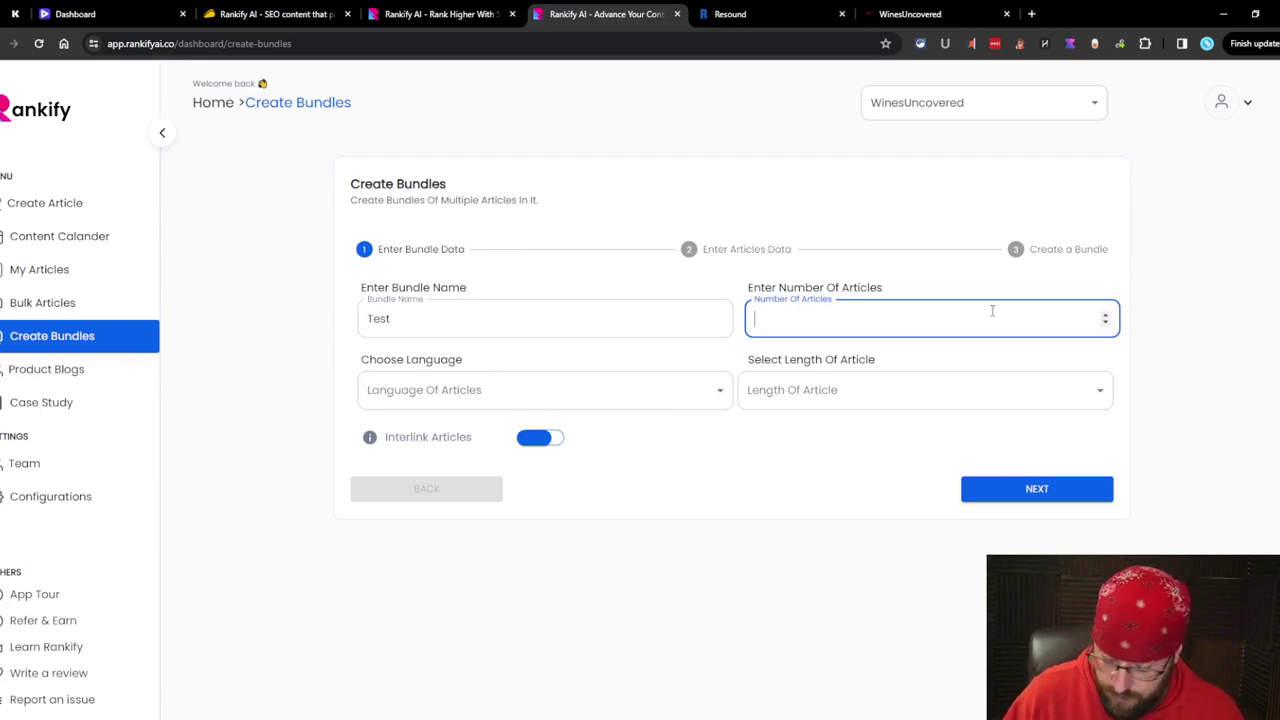
left_click(586, 396)
left_click(420, 414)
left_click(903, 391)
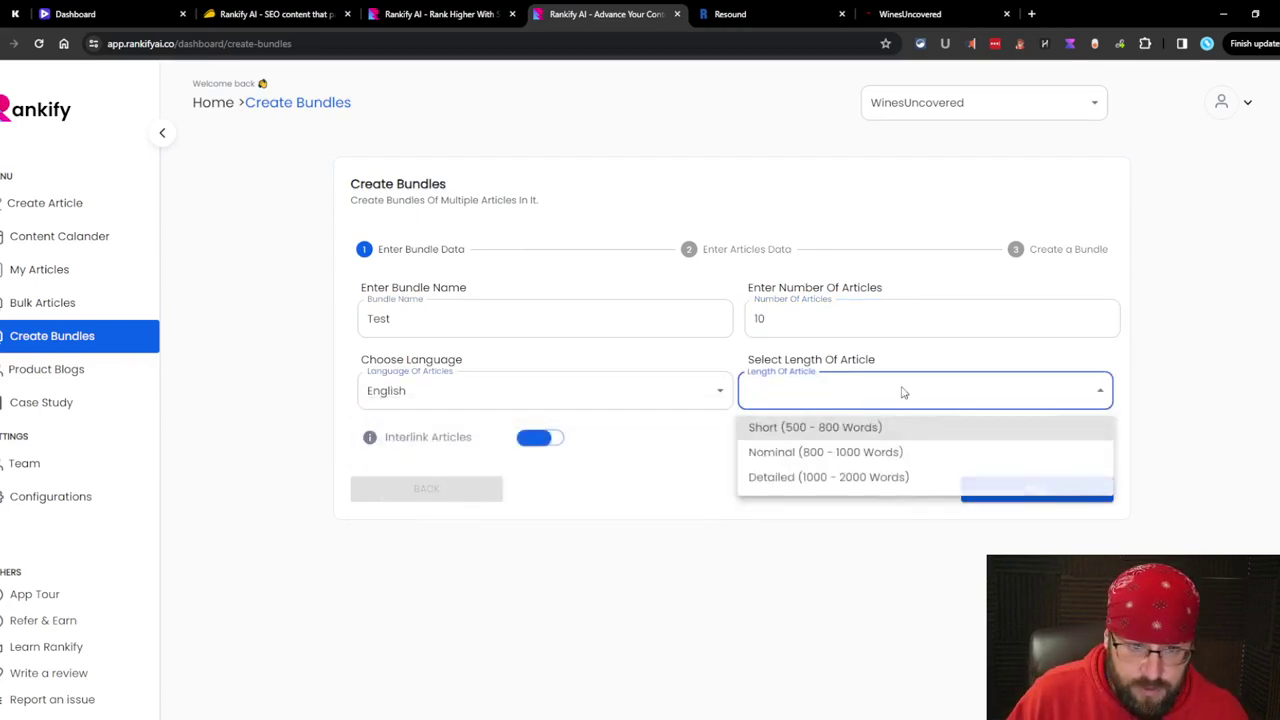
left_click(829, 452)
- Check the bundle's Interlink Articles option, copy the winesuncovered.com address from the WinesUncovered site and return to the bundle form
left_click(535, 437)
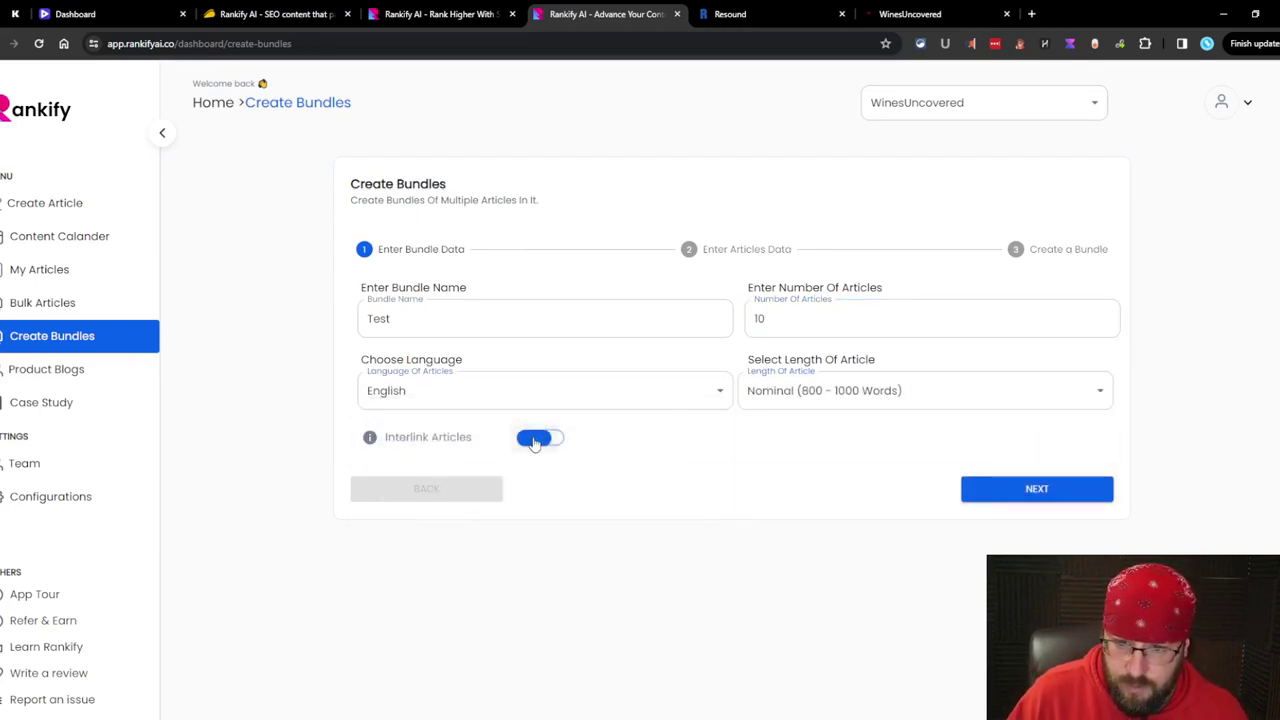
left_click(910, 14)
left_click(215, 44)
key("ctrl+c")
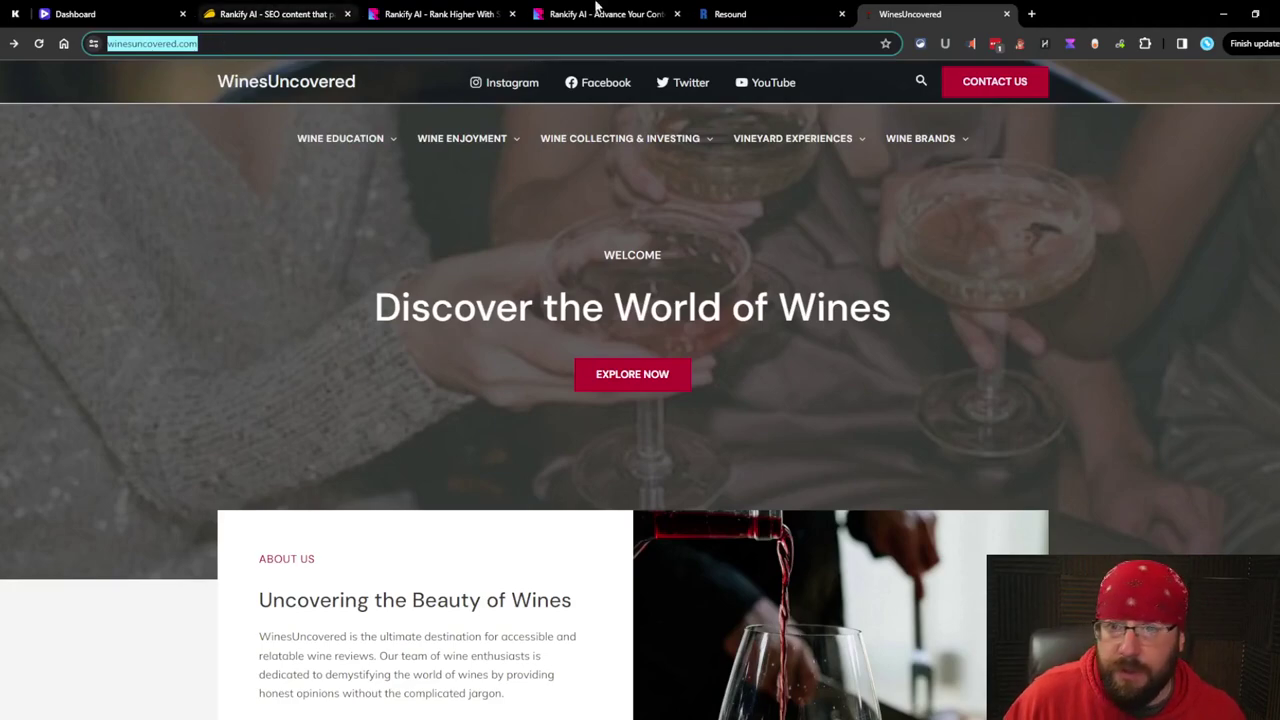
left_click(600, 14)
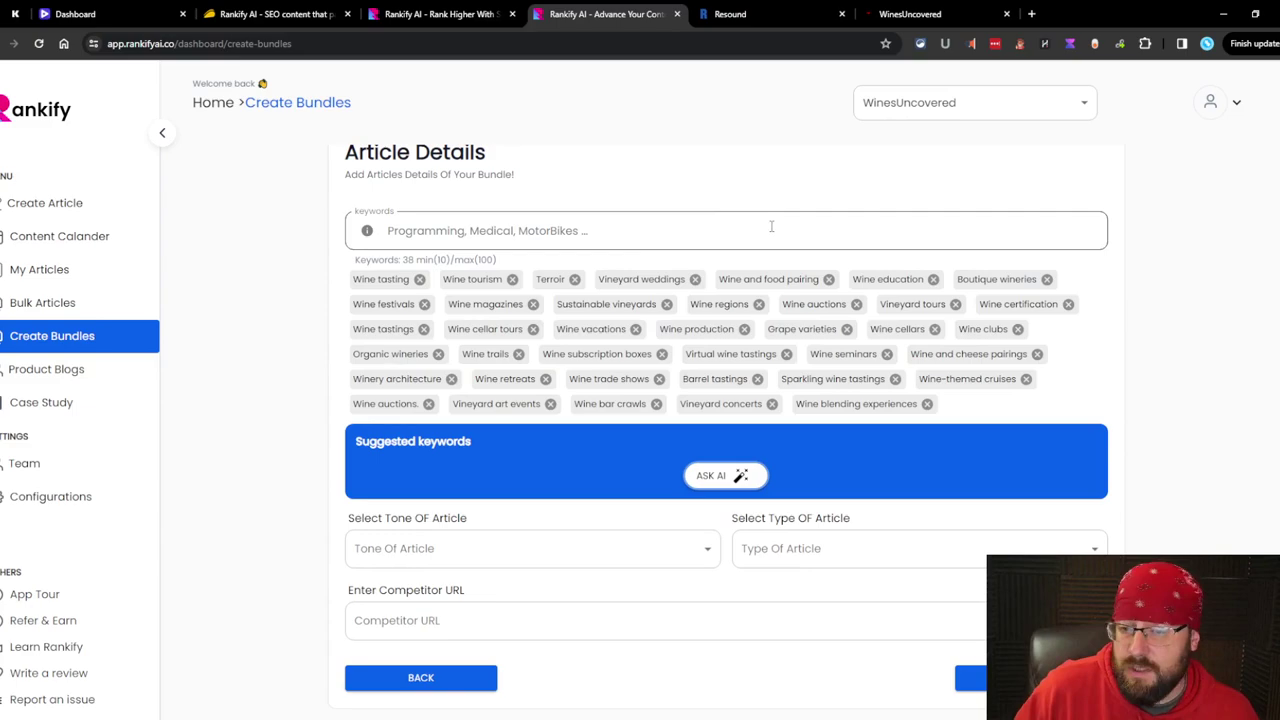
- Set the bundle's article tone to Casual and type to Multi Images, leaving the competitor URL empty
left_click(520, 550)
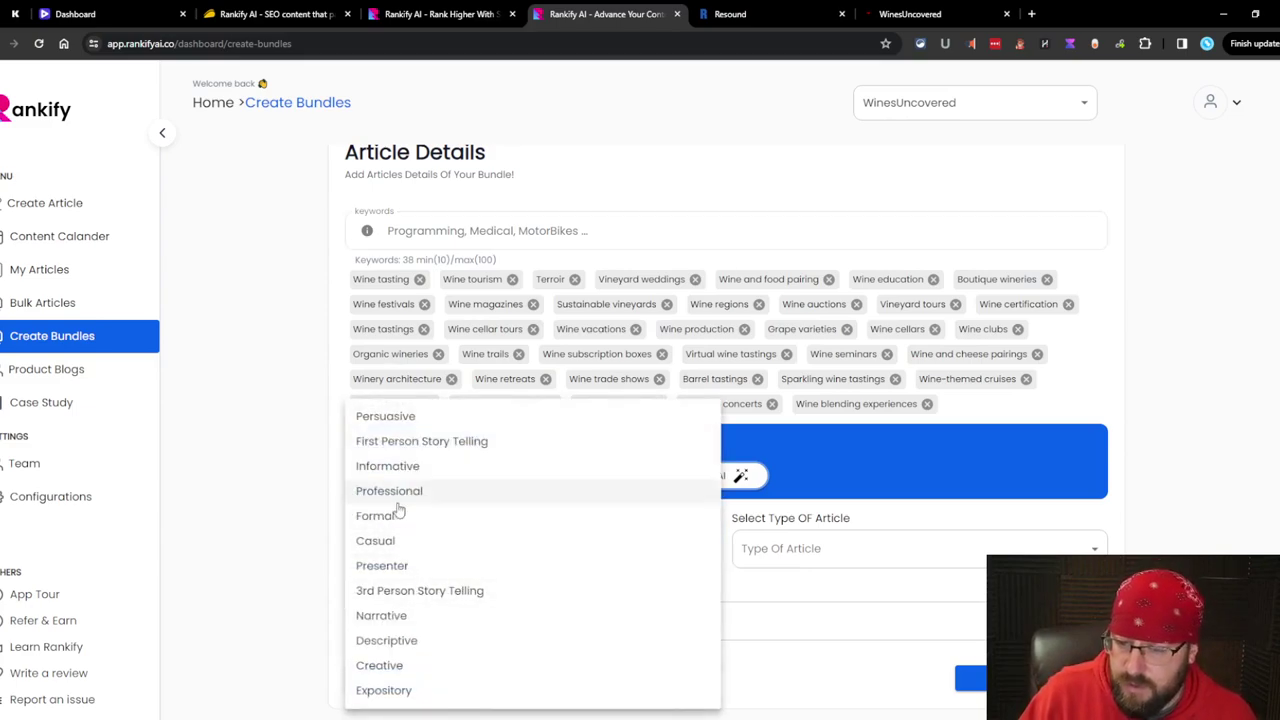
left_click(395, 540)
left_click(815, 545)
left_click(778, 635)
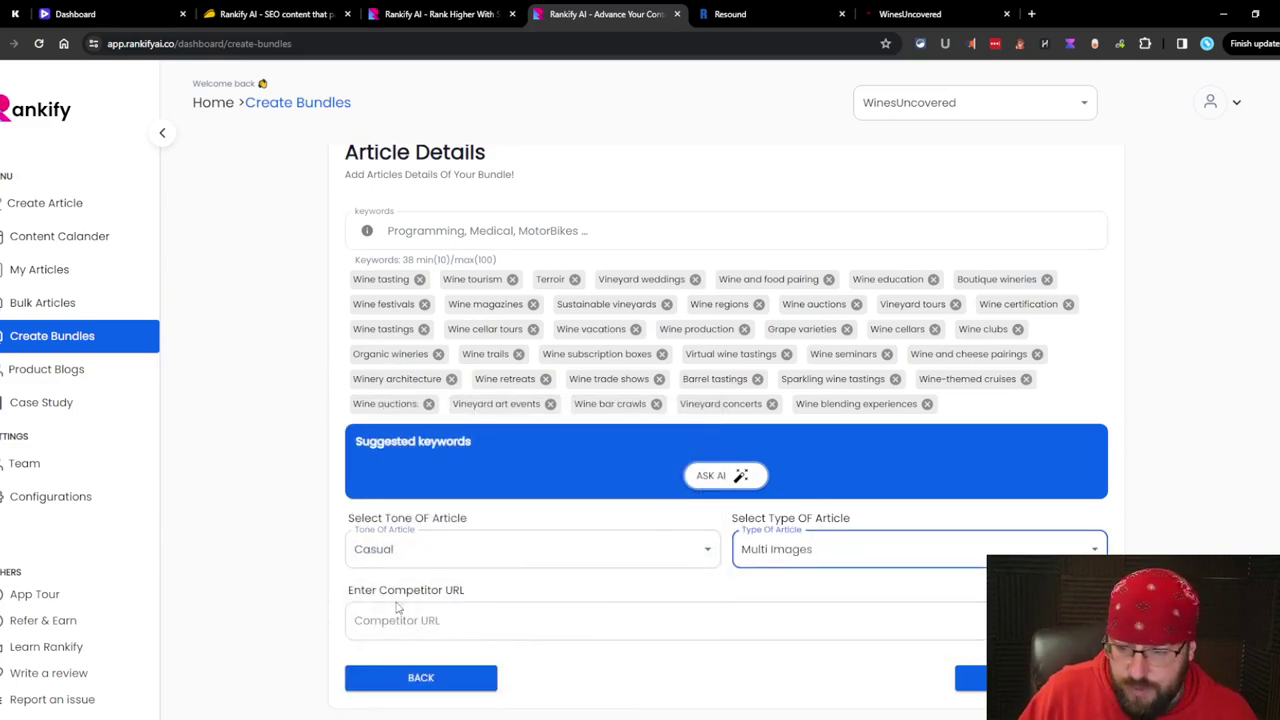
left_click(400, 615)
left_click(822, 550)
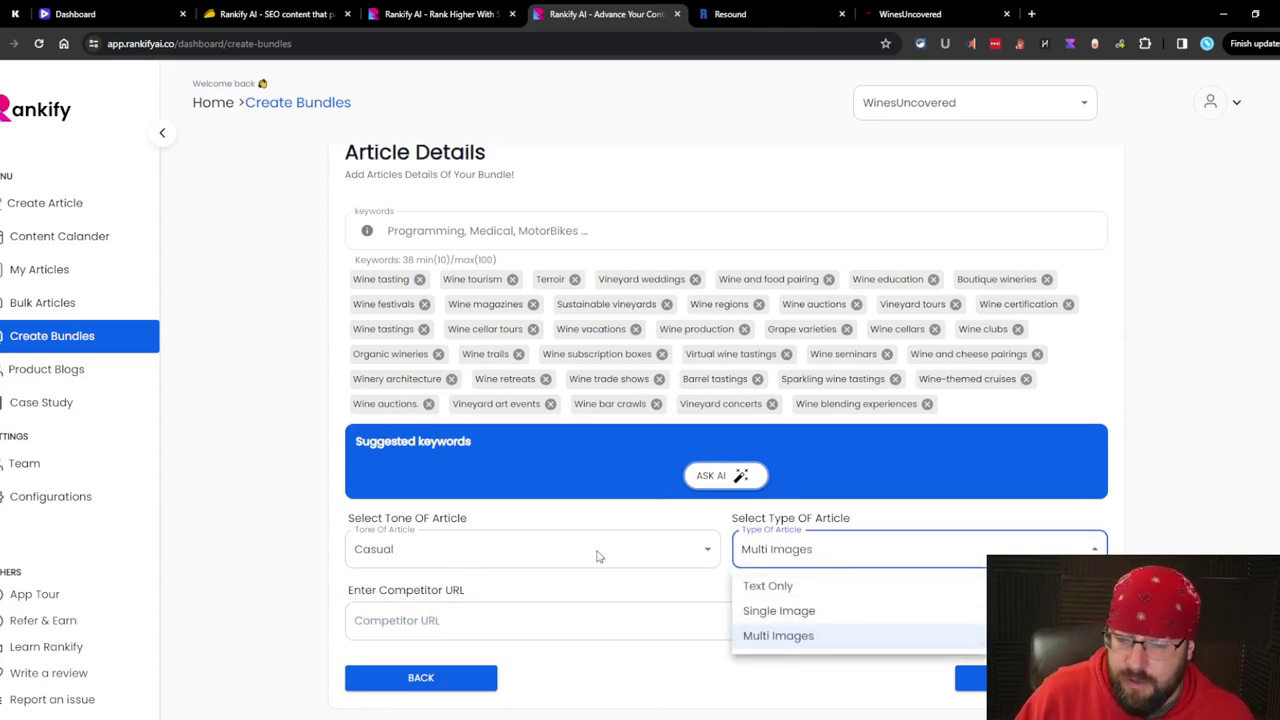
left_click(309, 561)
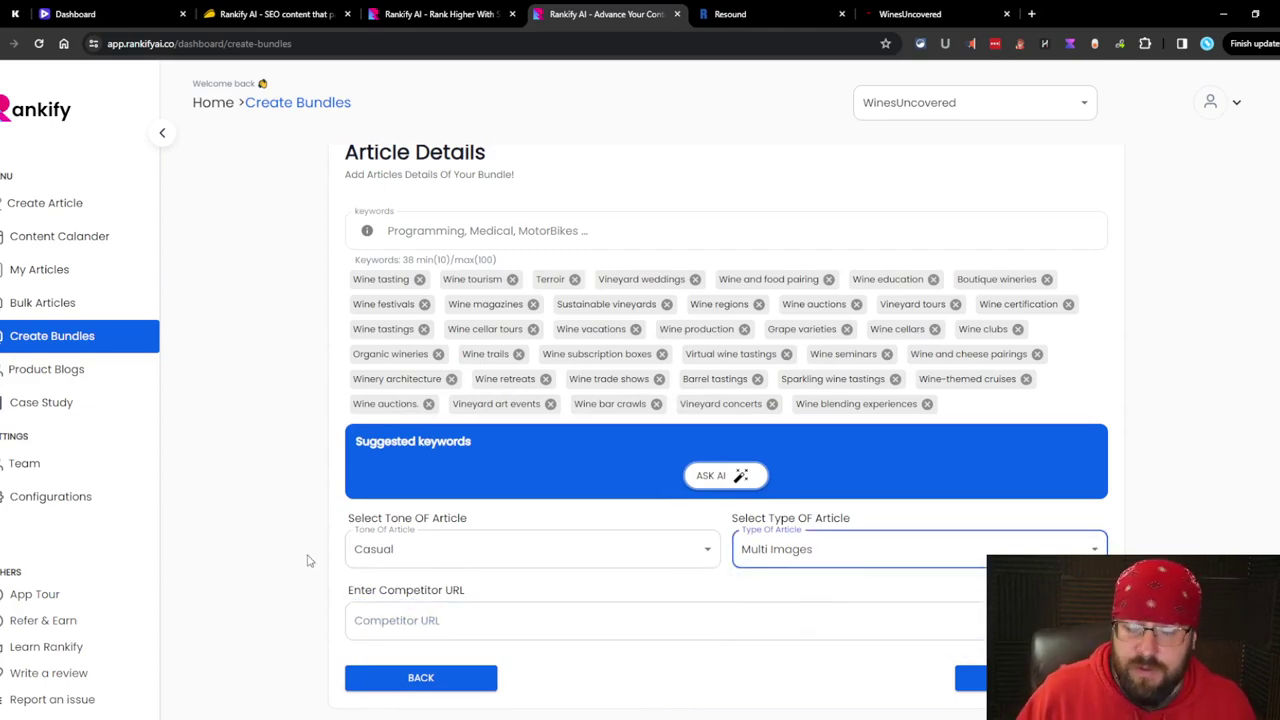
left_click(412, 616)
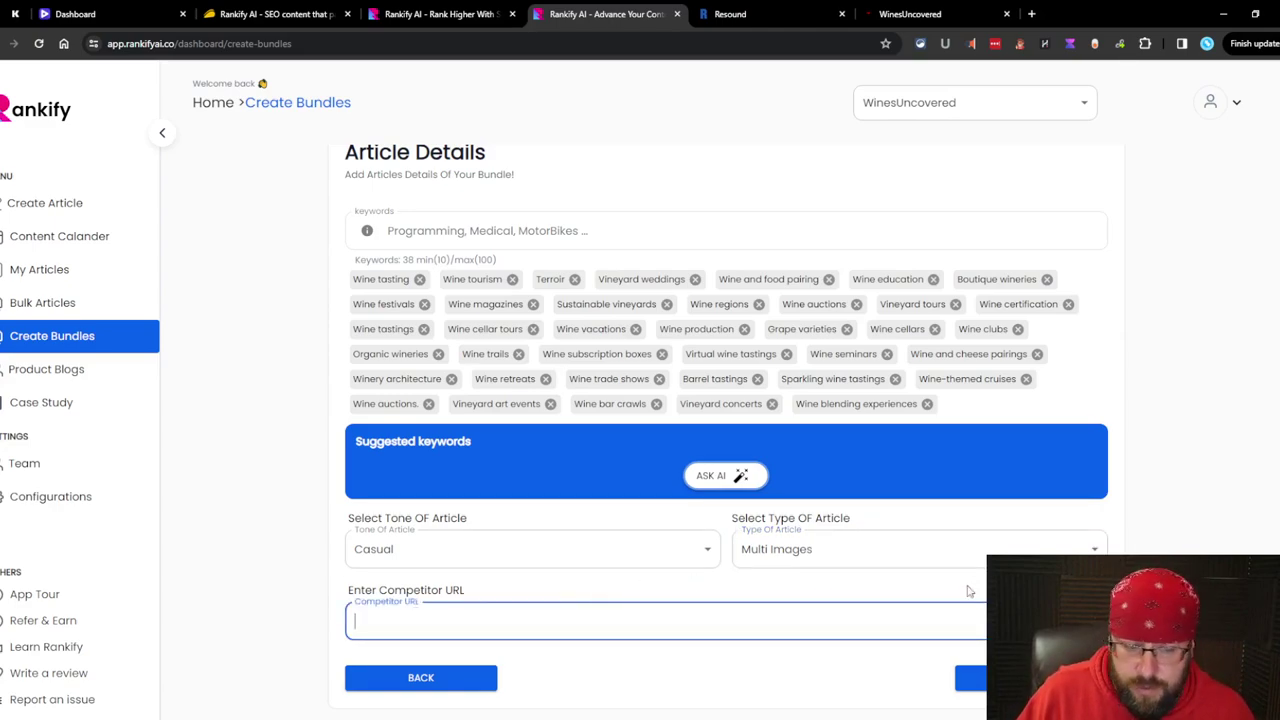
- Review the bundle summary and credit details, and create the Test bundle
left_click(970, 677)
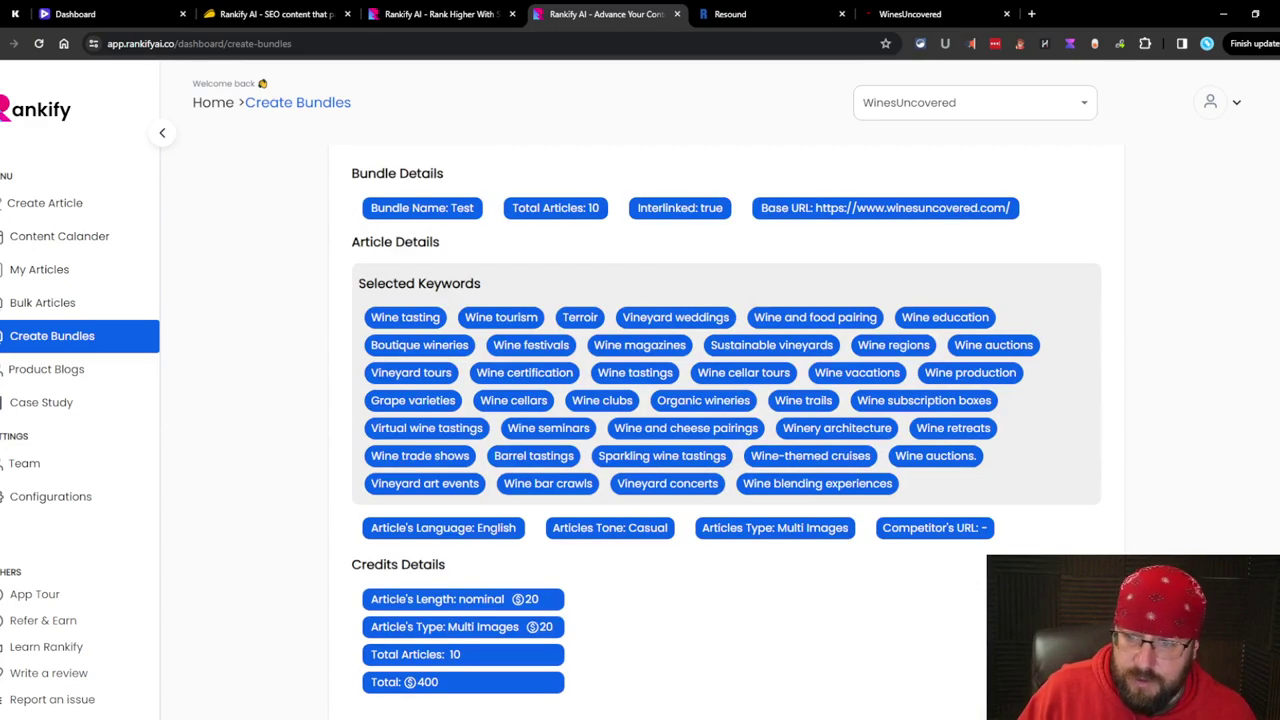
scroll(497, 630, "down", 1)
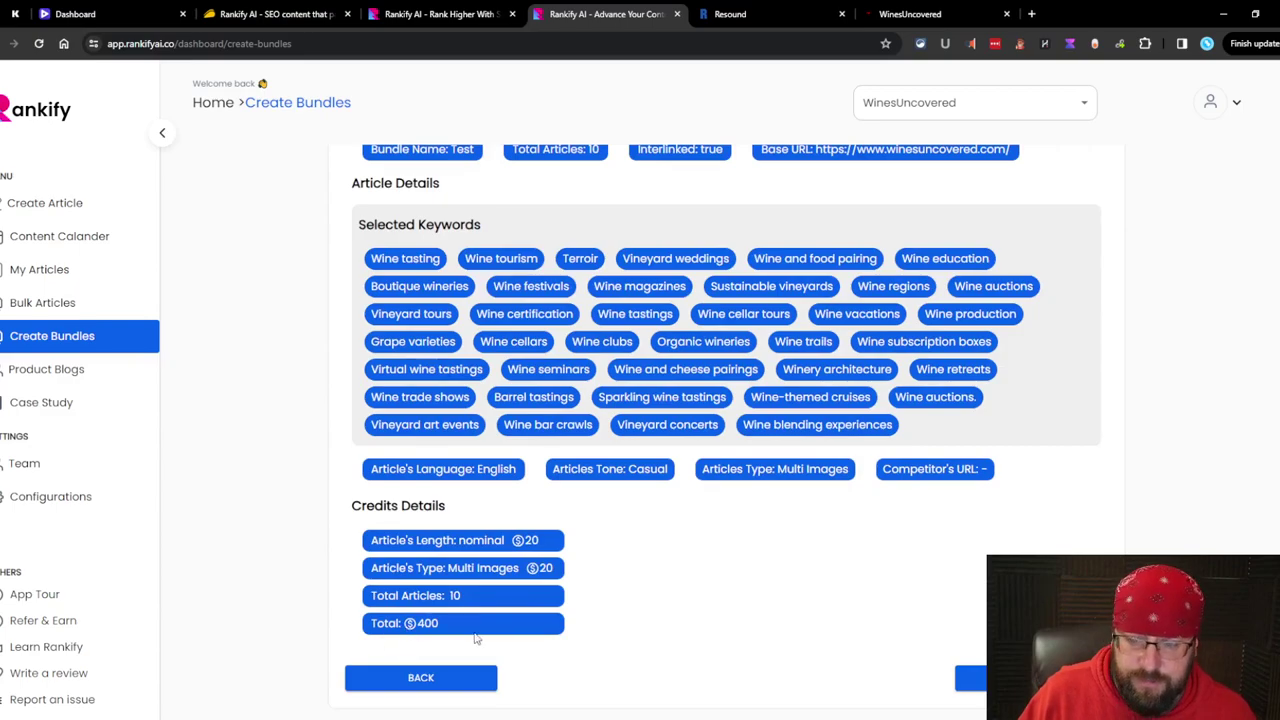
left_click(968, 677)
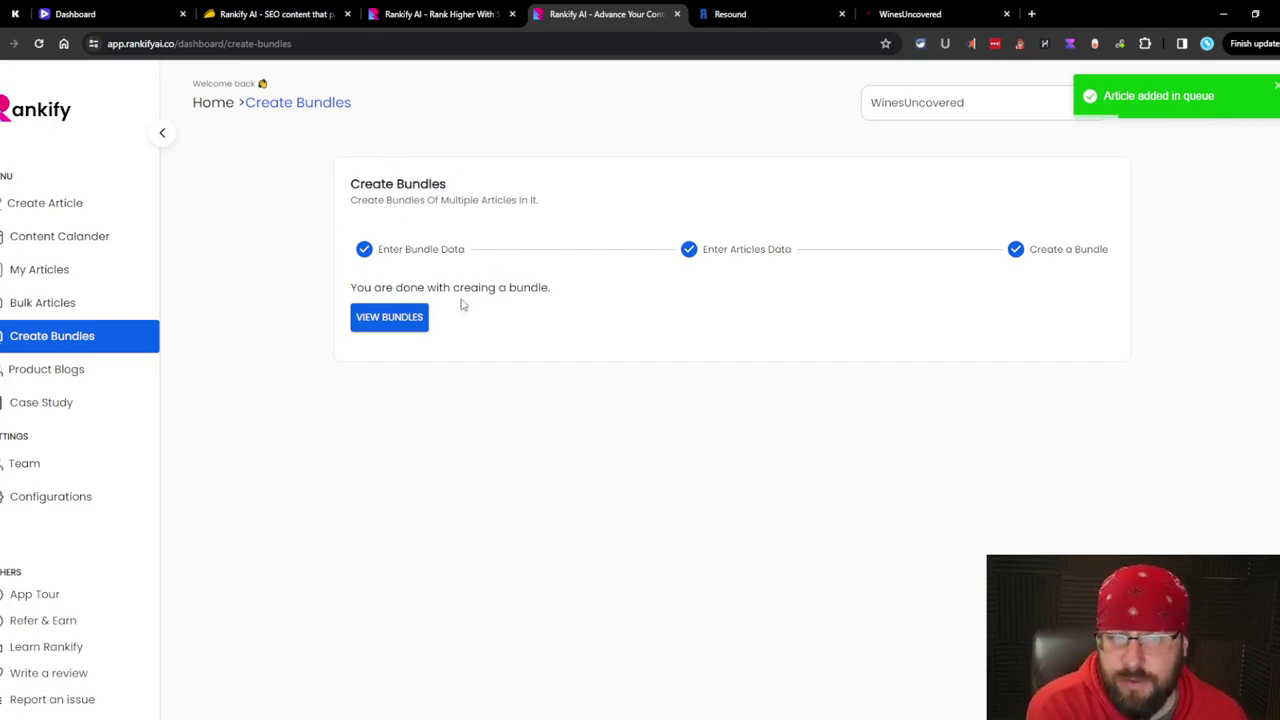
- Check the queued article in My Articles and open the Product Blogs form for an affiliate product
left_click(390, 318)
left_click(46, 369)
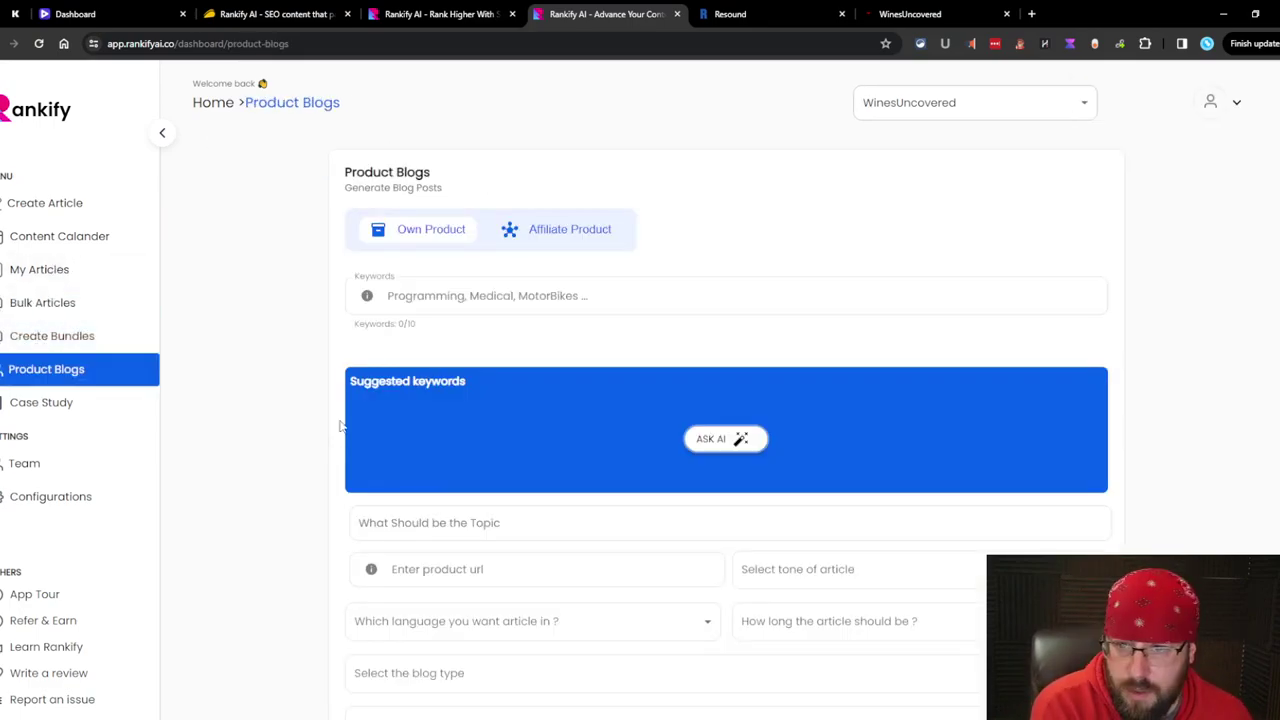
left_click(30, 269)
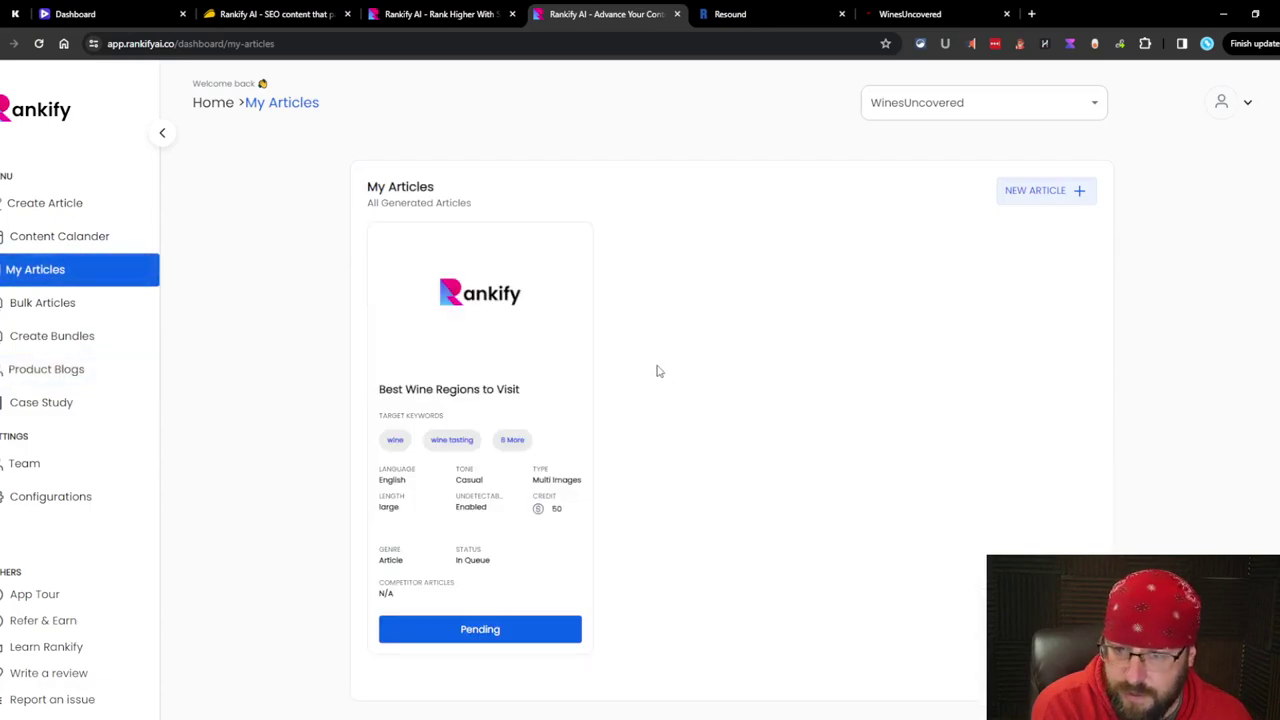
left_click(85, 369)
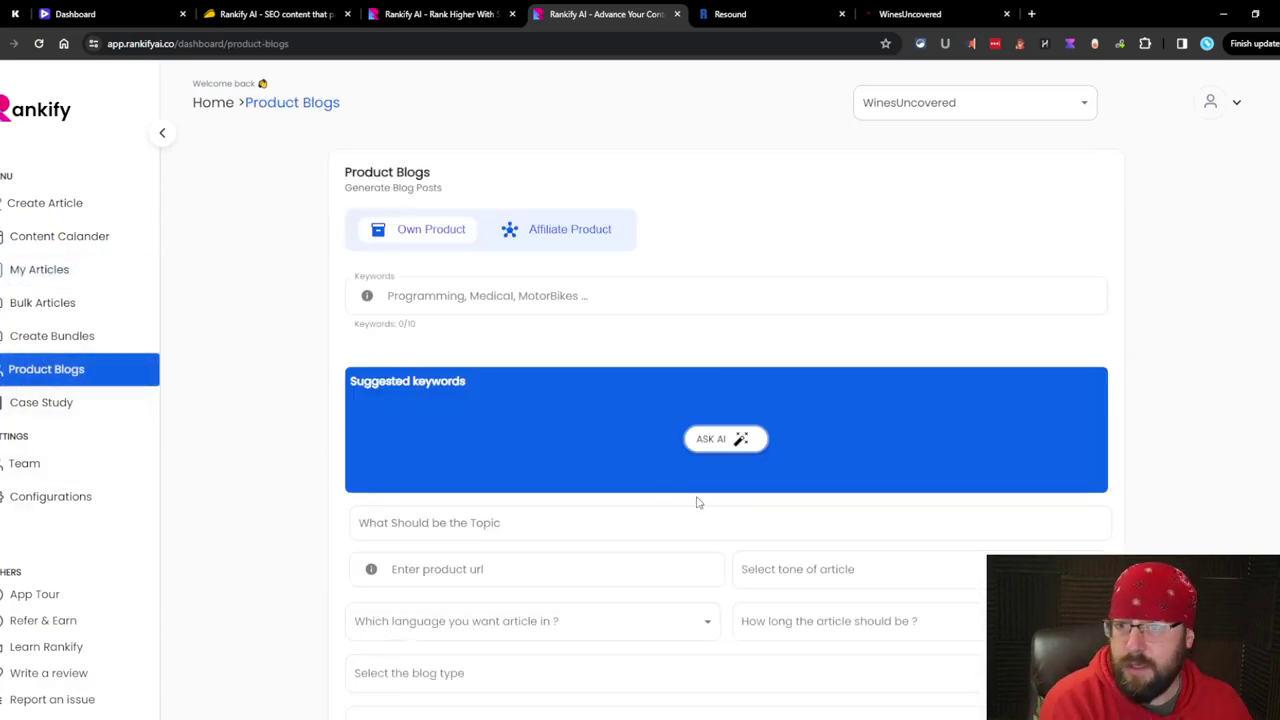
left_click(582, 238)
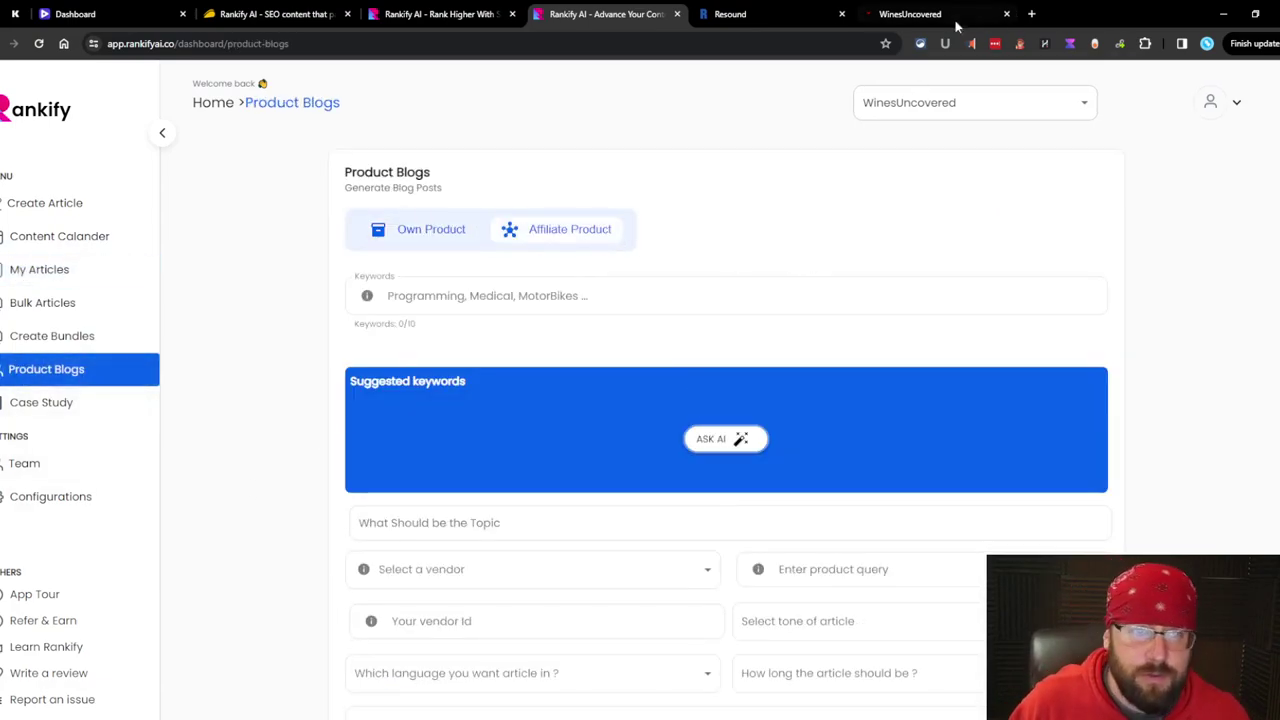
- Search amazon.com for wine rack, open the DECOMIL 72 Bottle wine rack and copy its address up to the product ID
left_click(1031, 13)
type("amazon.com")
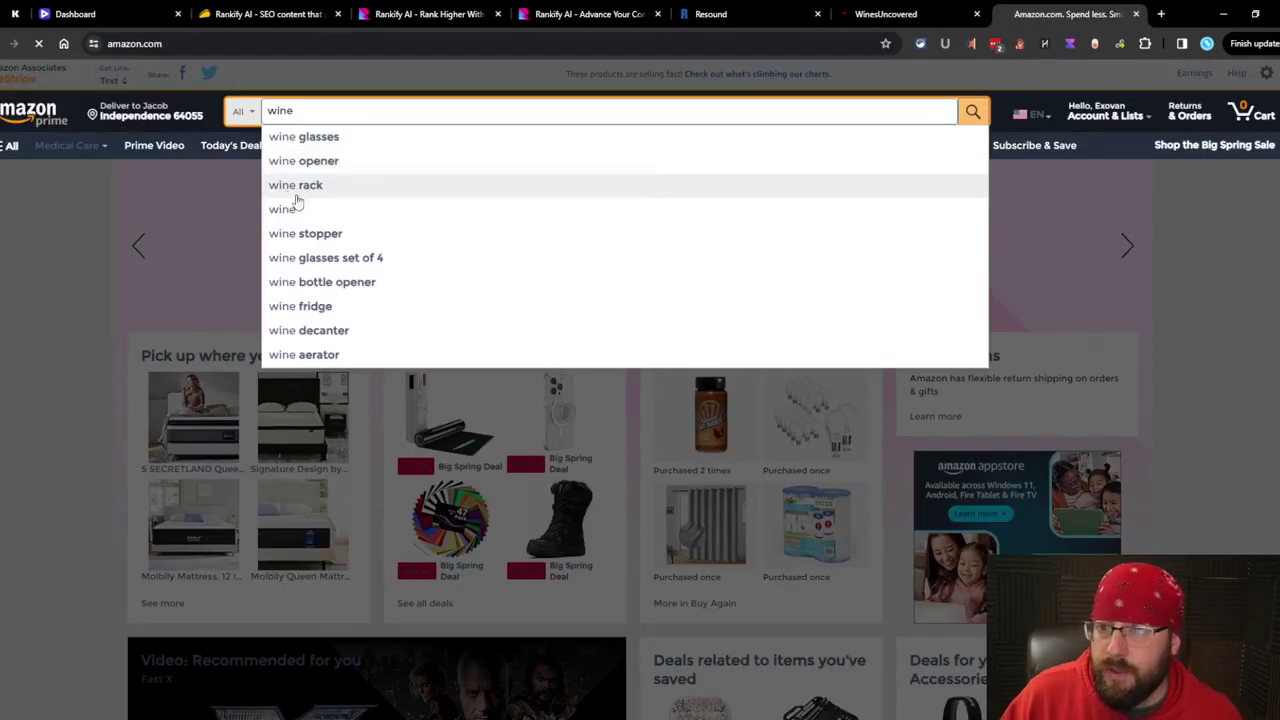
left_click(288, 186)
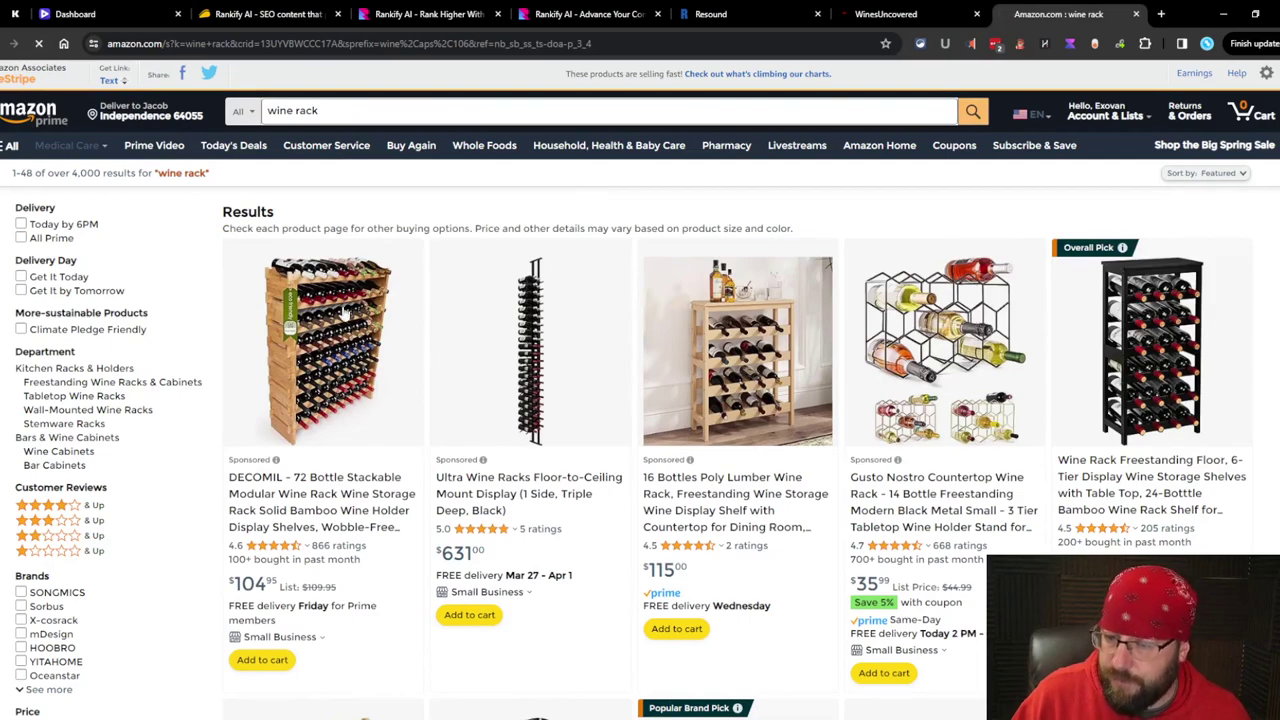
left_click(345, 313)
left_click(478, 40)
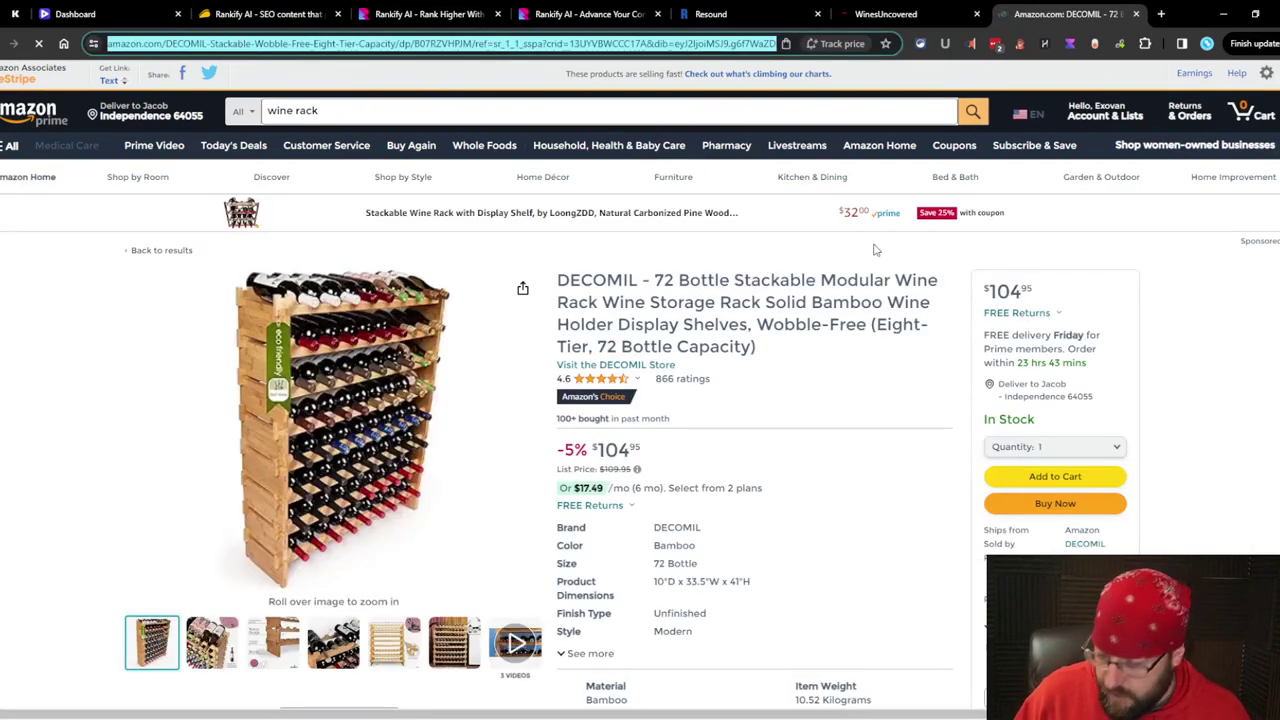
left_click(527, 43)
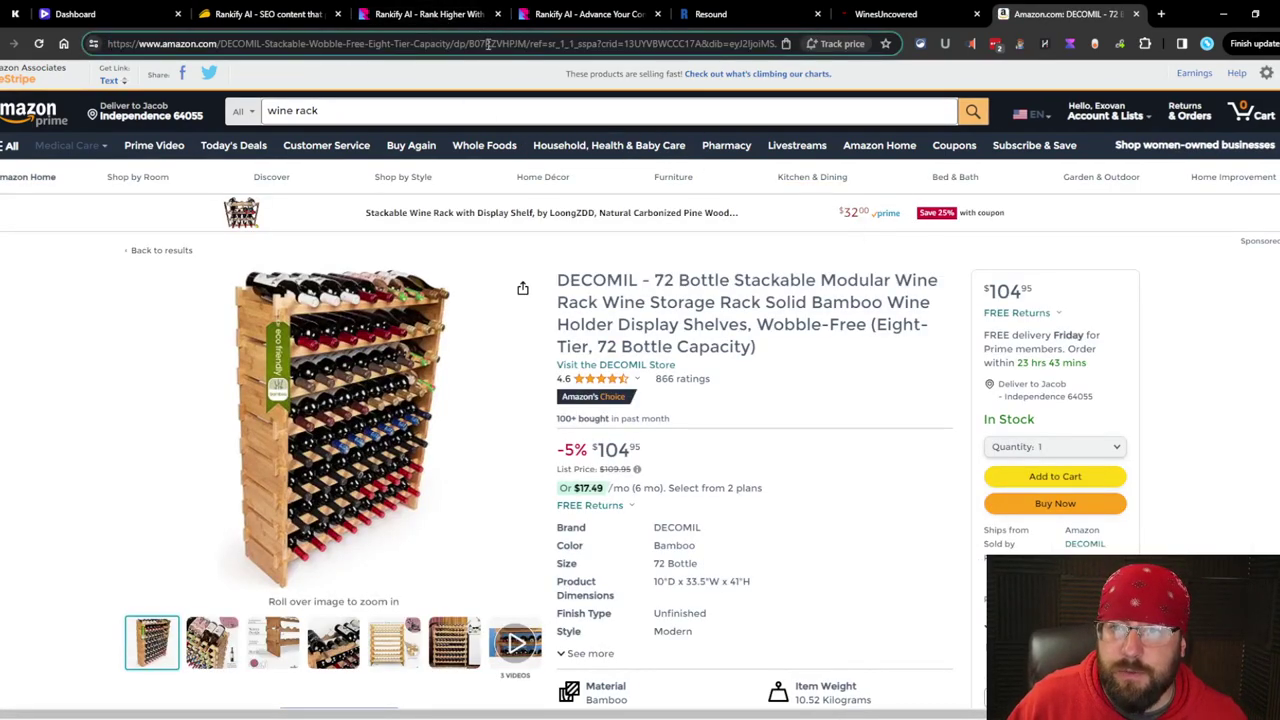
key("shift+Home")
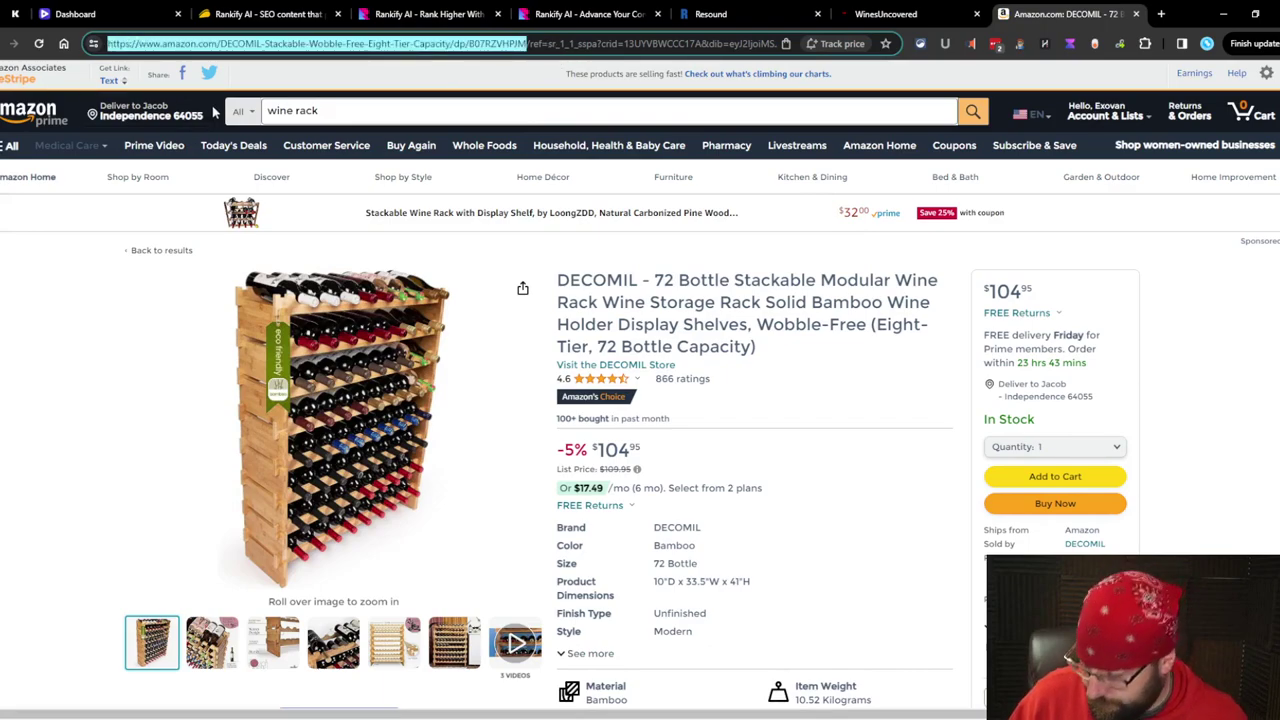
- Try keyword sustainable winery and topic Carbon-neutral winemaking techniques in Rankify AI's affiliate form, and compare it with the Own Product form
key("ctrl+4")
scroll(770, 395, "down", 3)
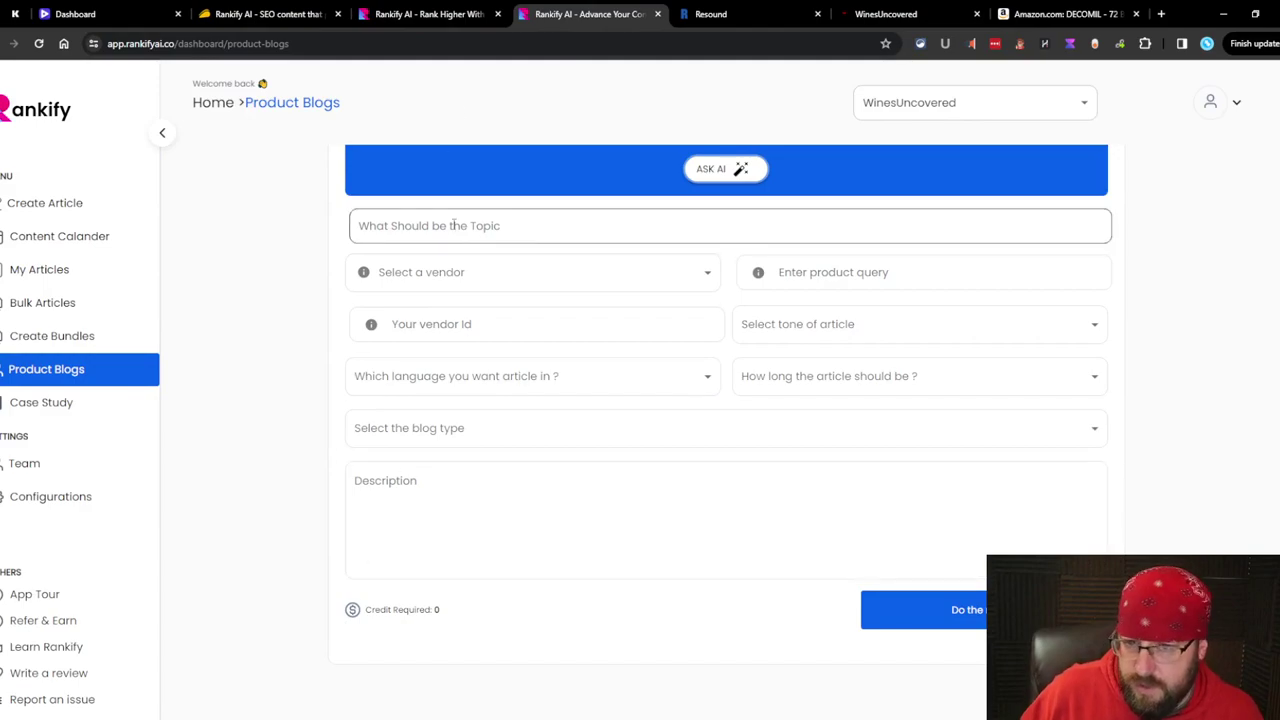
scroll(400, 400, "up", 4)
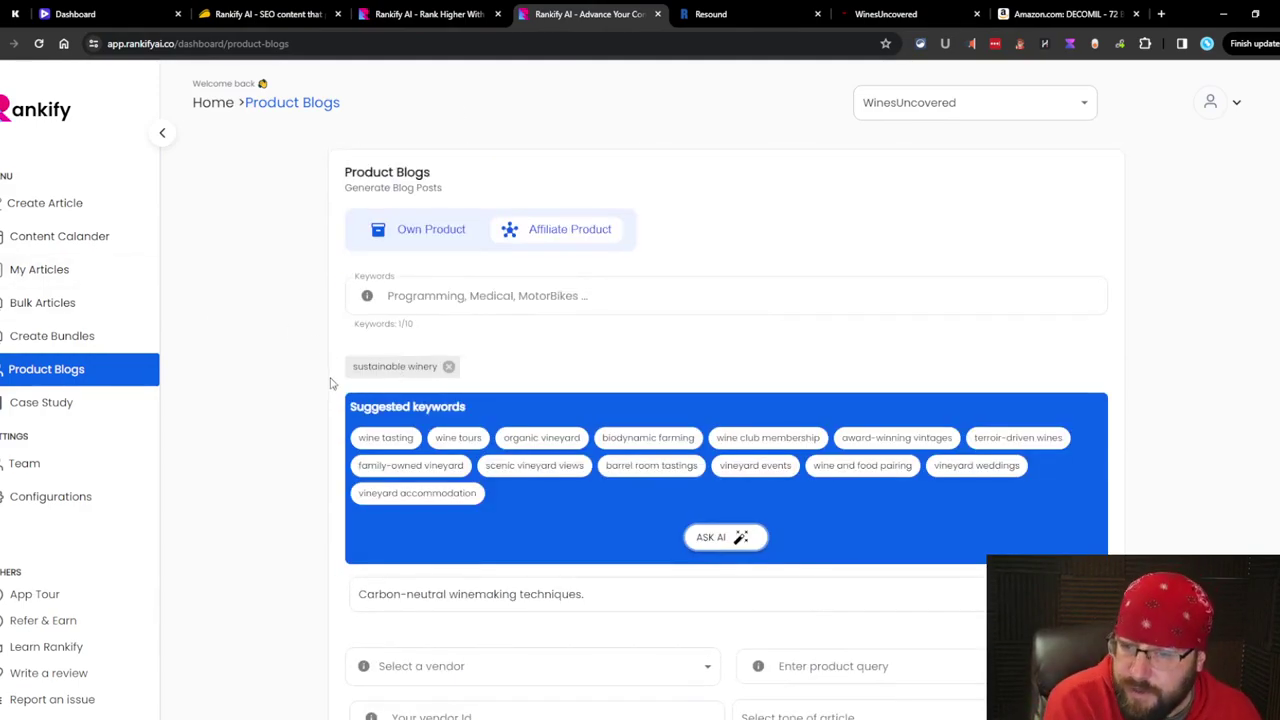
scroll(400, 390, "down", 3)
scroll(500, 403, "down", 1)
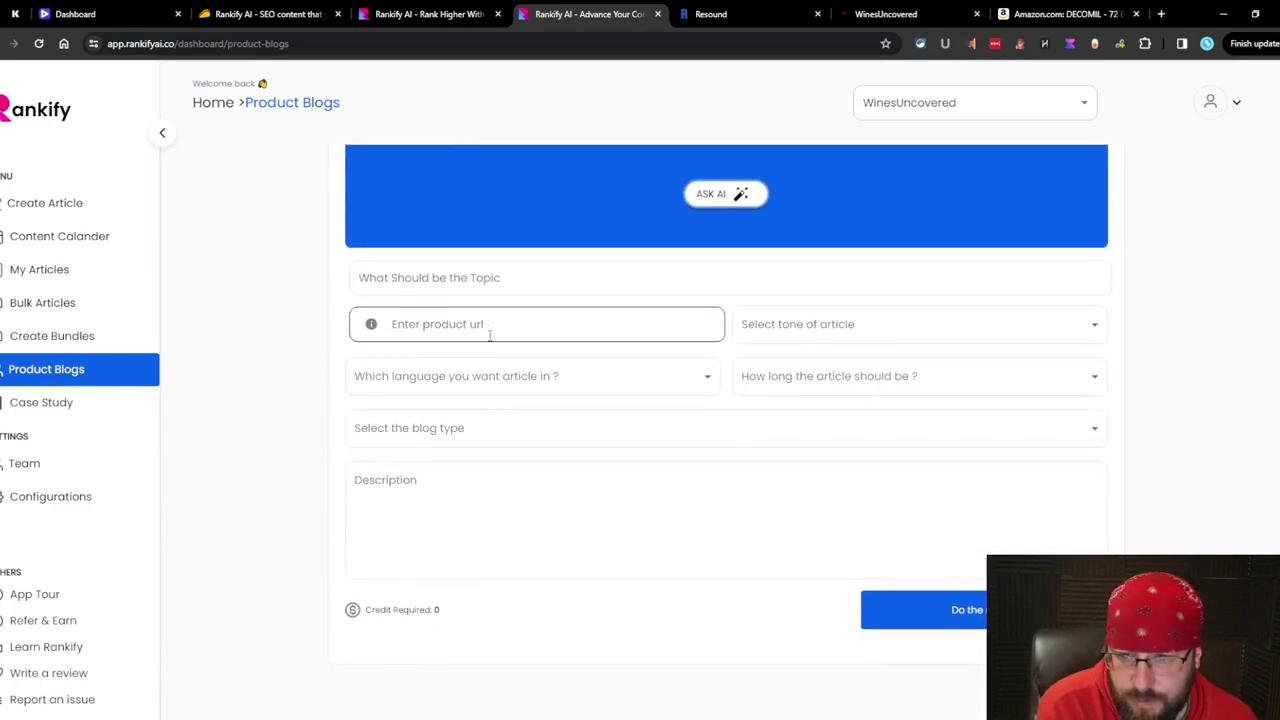
scroll(489, 336, "up", 3)
left_click(566, 224)
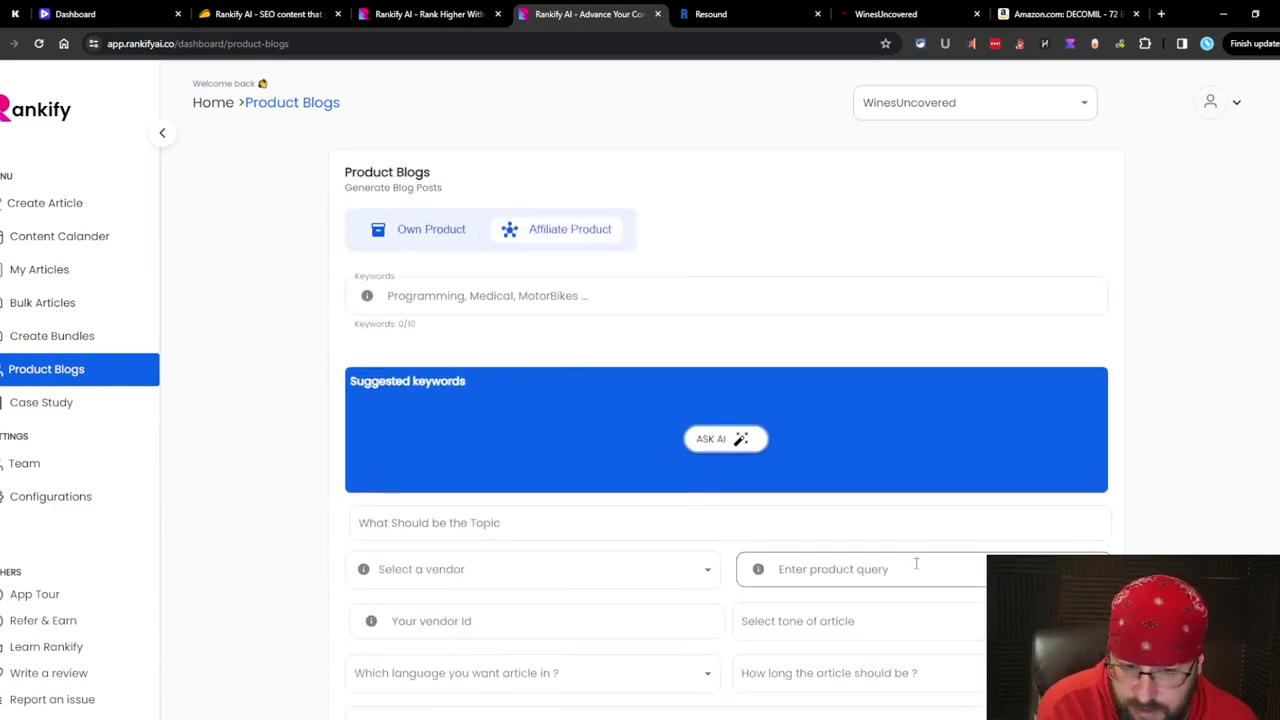
- Fill the affiliate form with vendor Amazon, the DECOMIL product address, Persuasive tone, English and Nominal (800 - 1000 Words) length, and start the keyword
left_click(709, 568)
left_click(430, 272)
scroll(691, 451, "down", 2)
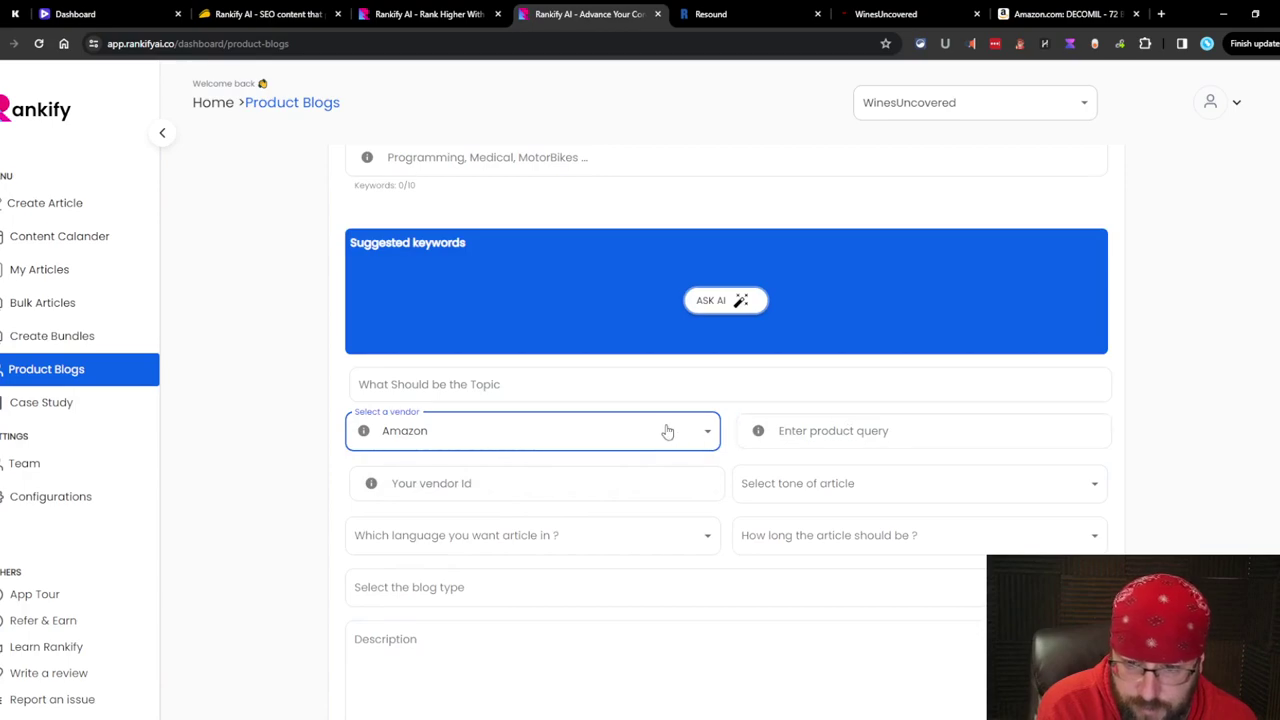
left_click(833, 431)
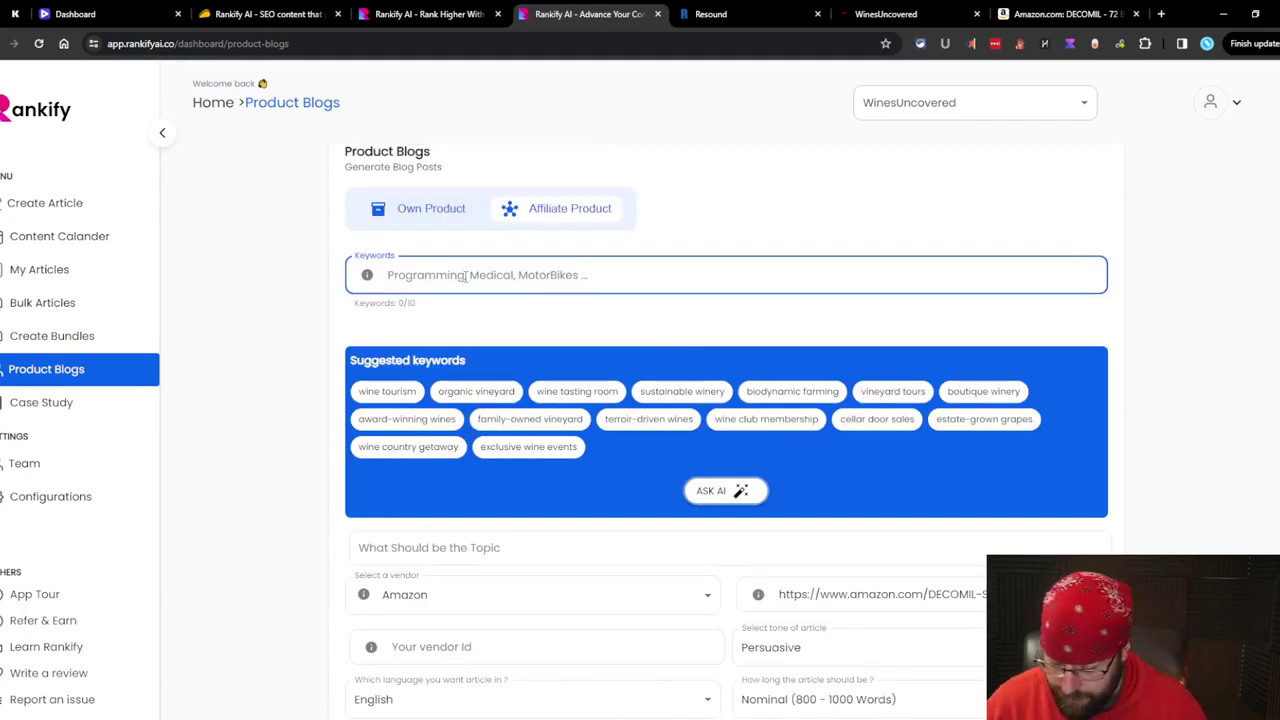
type("wi")
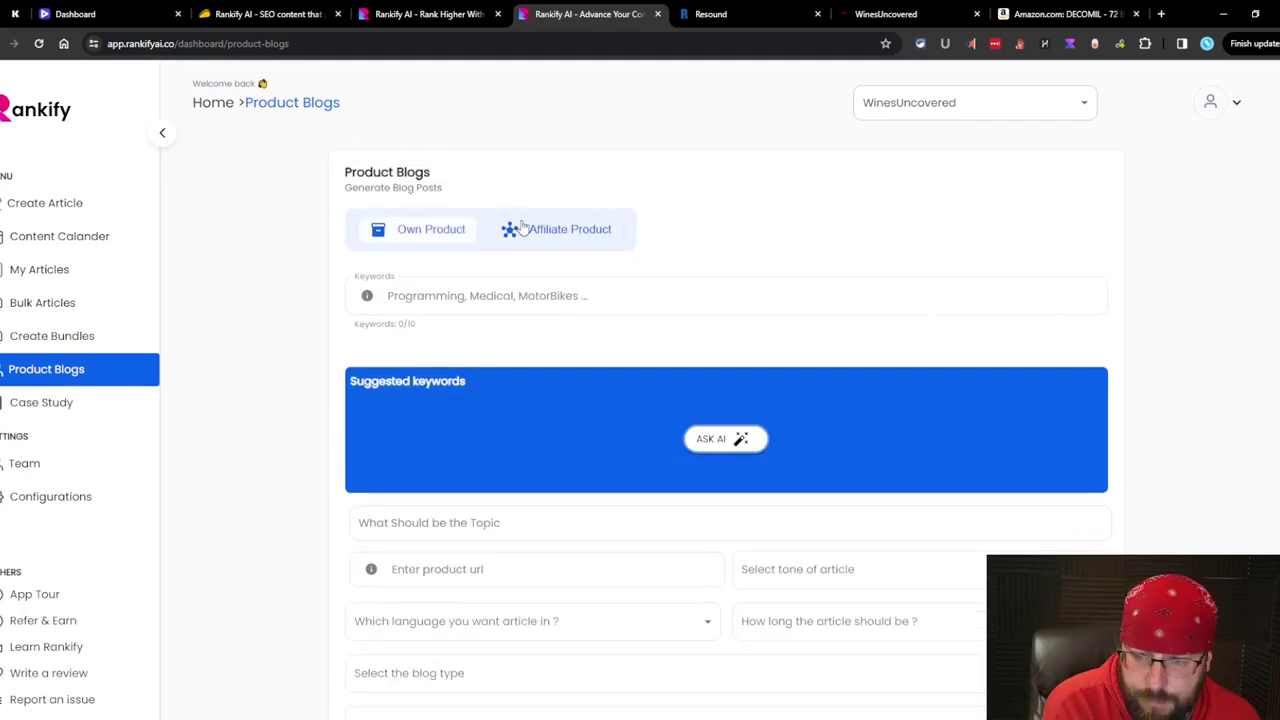
- Switch the product blog to Own Product and enter the DECOMIL Amazon address as the product URL
left_click(506, 236)
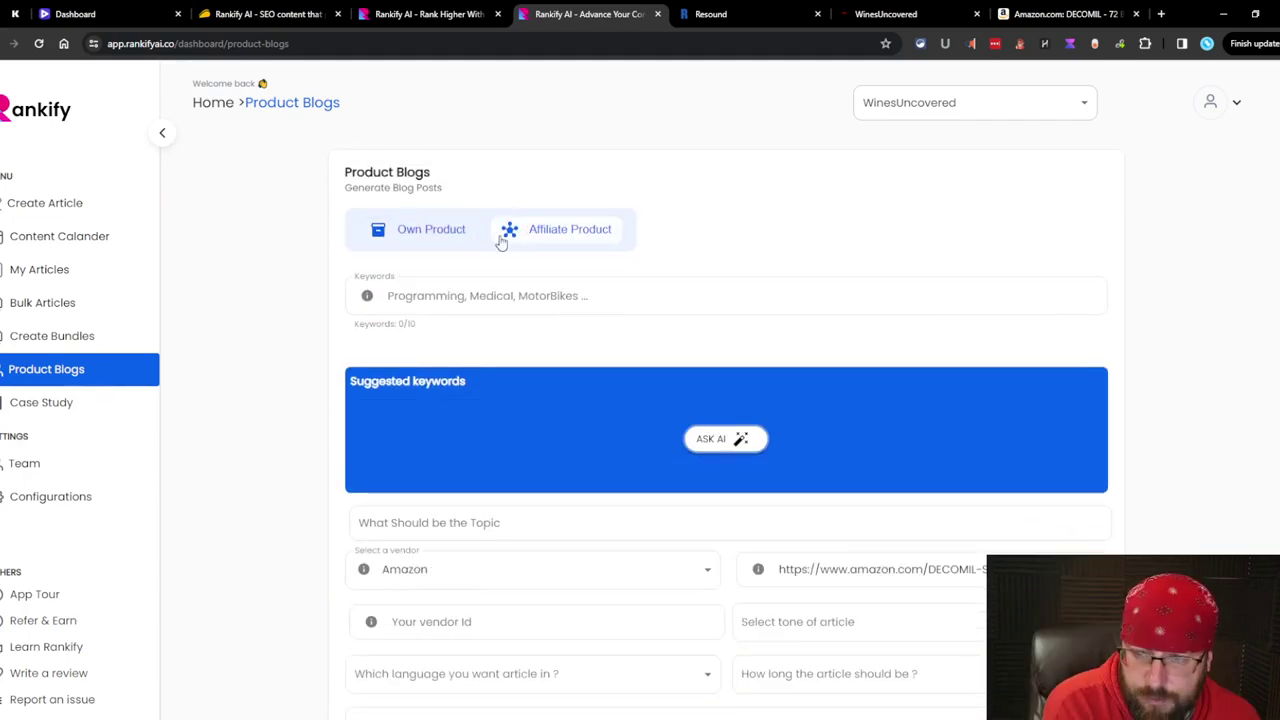
left_click(385, 230)
scroll(432, 320, "down", 3)
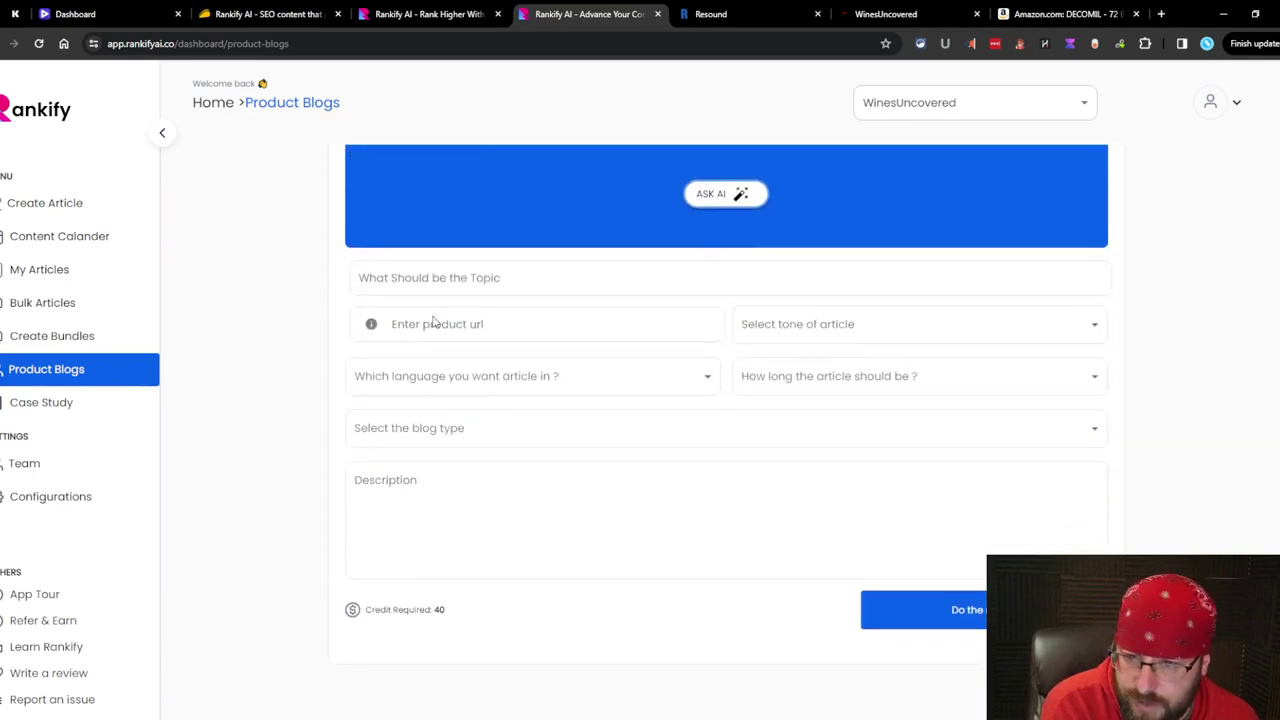
left_click(452, 318)
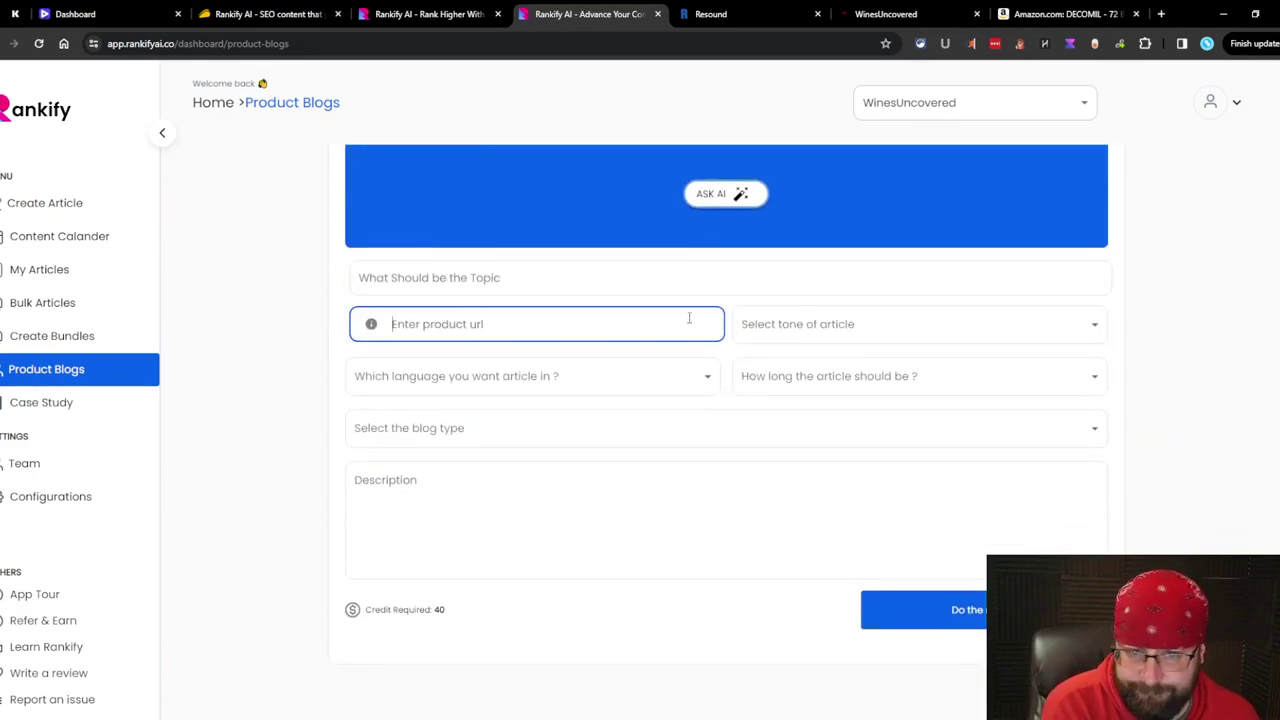
key("ctrl+v")
scroll(290, 410, "up", 2)
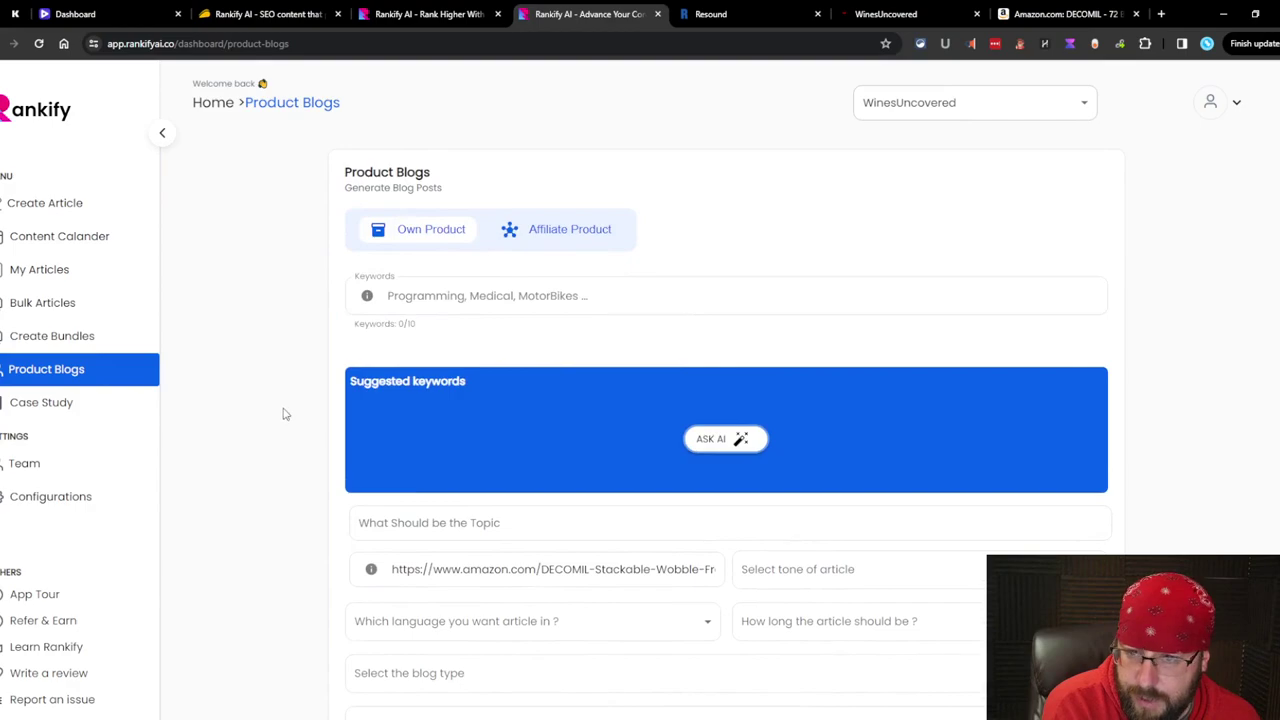
- Examine the fields of the Case Study form
left_click(50, 403)
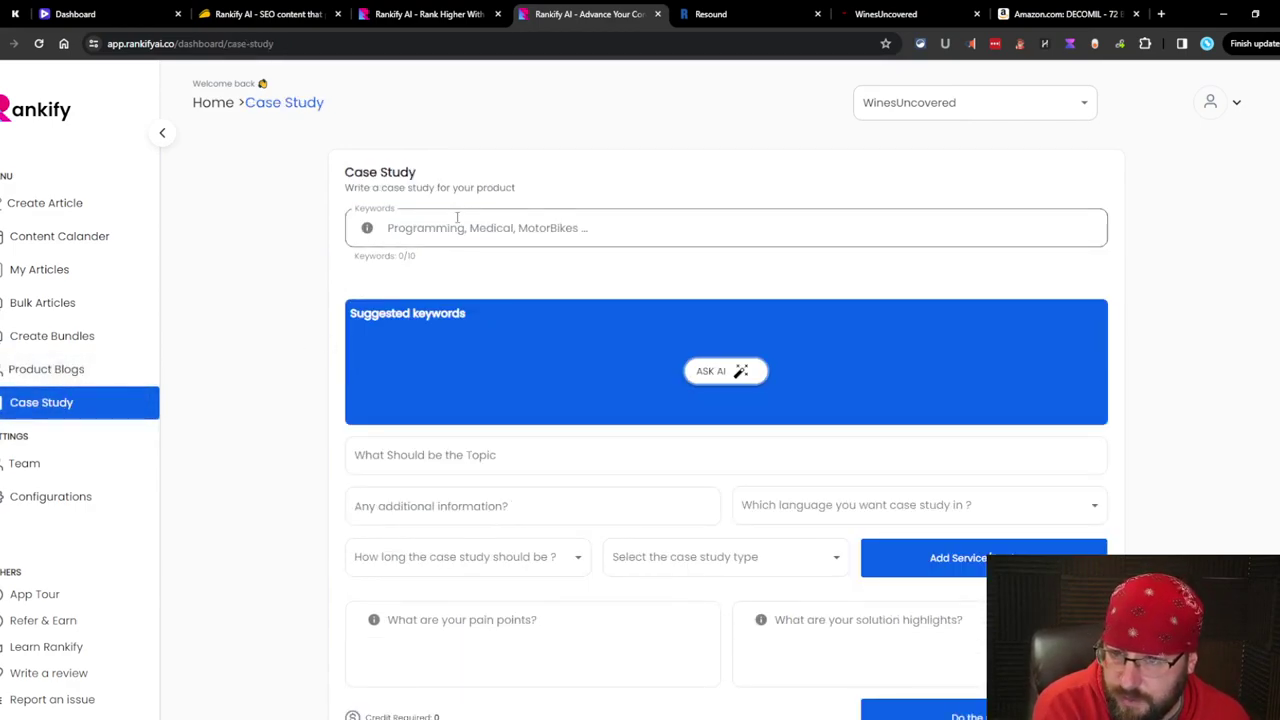
scroll(254, 360, "down", 1)
scroll(400, 475, "up", 1)
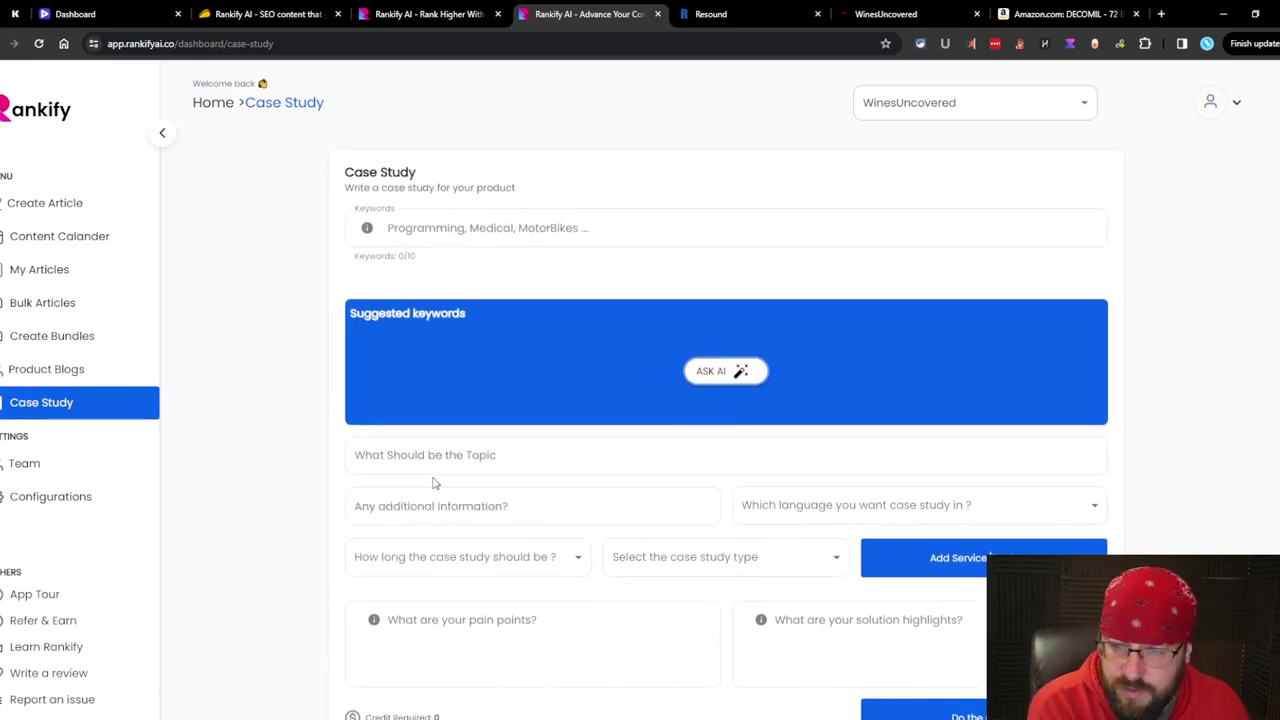
- Check the generation status of the bulk and single articles, and open the Vineyard weddings article from the Test bundle
left_click(75, 304)
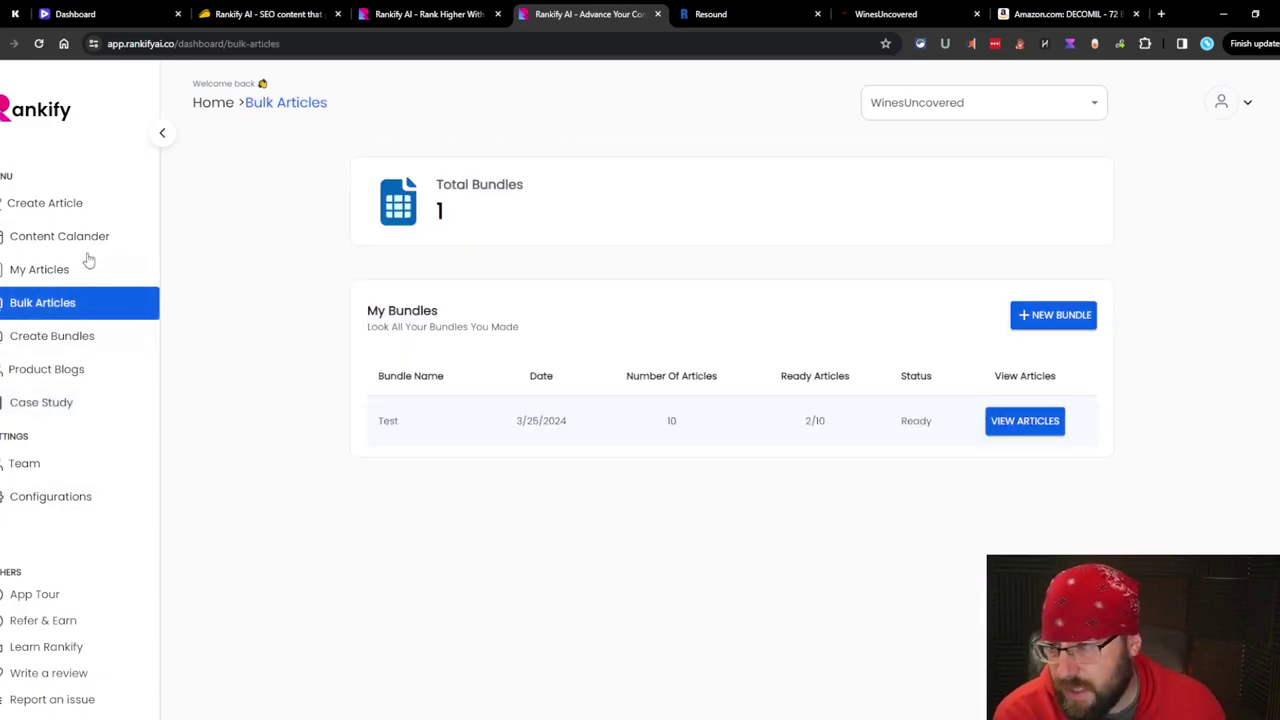
left_click(40, 269)
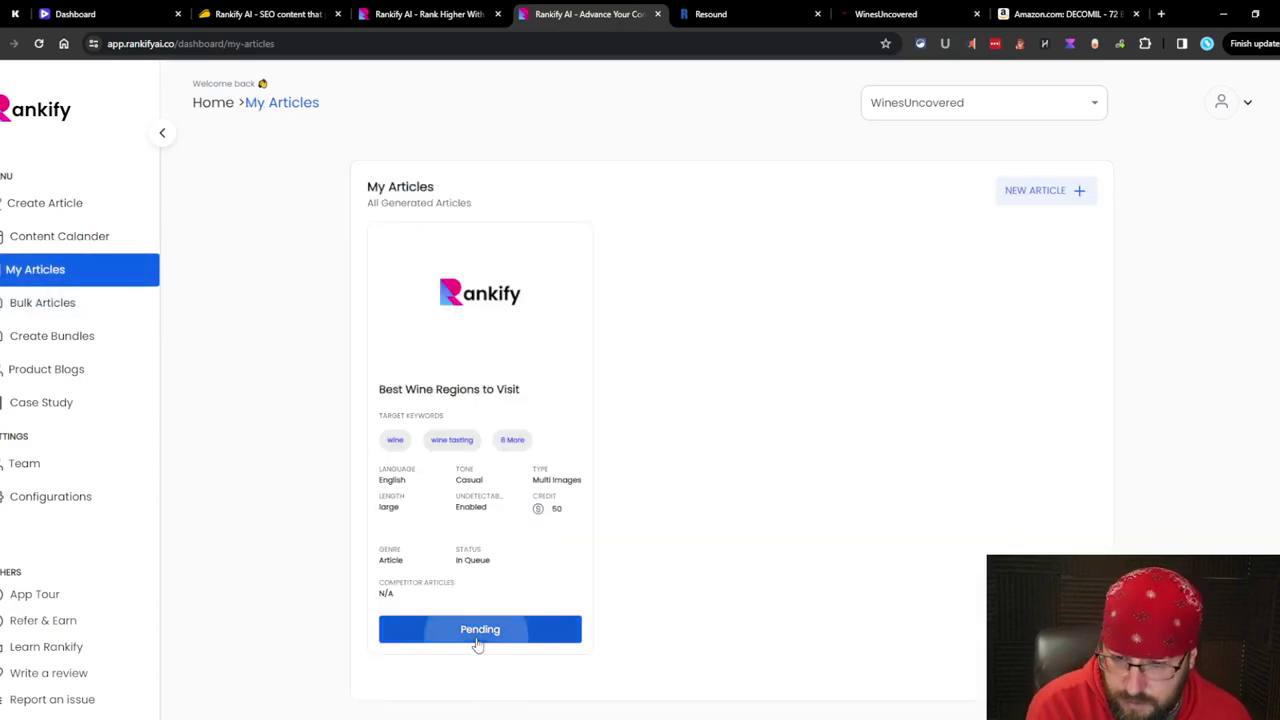
left_click(95, 302)
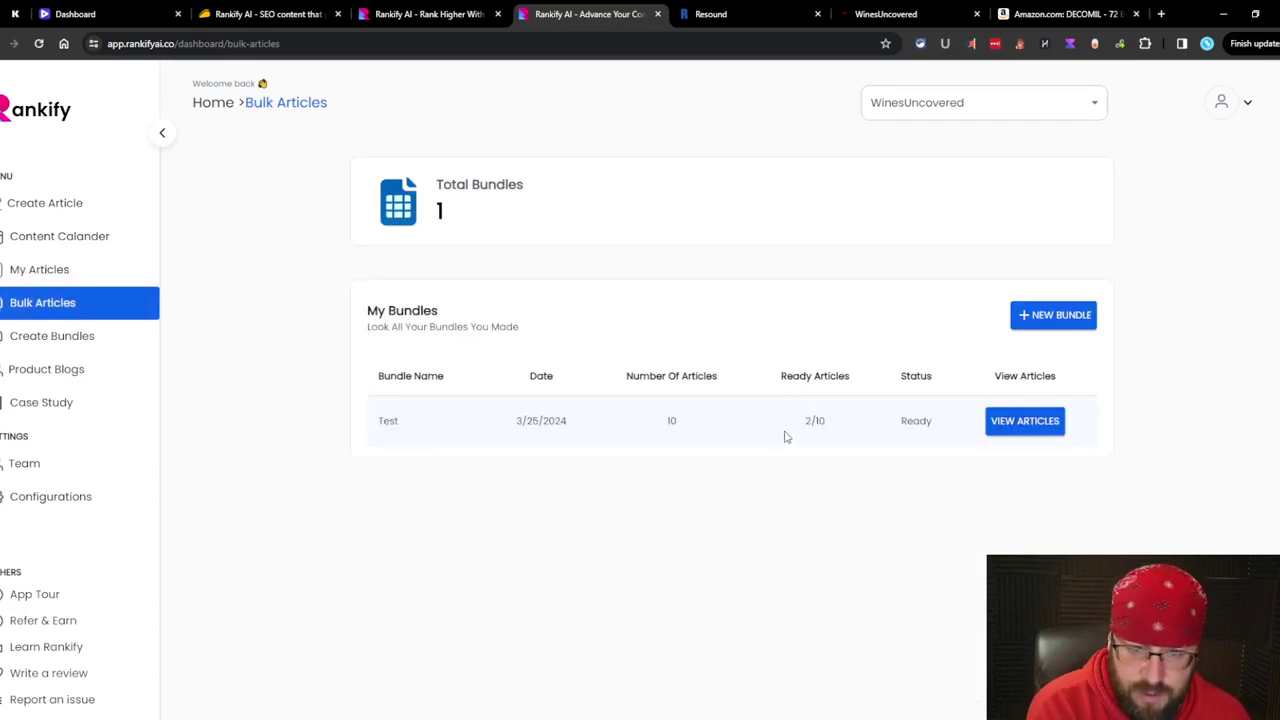
left_click(1011, 428)
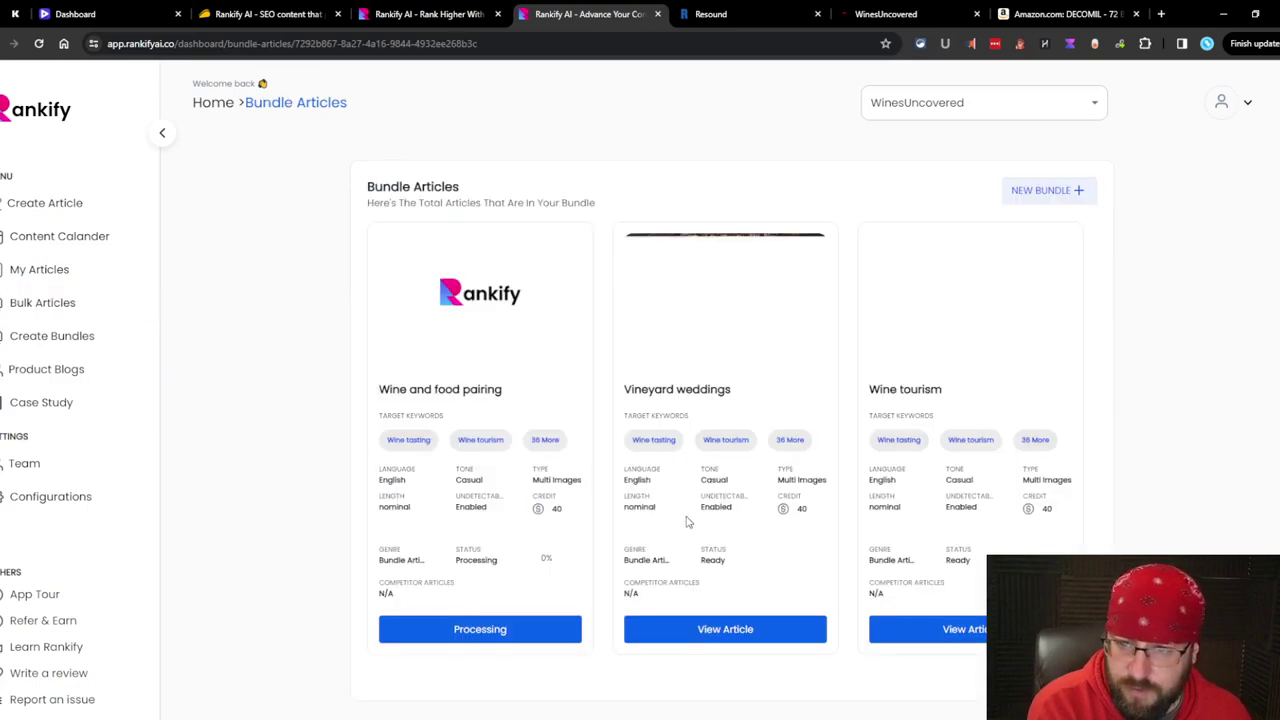
left_click(754, 632)
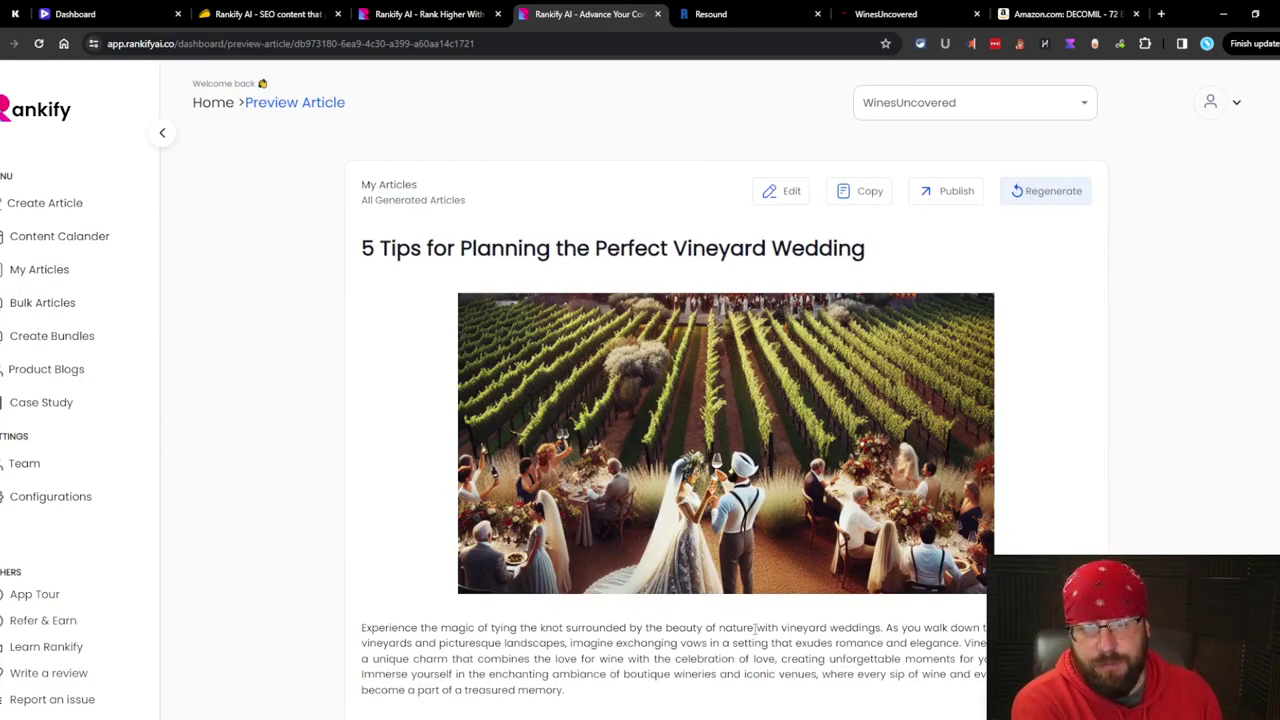
- Examine the text, headings and images of the generated article 5 Tips for Planning the Perfect Vineyard Wedding
scroll(614, 460, "down", 2)
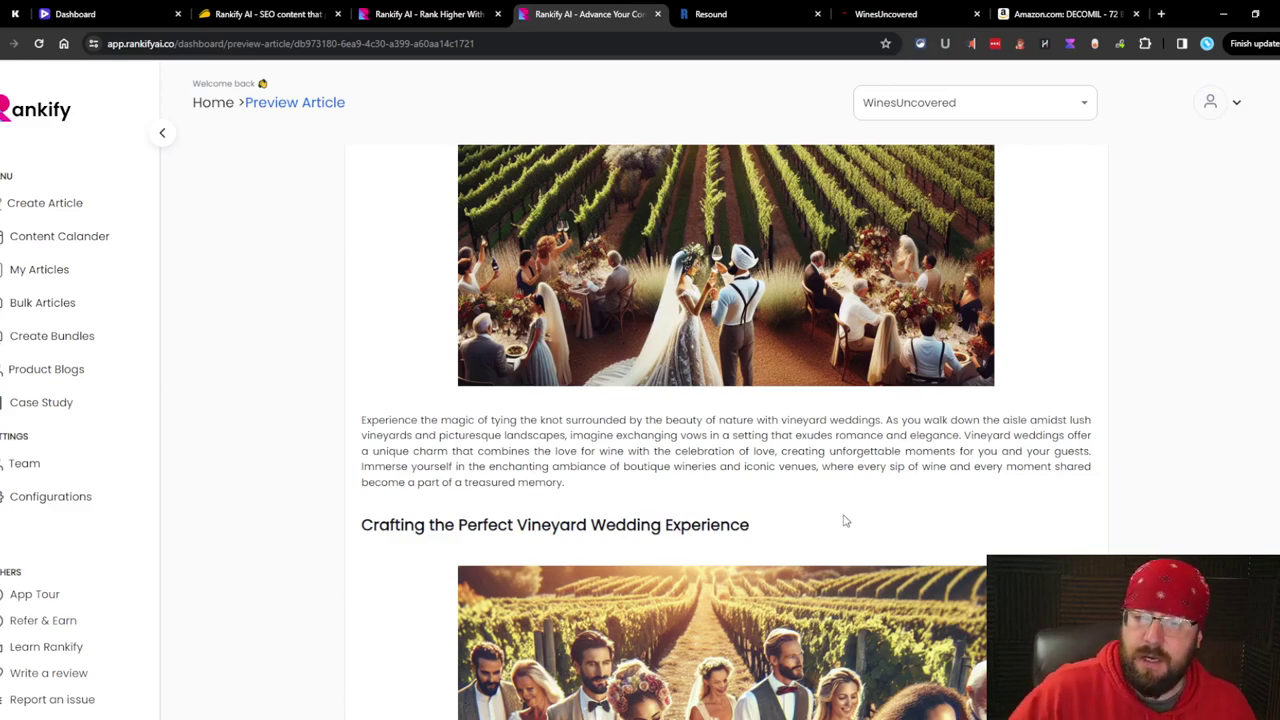
scroll(840, 515, "down", 5)
scroll(830, 510, "up", 5)
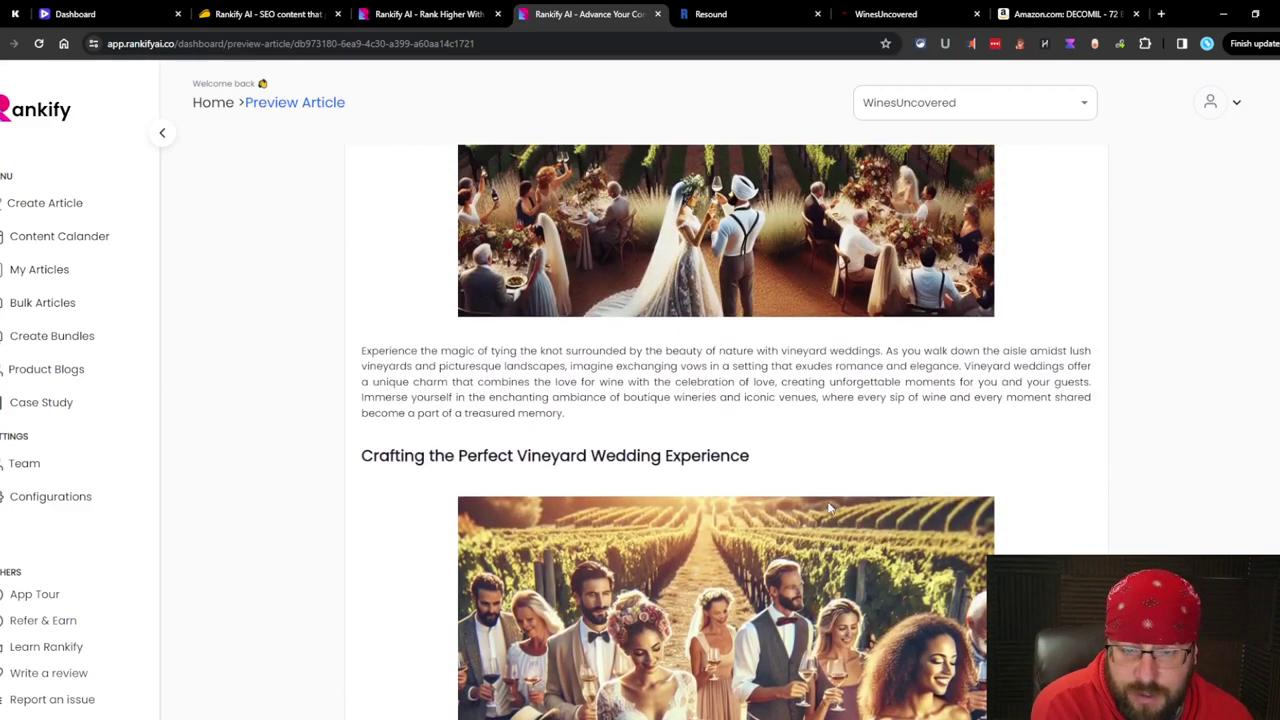
scroll(828, 508, "up", 3)
scroll(828, 508, "down", 12)
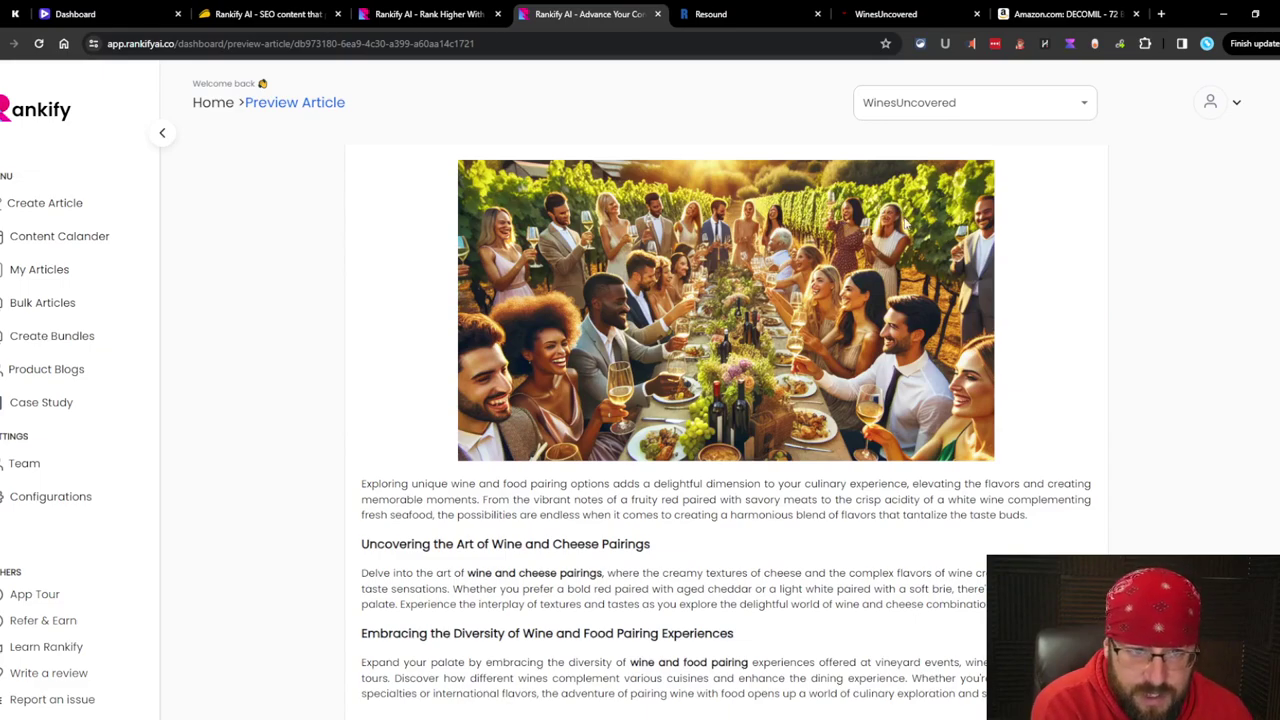
scroll(945, 242, "down", 7)
scroll(945, 242, "up", 5)
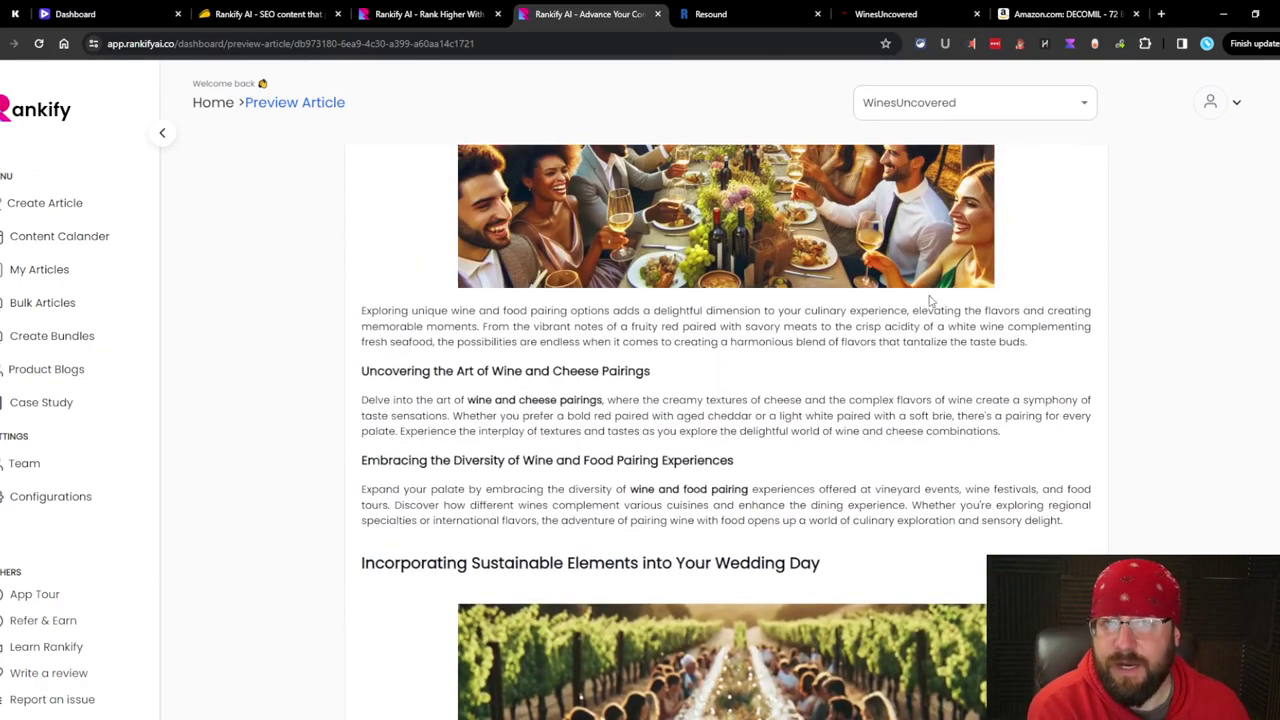
scroll(899, 285, "down", 5)
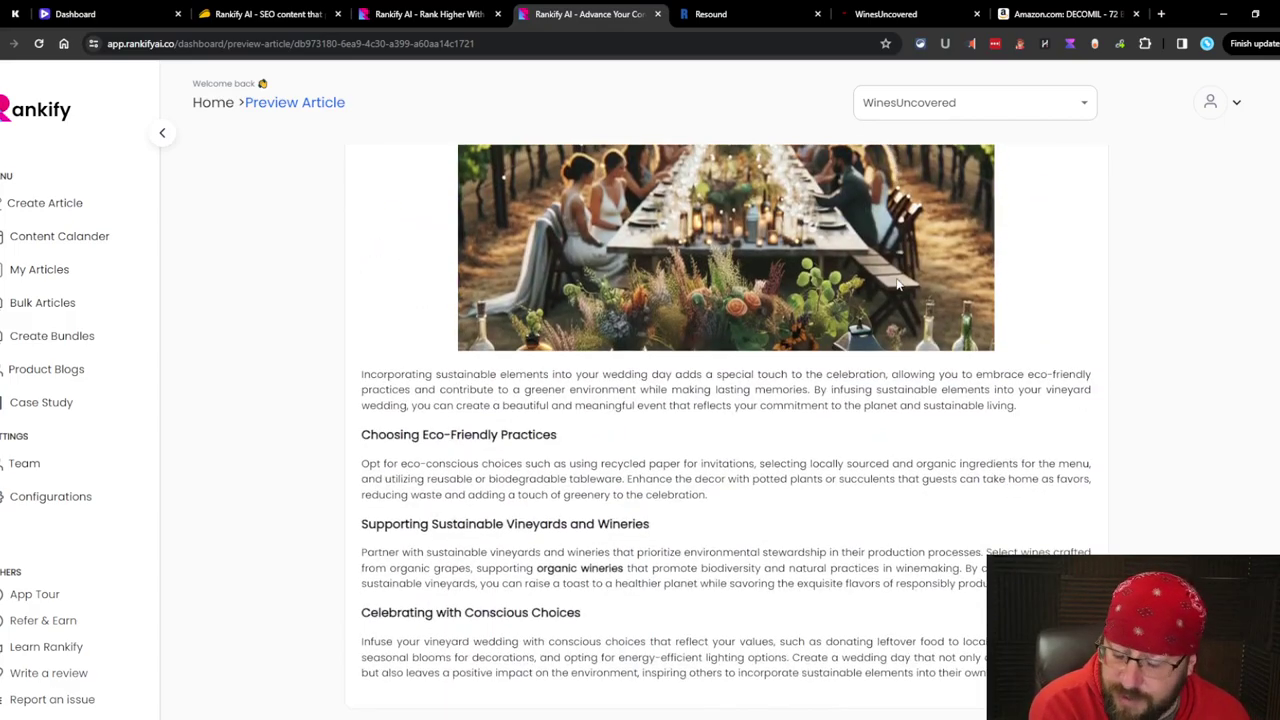
scroll(940, 547, "up", 15)
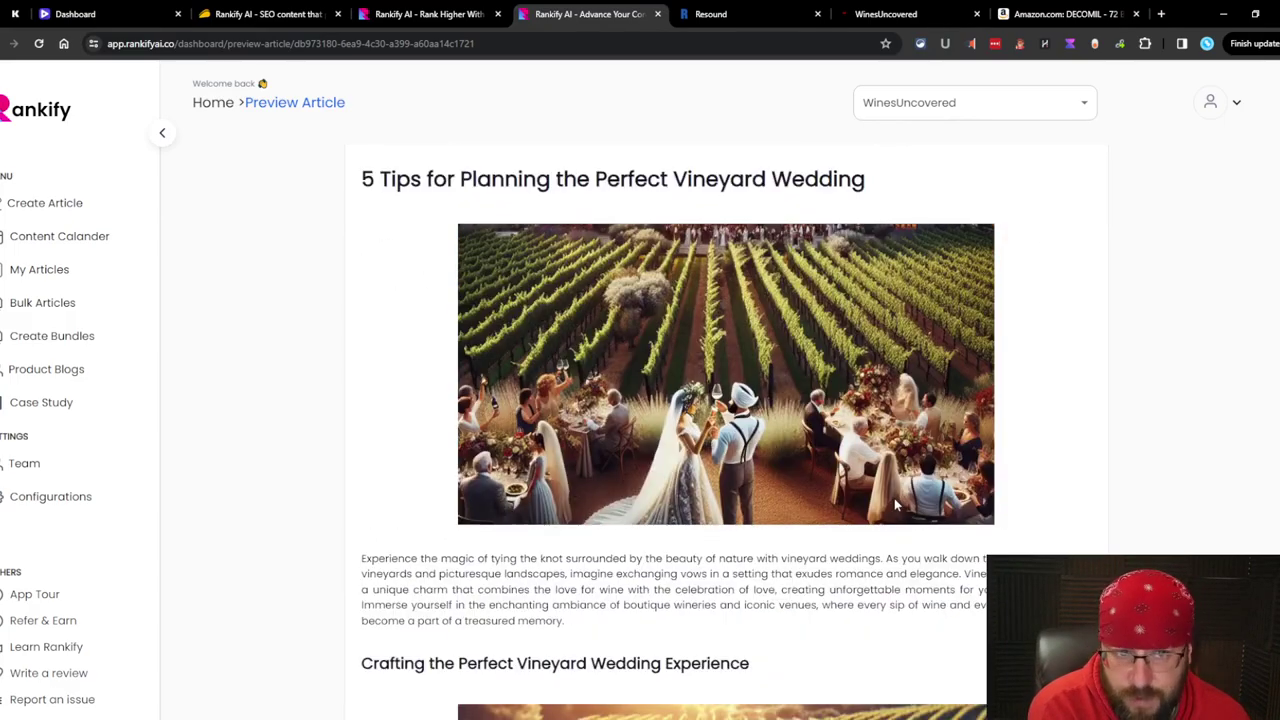
scroll(898, 490, "down", 5)
scroll(898, 490, "down", 5)
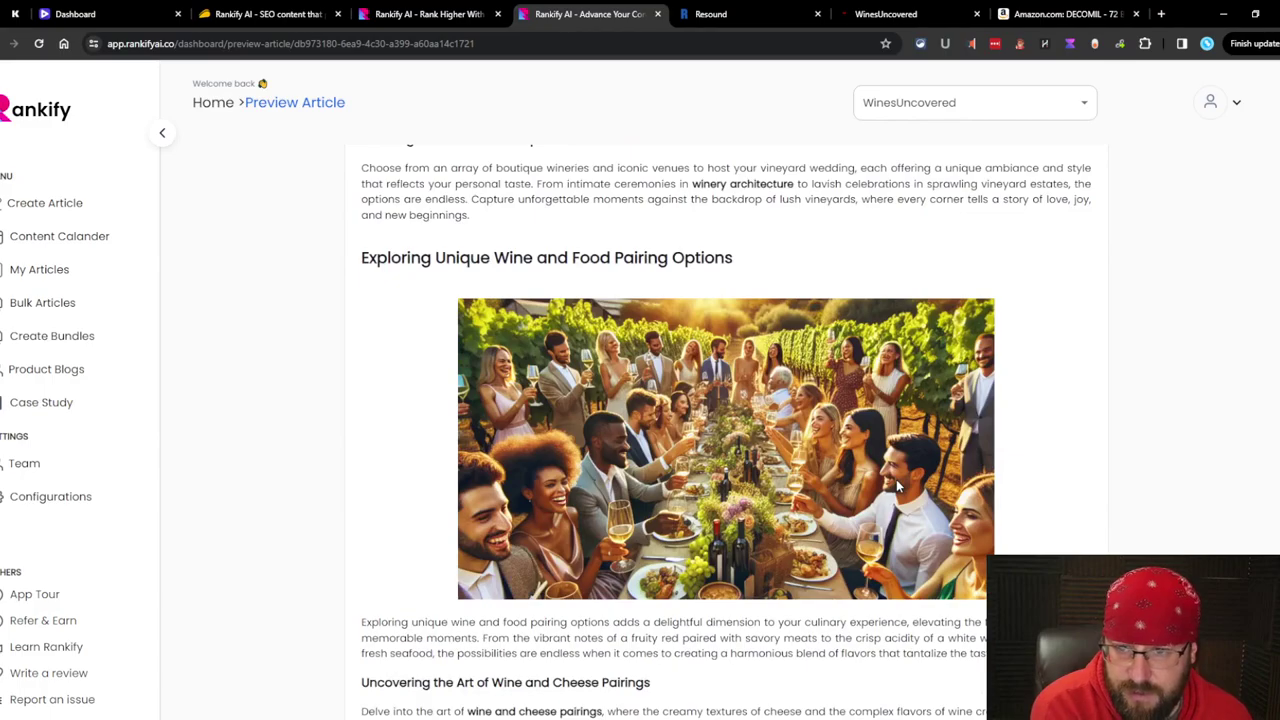
scroll(897, 485, "down", 5)
scroll(860, 500, "up", 15)
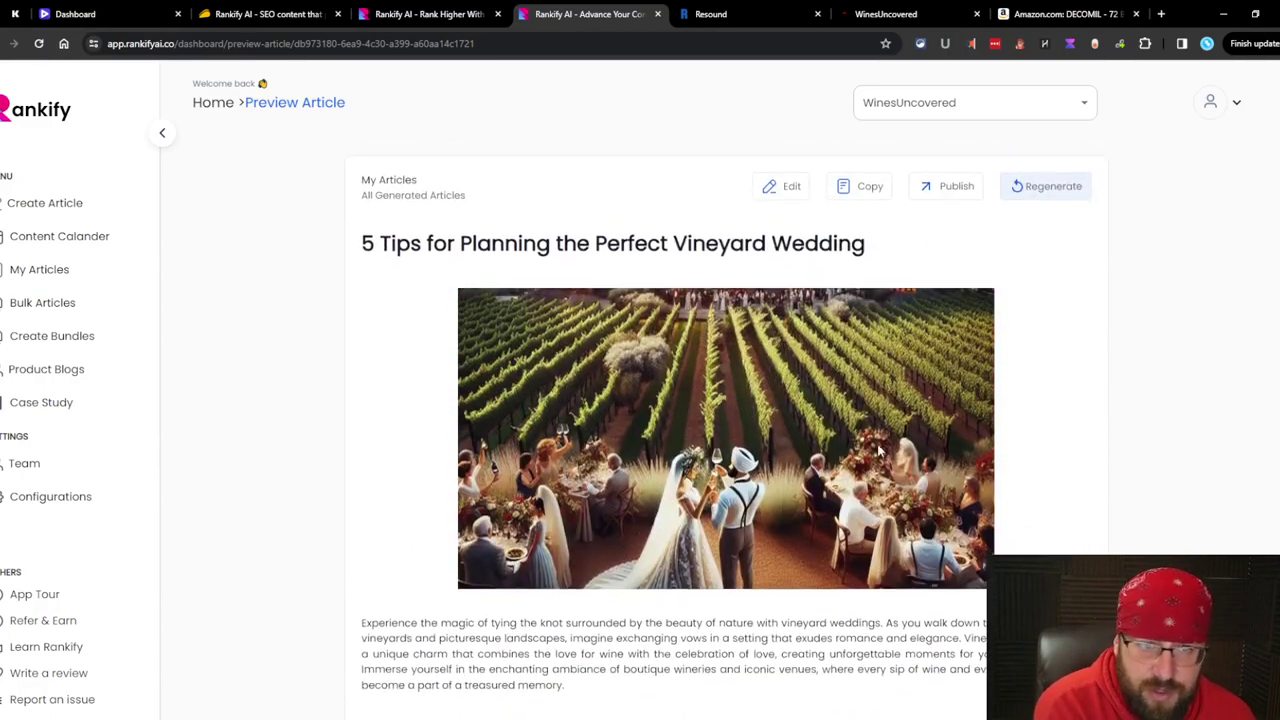
- Open the vineyard wedding article for editing and examine its separate sections, formatting options and section deletion controls
left_click(164, 133)
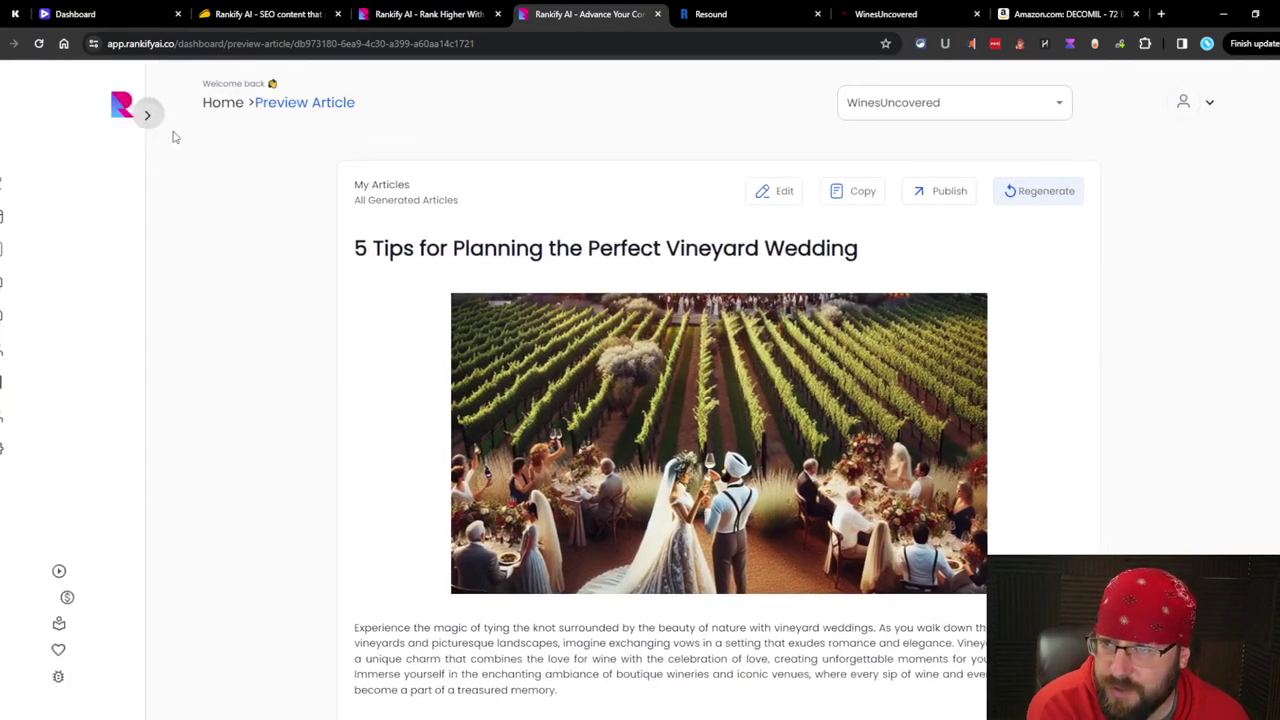
left_click(21, 115)
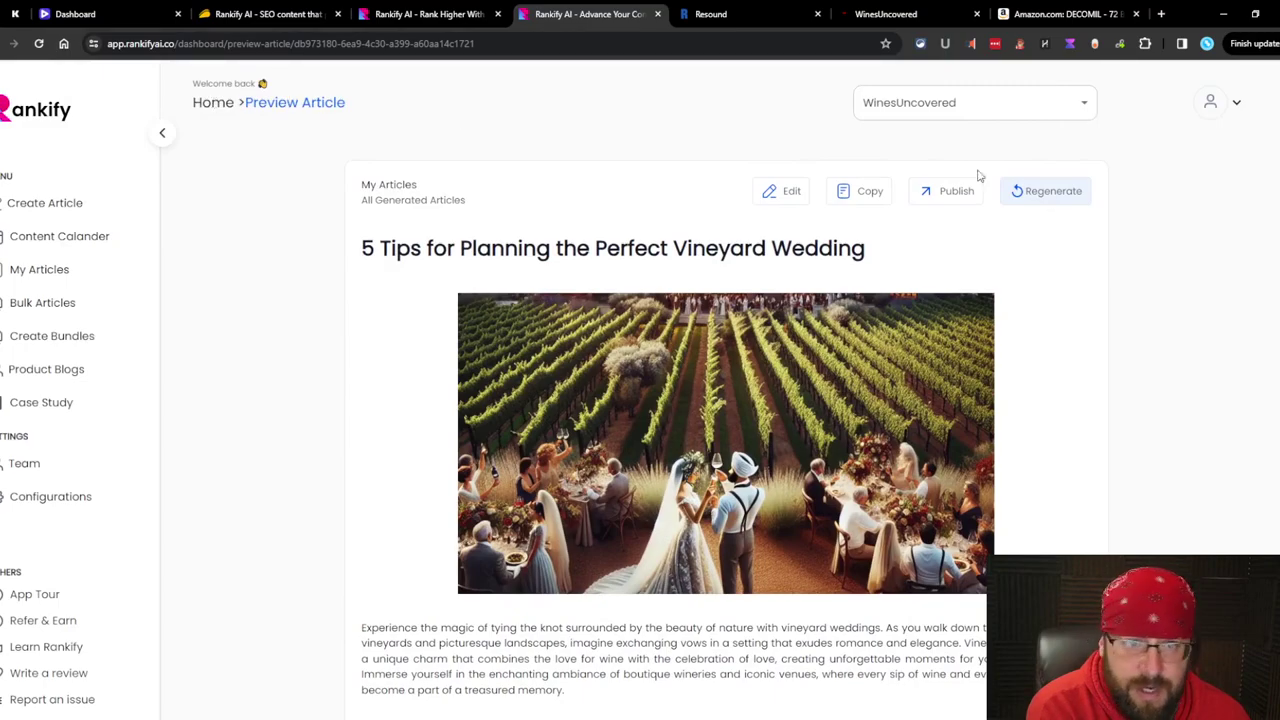
left_click(782, 195)
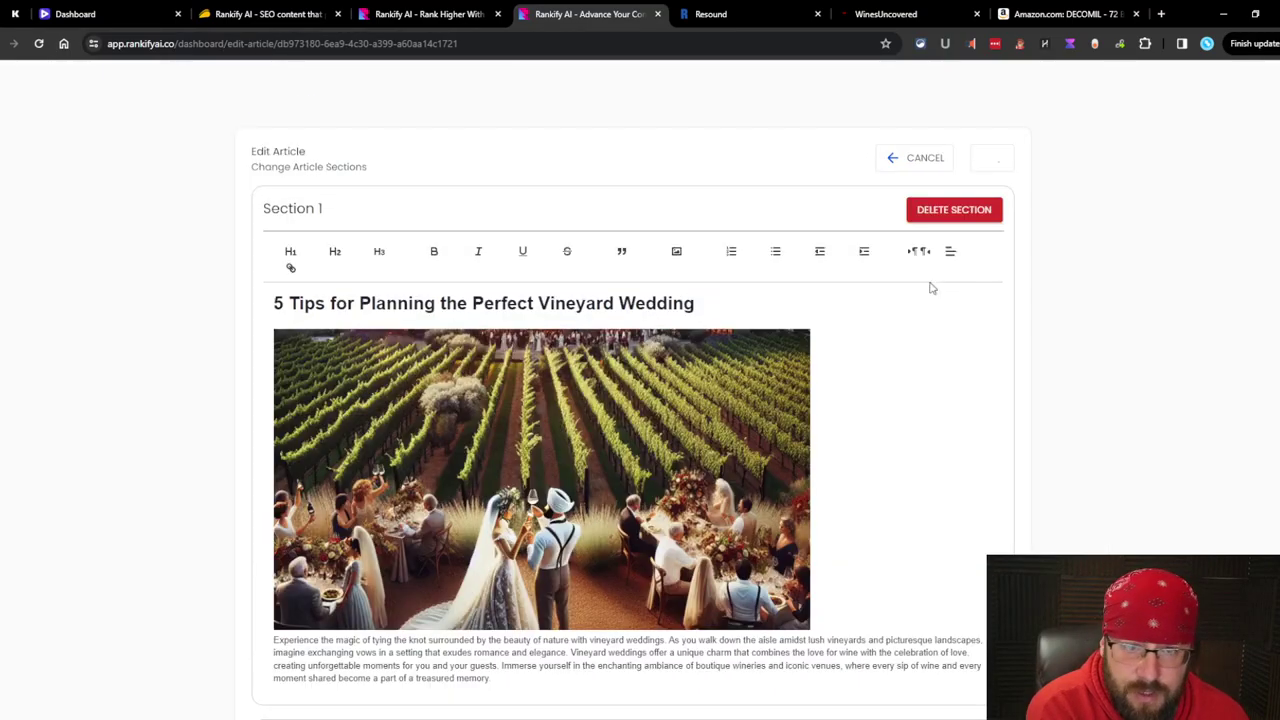
scroll(790, 283, "down", 15)
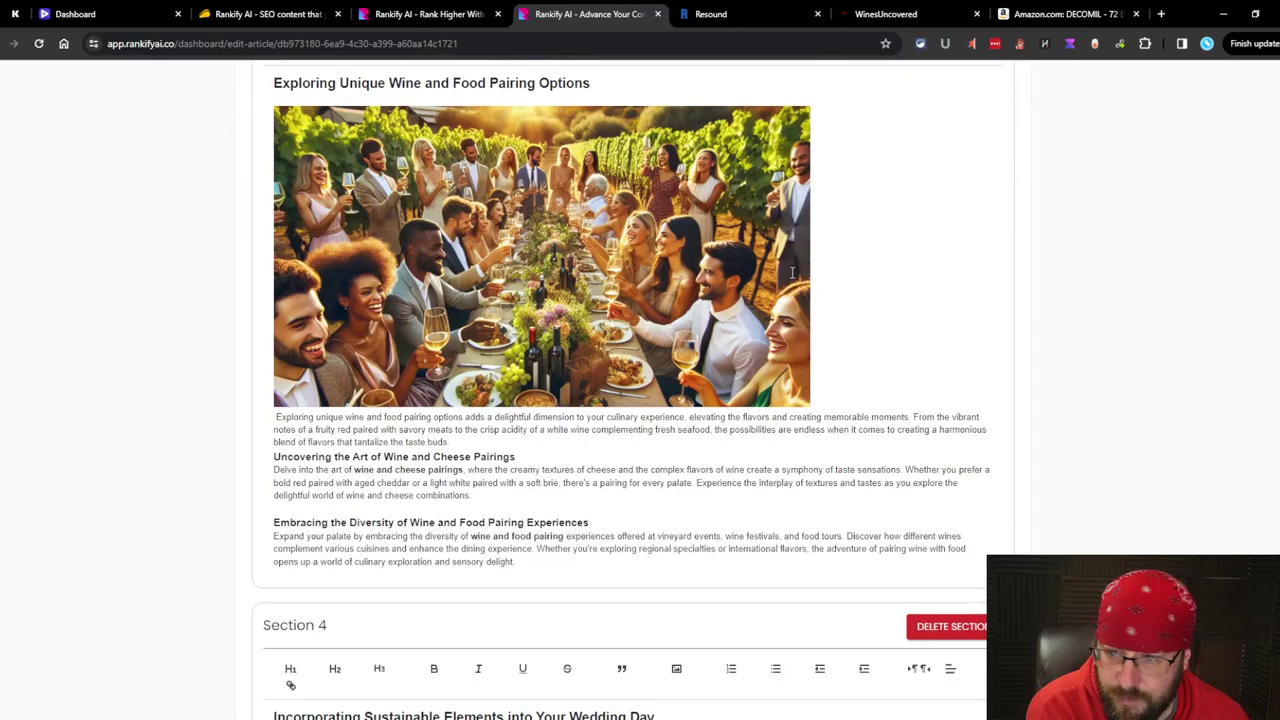
scroll(830, 310, "up", 2)
scroll(908, 329, "up", 1)
scroll(940, 295, "down", 4)
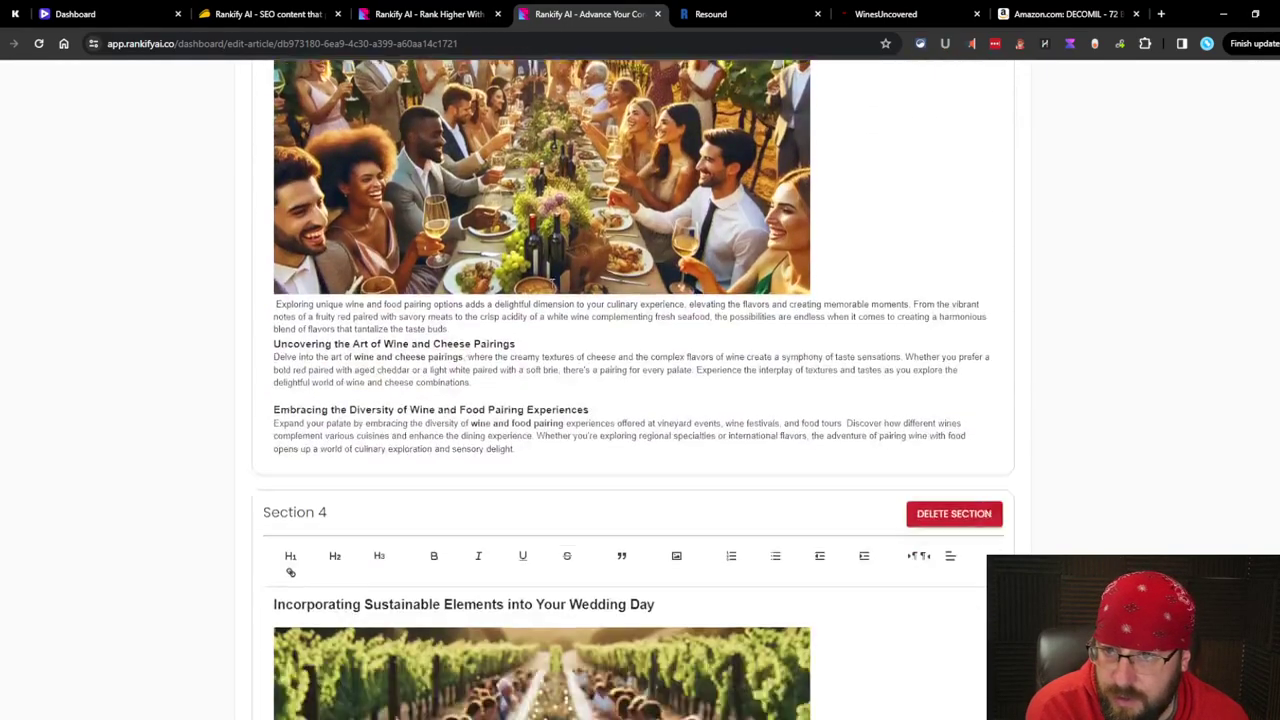
scroll(733, 327, "down", 1)
scroll(791, 364, "up", 4)
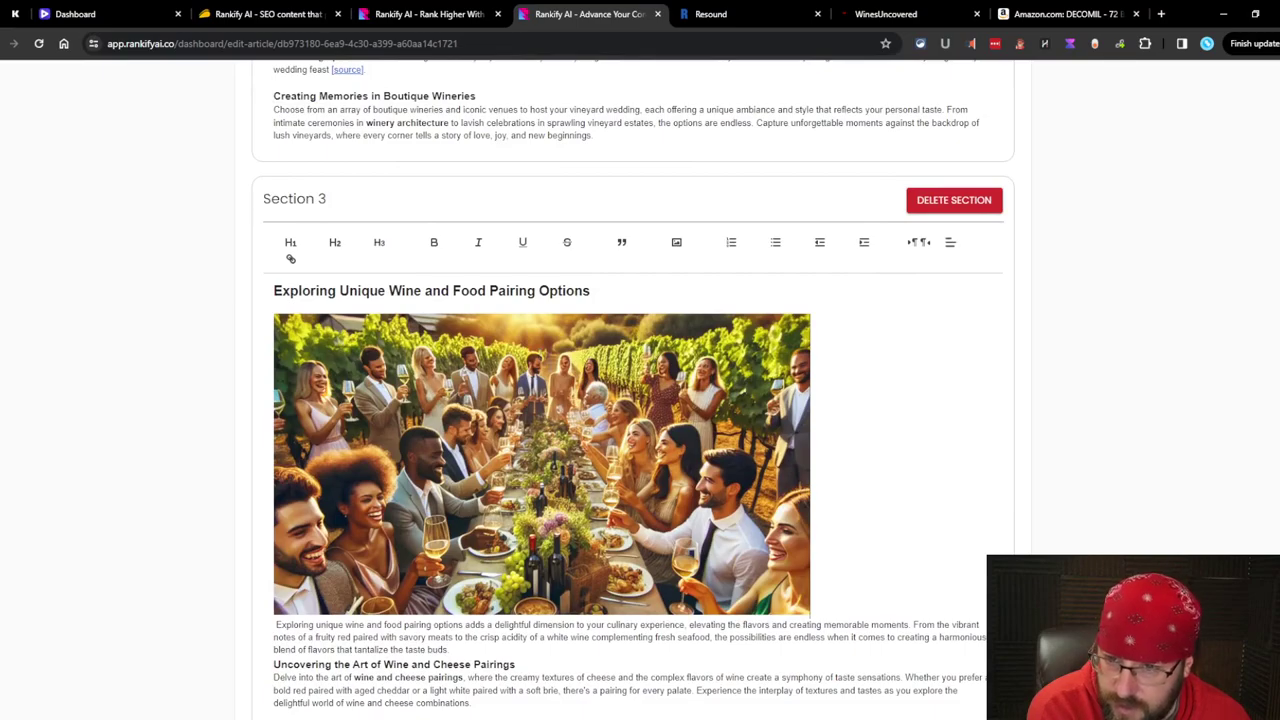
scroll(623, 169, "down", 1)
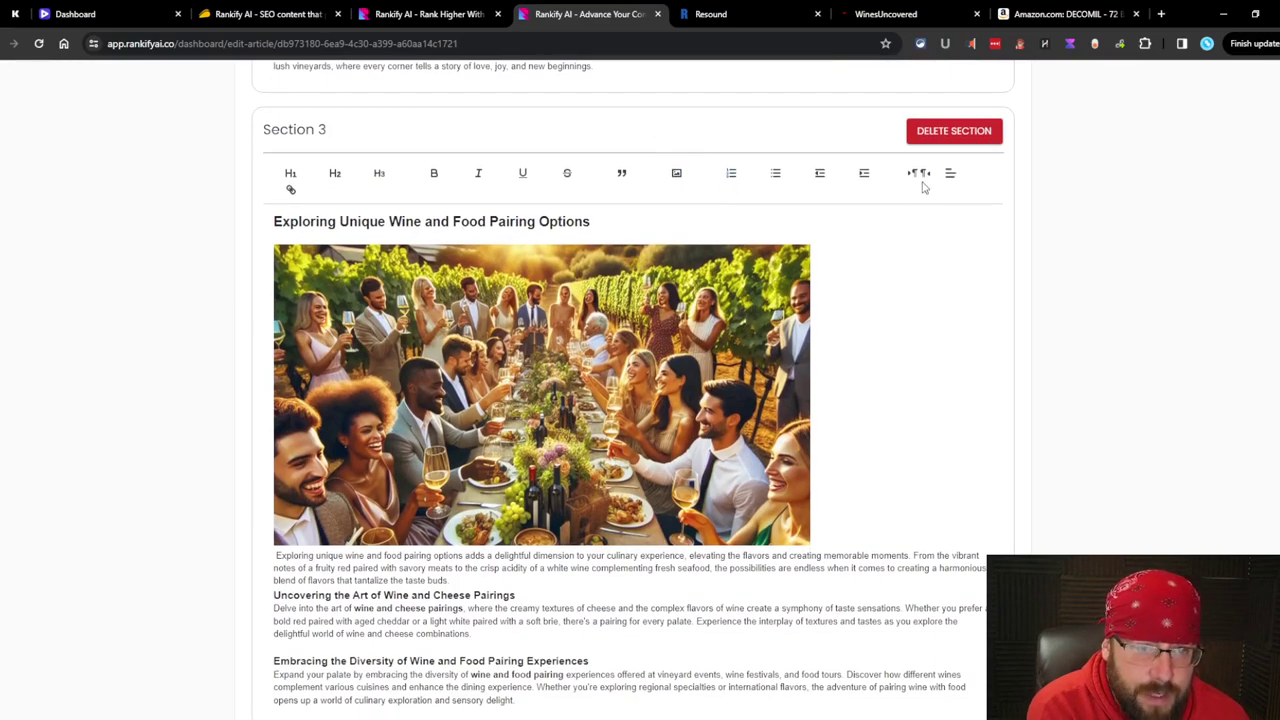
scroll(930, 180, "down", 7)
scroll(943, 186, "up", 5)
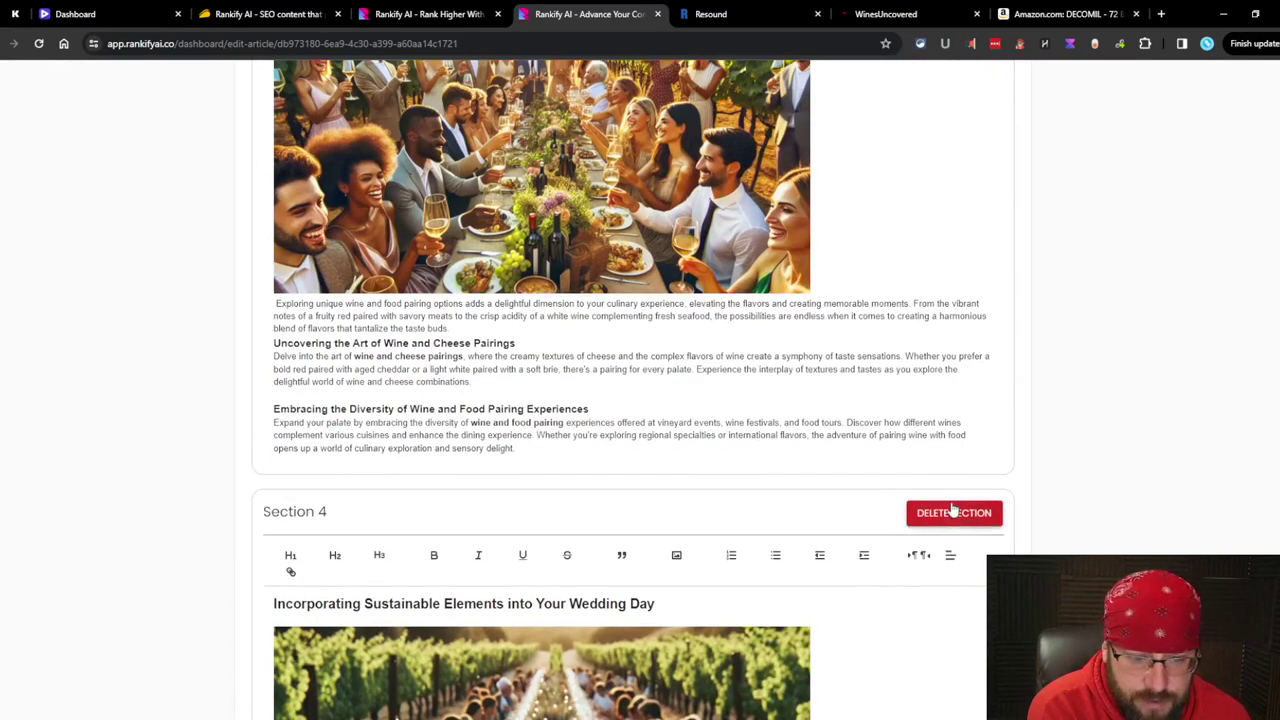
scroll(915, 403, "down", 5)
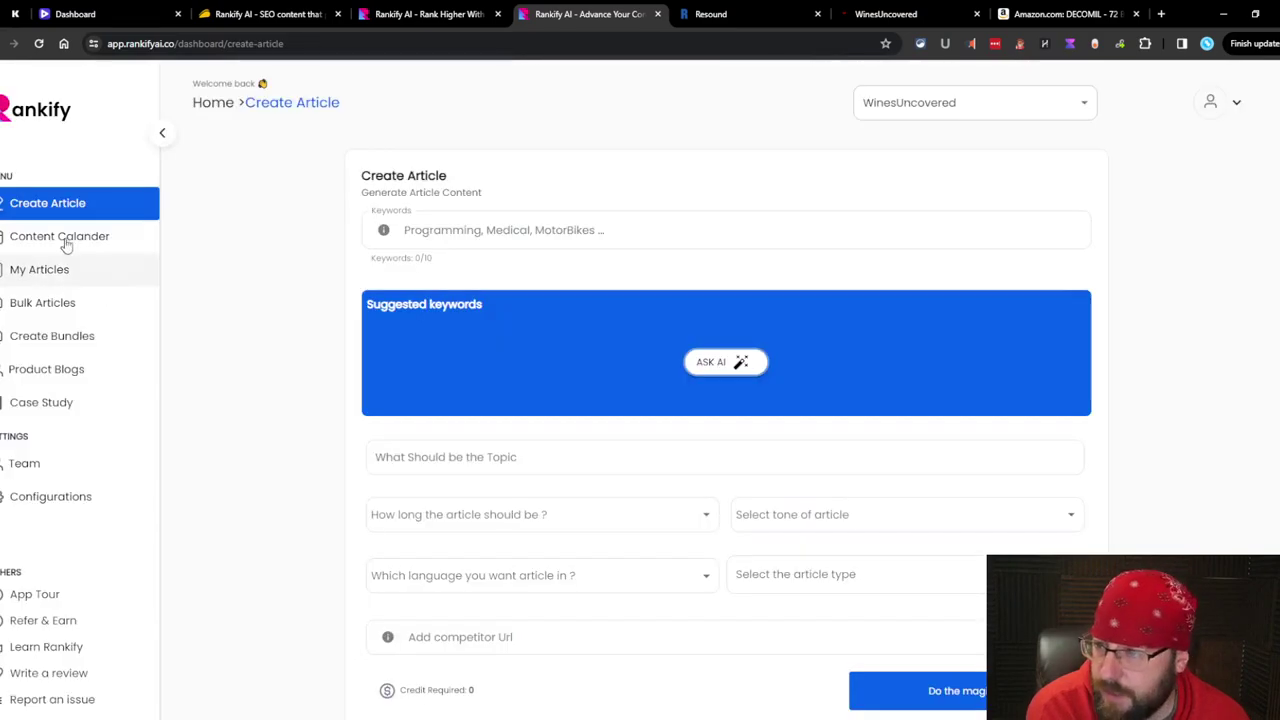
- Open the Wine and food pairing article from the Test bundle in the bulk articles
left_click(45, 269)
left_click(42, 302)
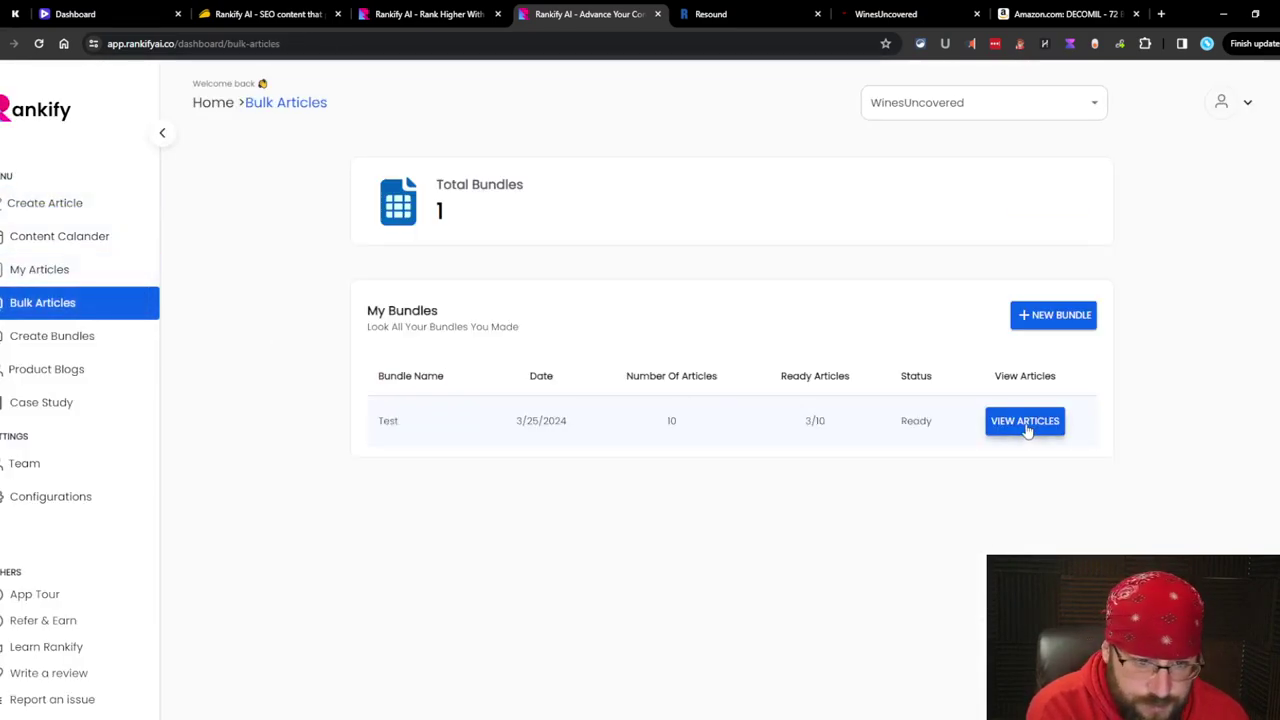
left_click(1025, 421)
scroll(790, 520, "down", 2)
left_click(719, 421)
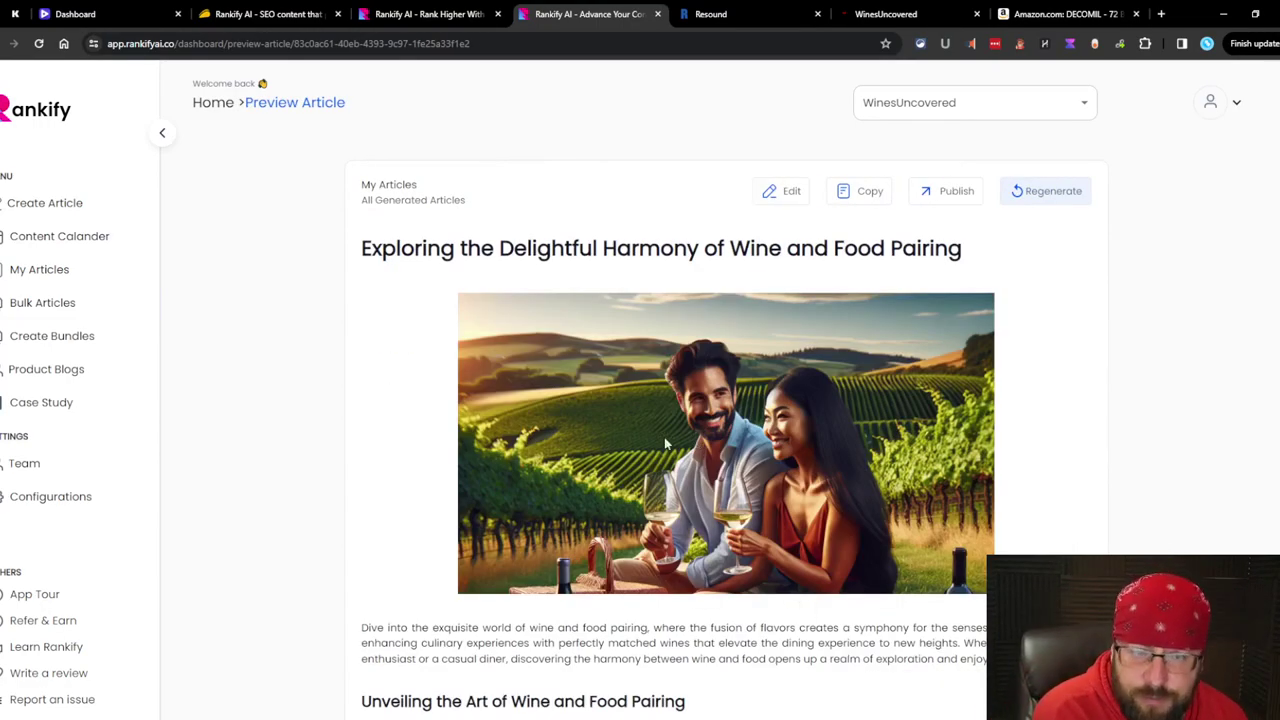
- Examine the text and images of the wine and food pairing article, and test its boutique wineries link
scroll(665, 443, "down", 10)
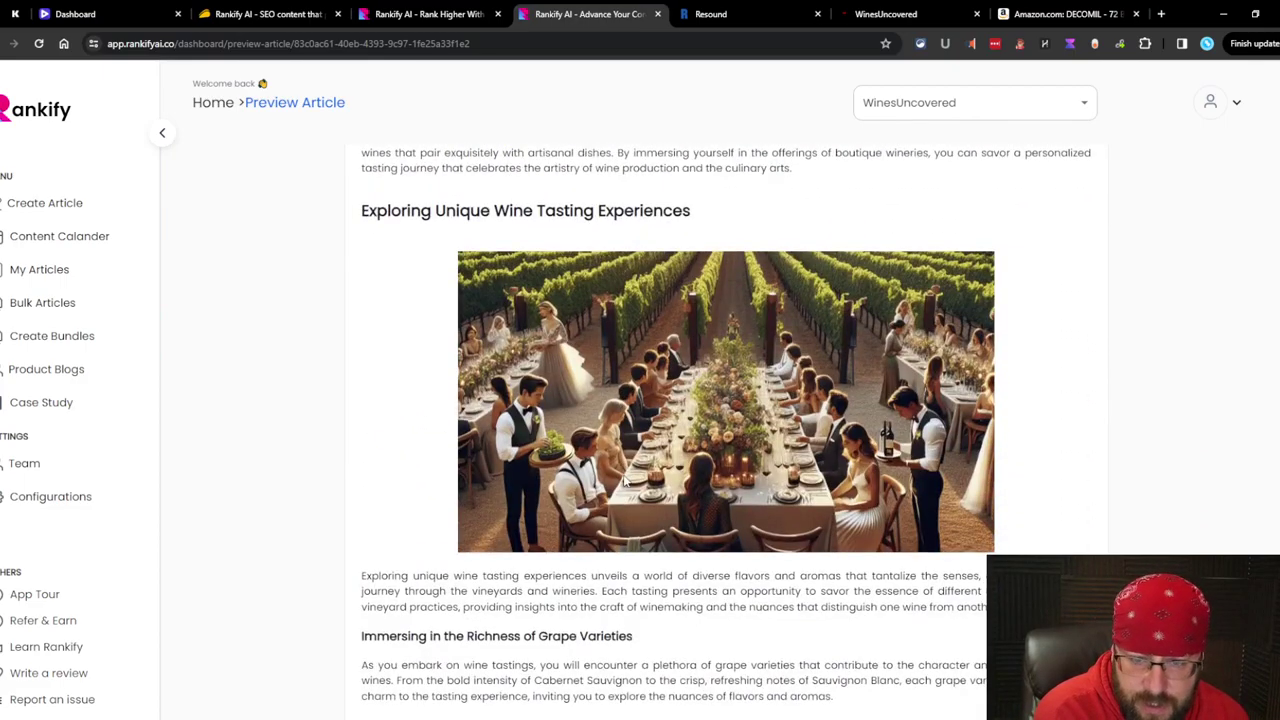
scroll(630, 470, "down", 4)
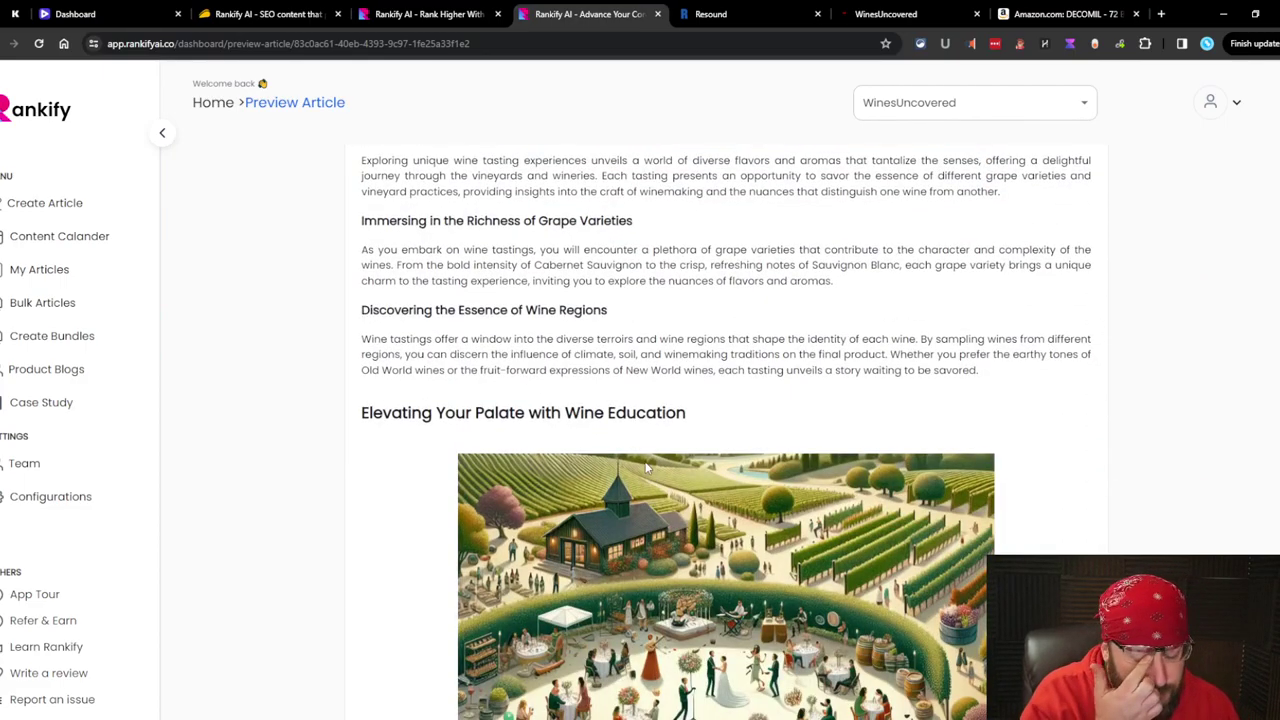
scroll(628, 450, "down", 3)
scroll(629, 446, "up", 2)
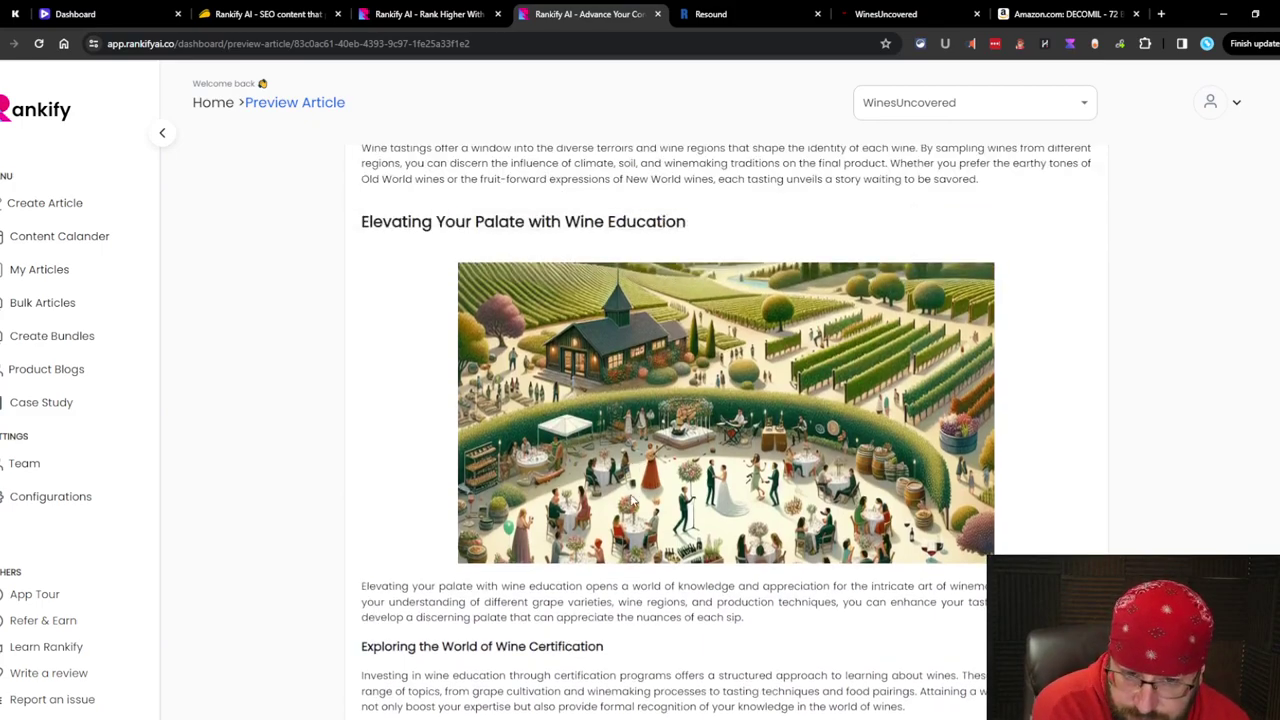
scroll(617, 481, "down", 2)
scroll(617, 481, "up", 15)
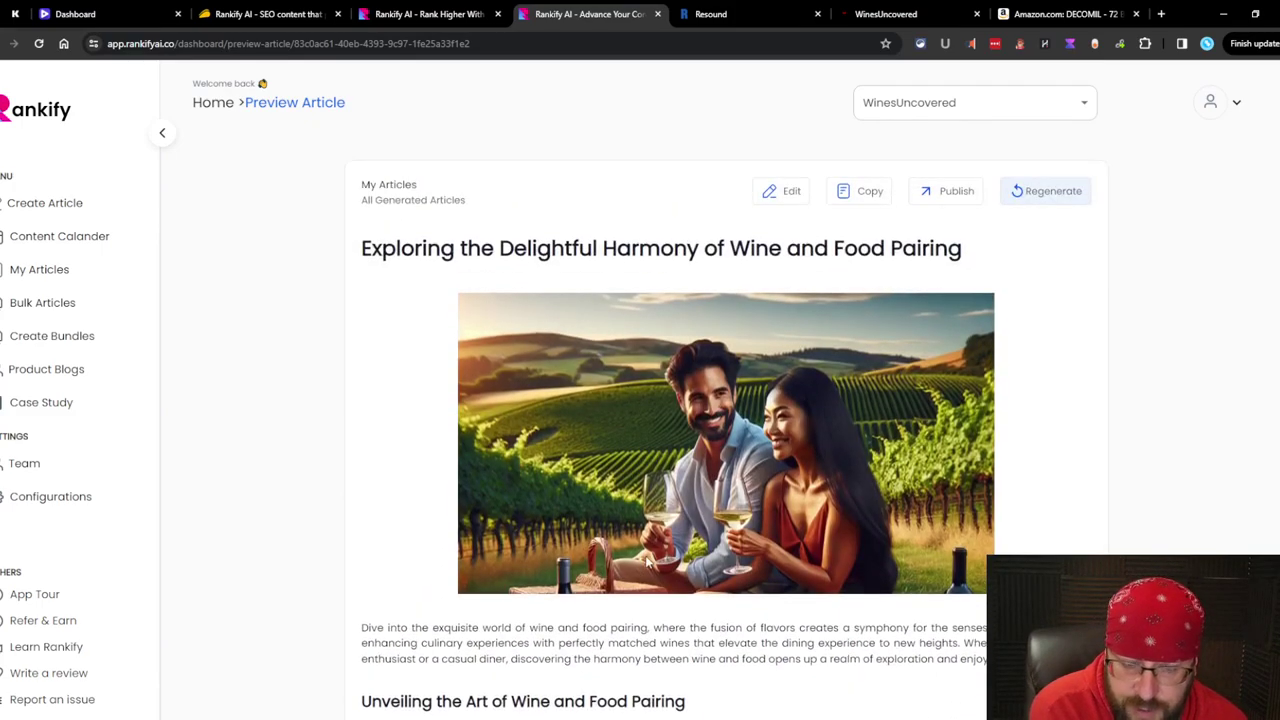
scroll(607, 540, "down", 8)
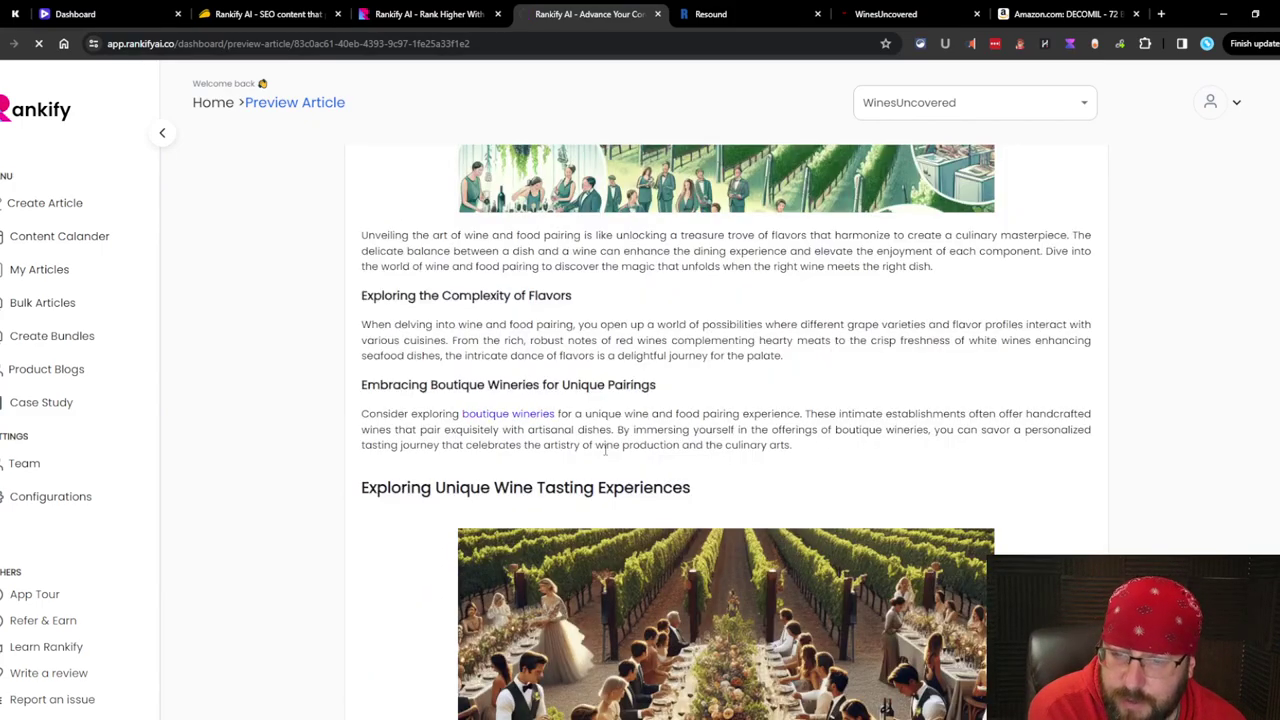
left_click(505, 413)
key("alt+Left")
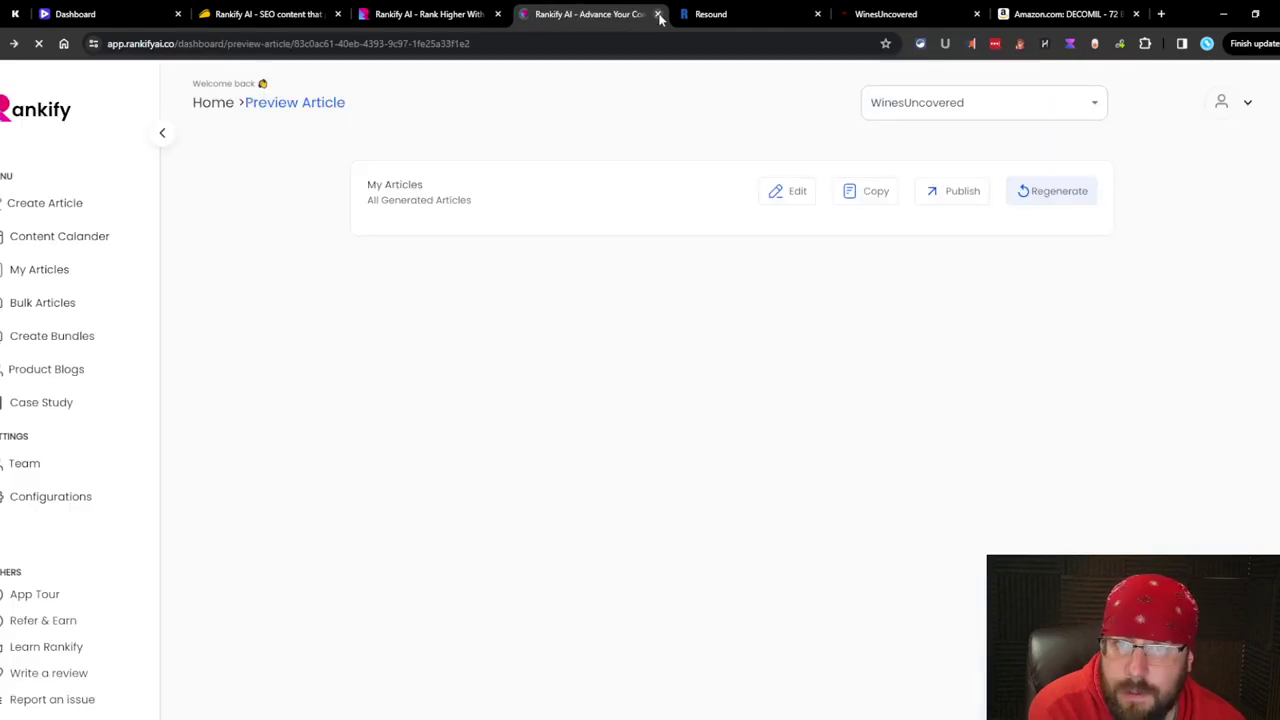
- Return to the Test bundle's articles, check their generation status, and view the Wine tourism article
left_click(45, 300)
left_click(1024, 421)
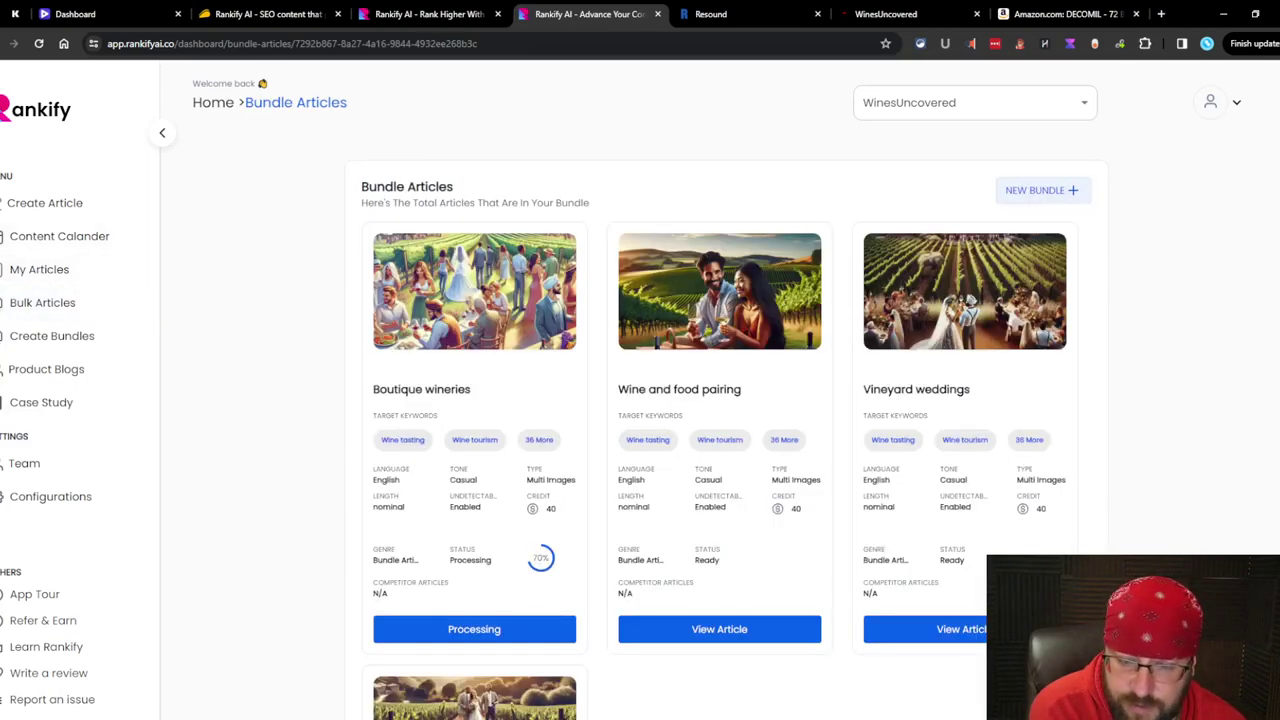
scroll(505, 500, "down", 1)
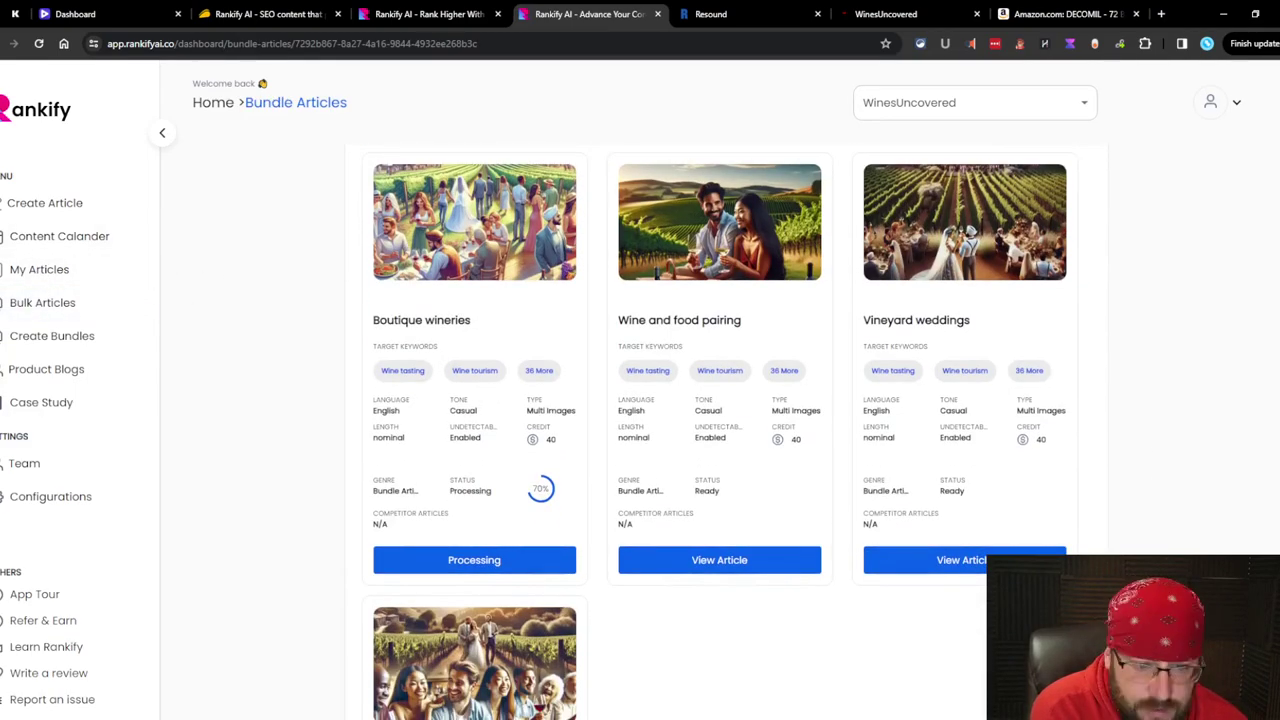
scroll(462, 620, "down", 3)
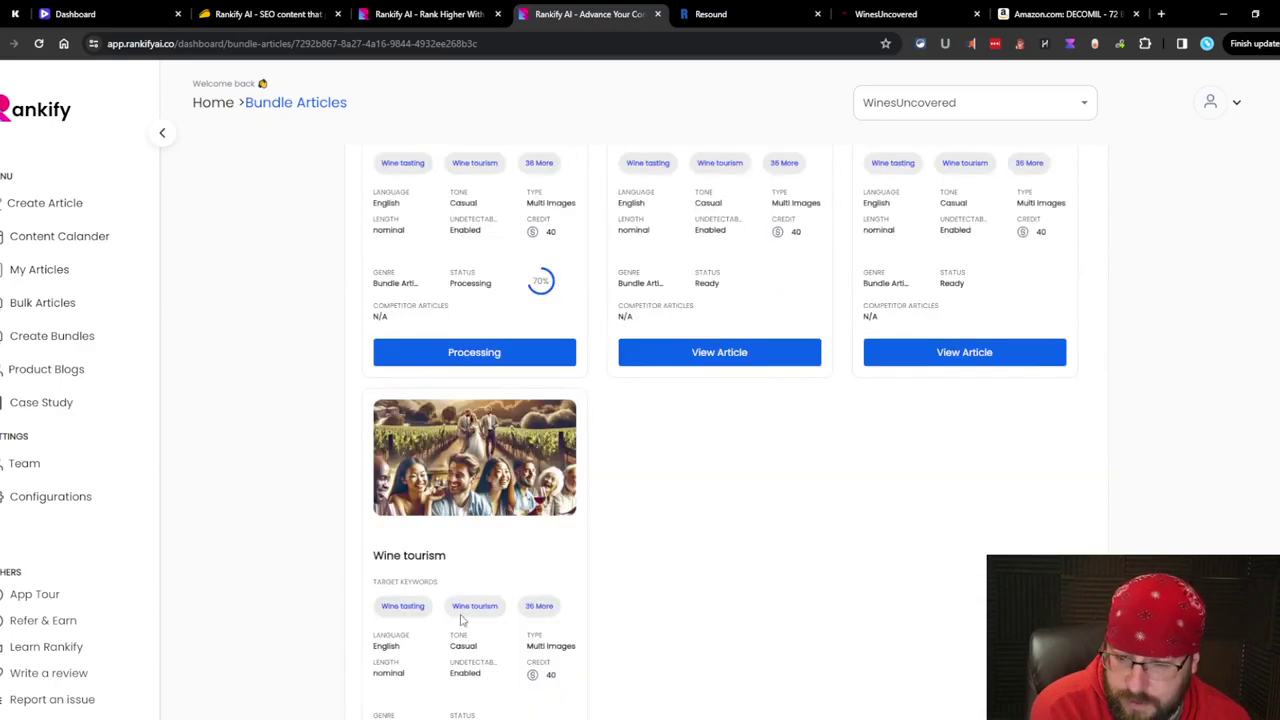
scroll(462, 620, "down", 2)
left_click(457, 634)
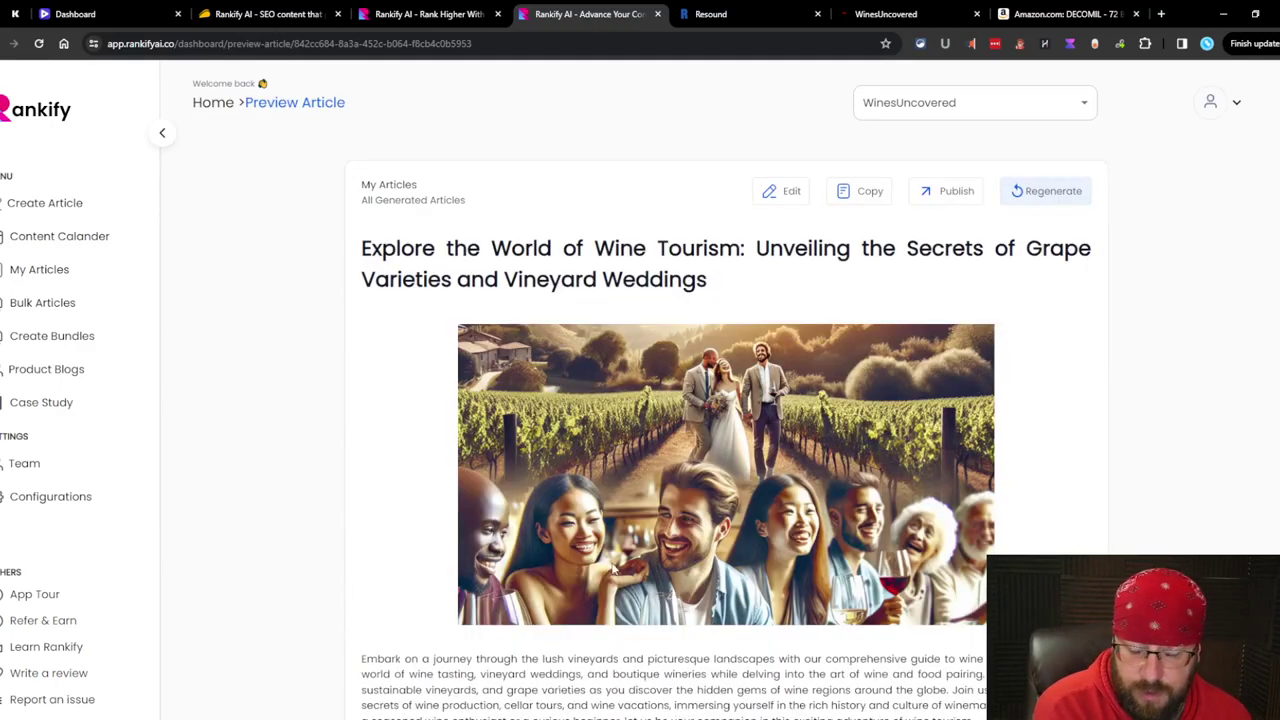
scroll(614, 570, "down", 5)
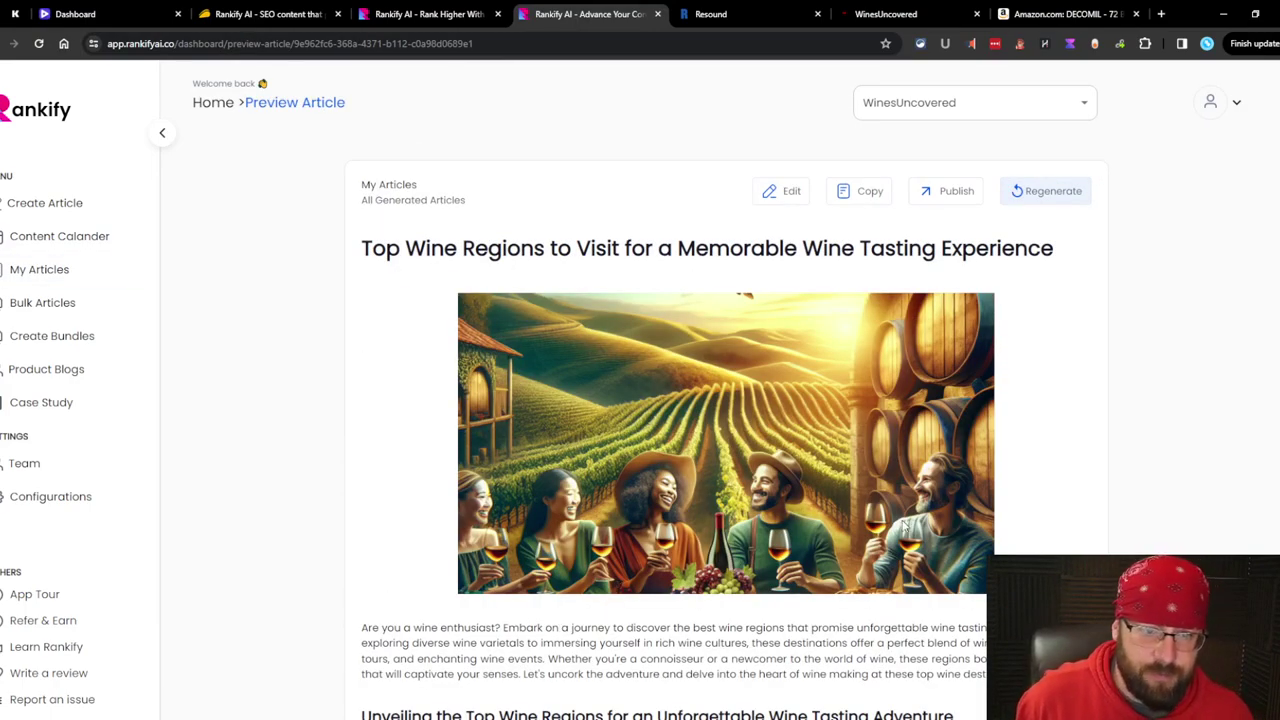
- Examine the text formatting, headings and images of the article Top Wine Regions to Visit for a Memorable Wine Tasting Experience
scroll(882, 444, "down", 15)
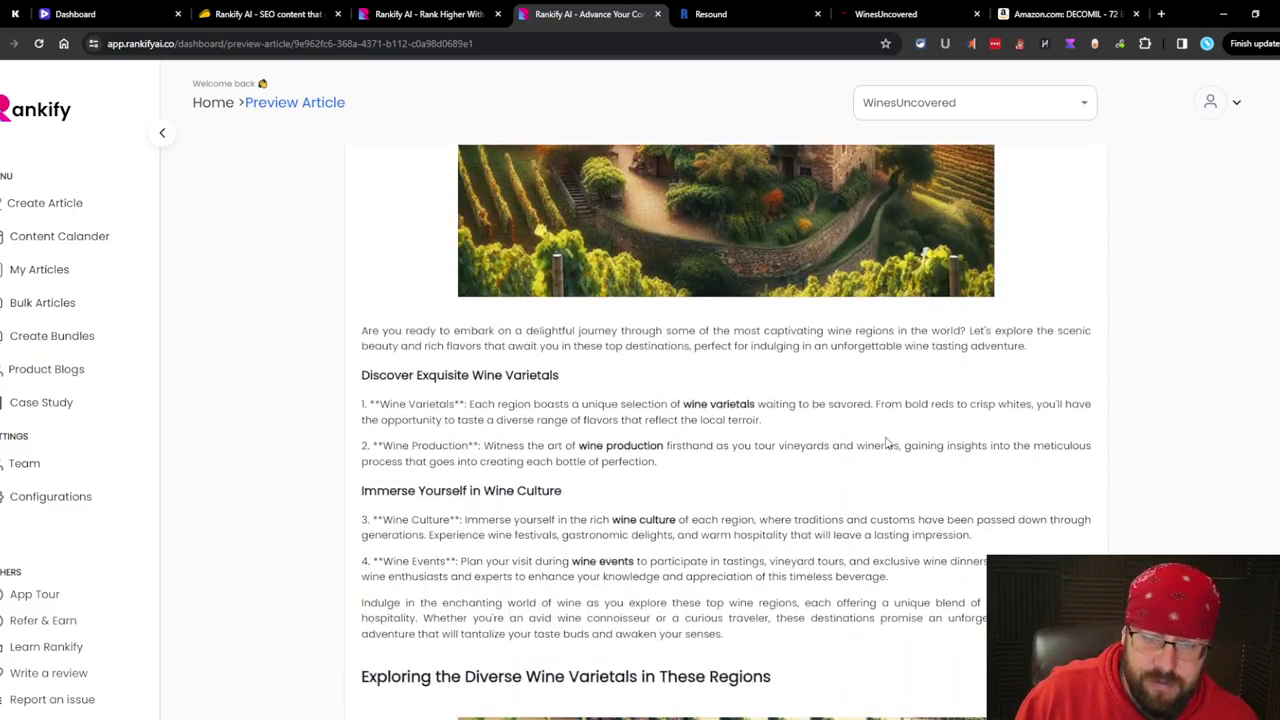
scroll(880, 421, "down", 5)
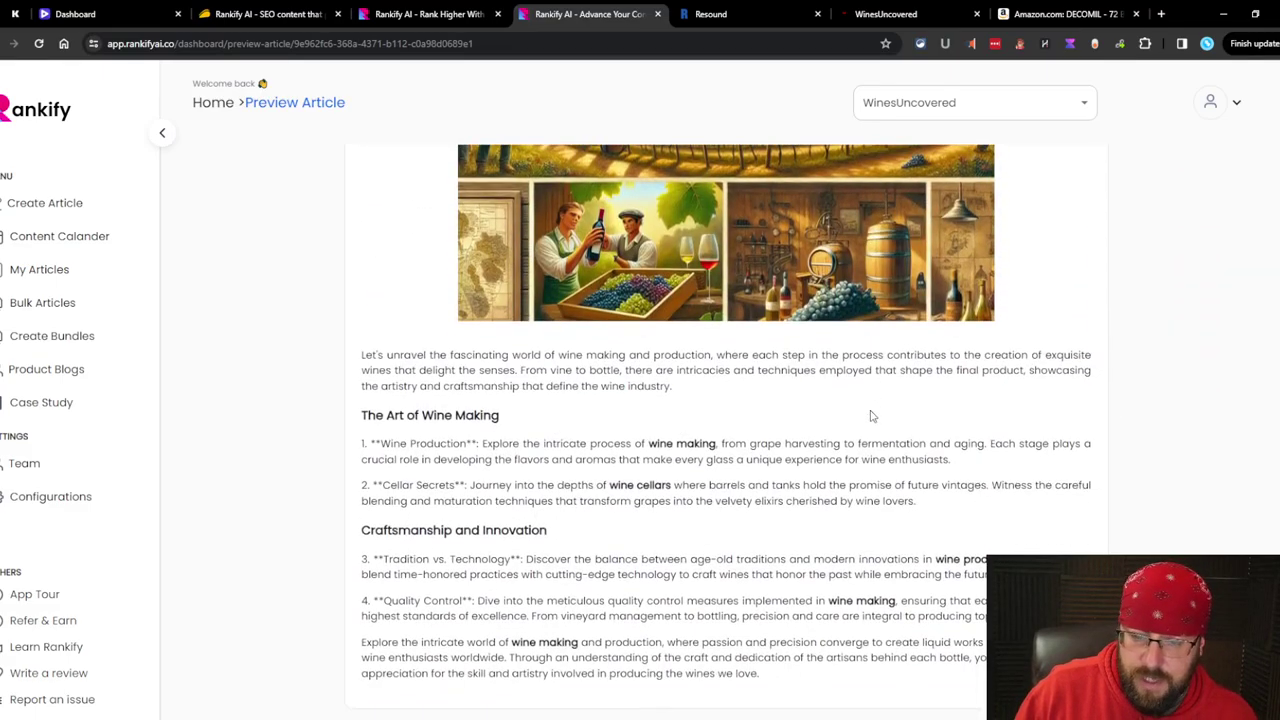
scroll(897, 578, "up", 15)
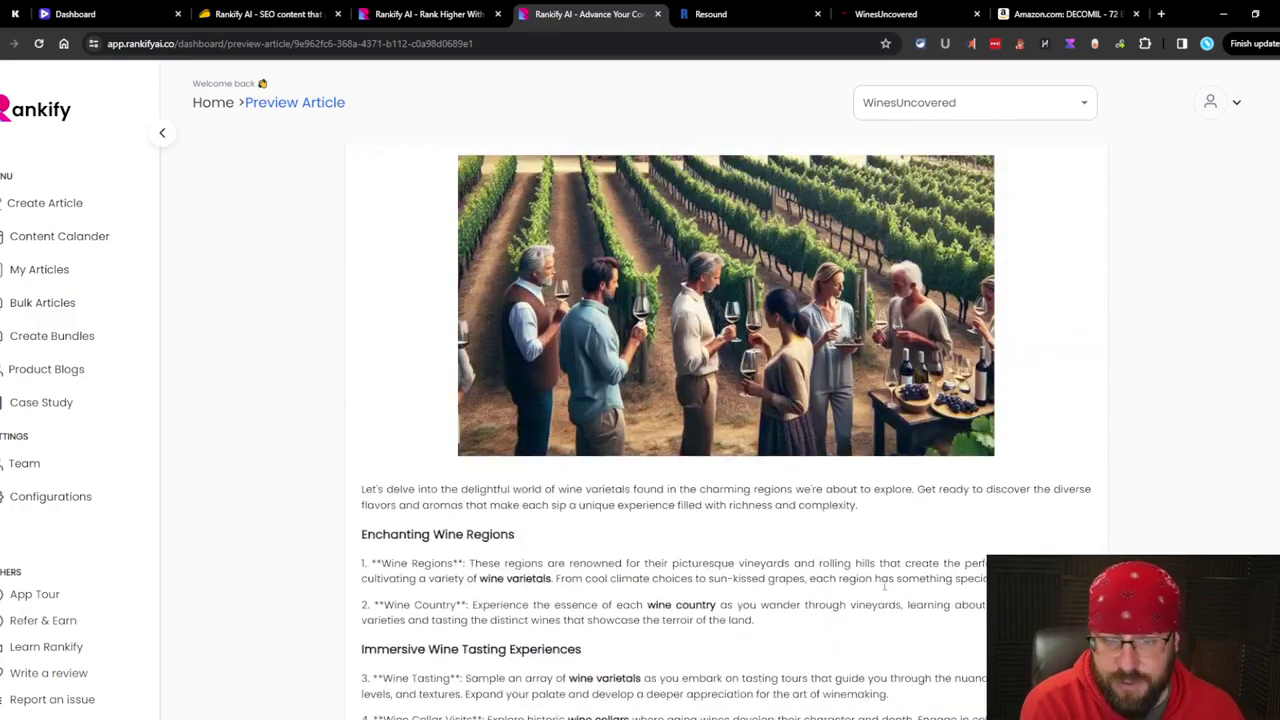
scroll(885, 586, "up", 10)
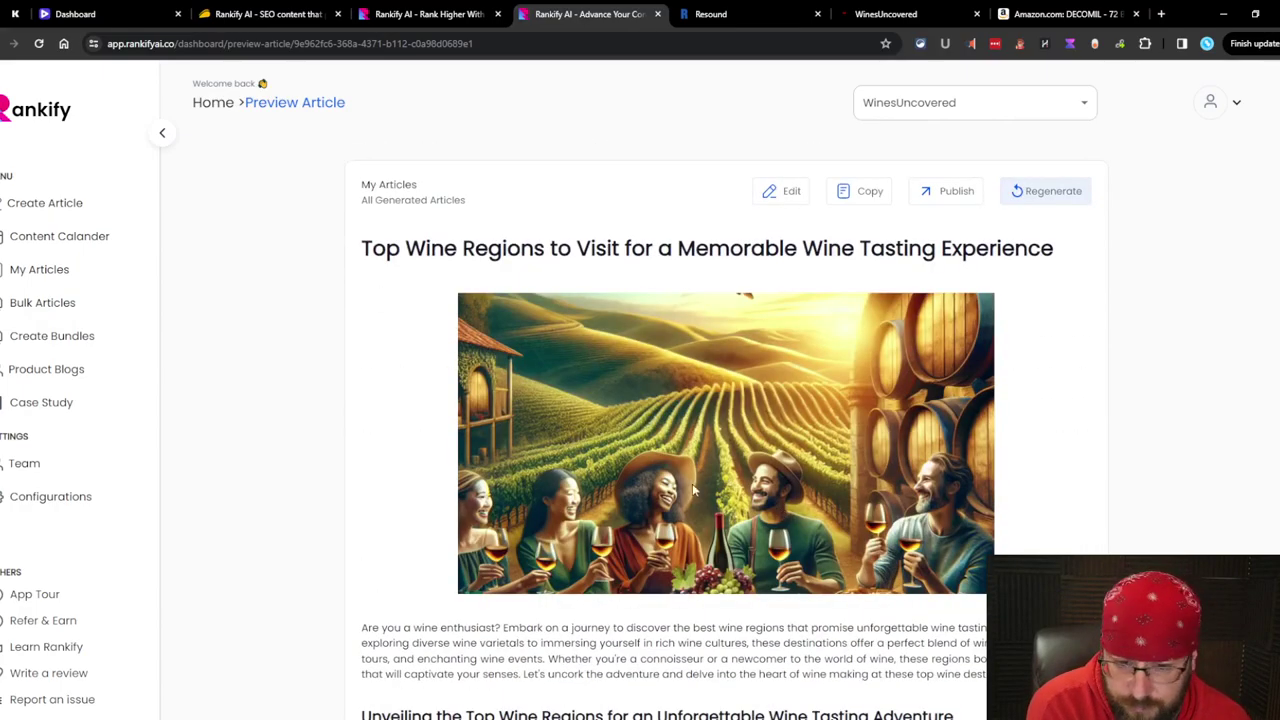
scroll(693, 490, "down", 5)
scroll(592, 482, "down", 5)
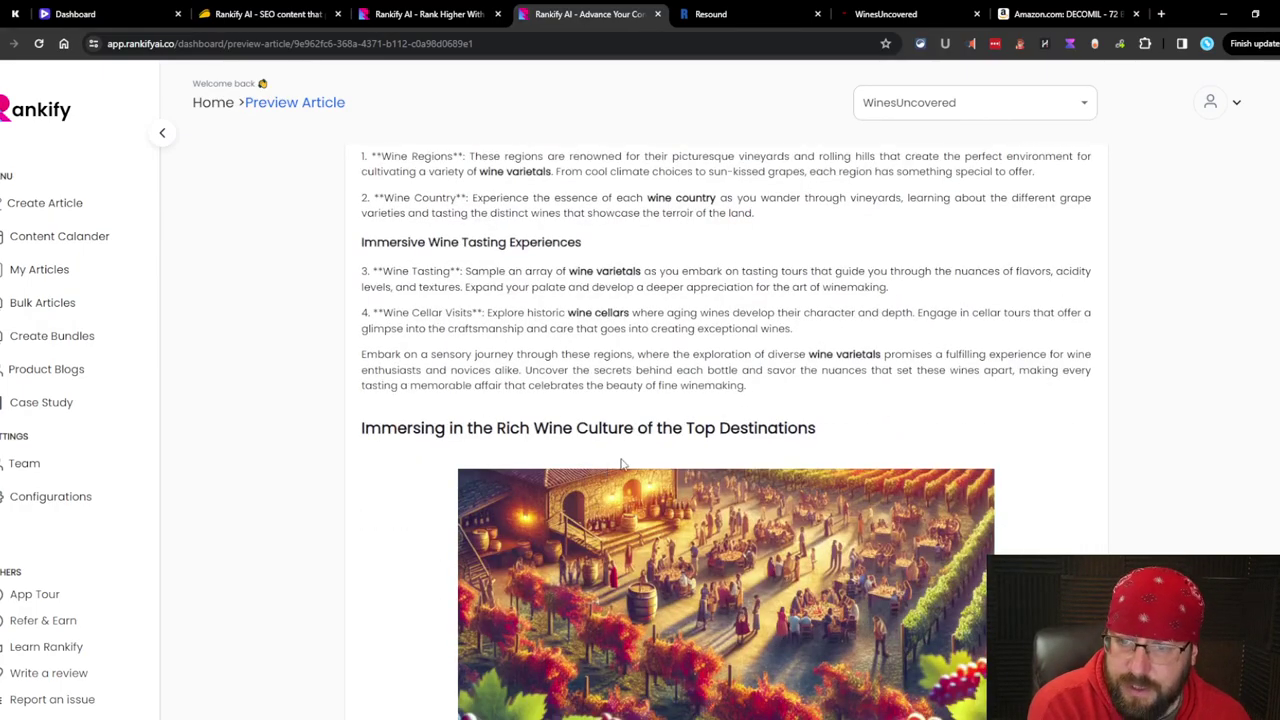
scroll(619, 463, "down", 5)
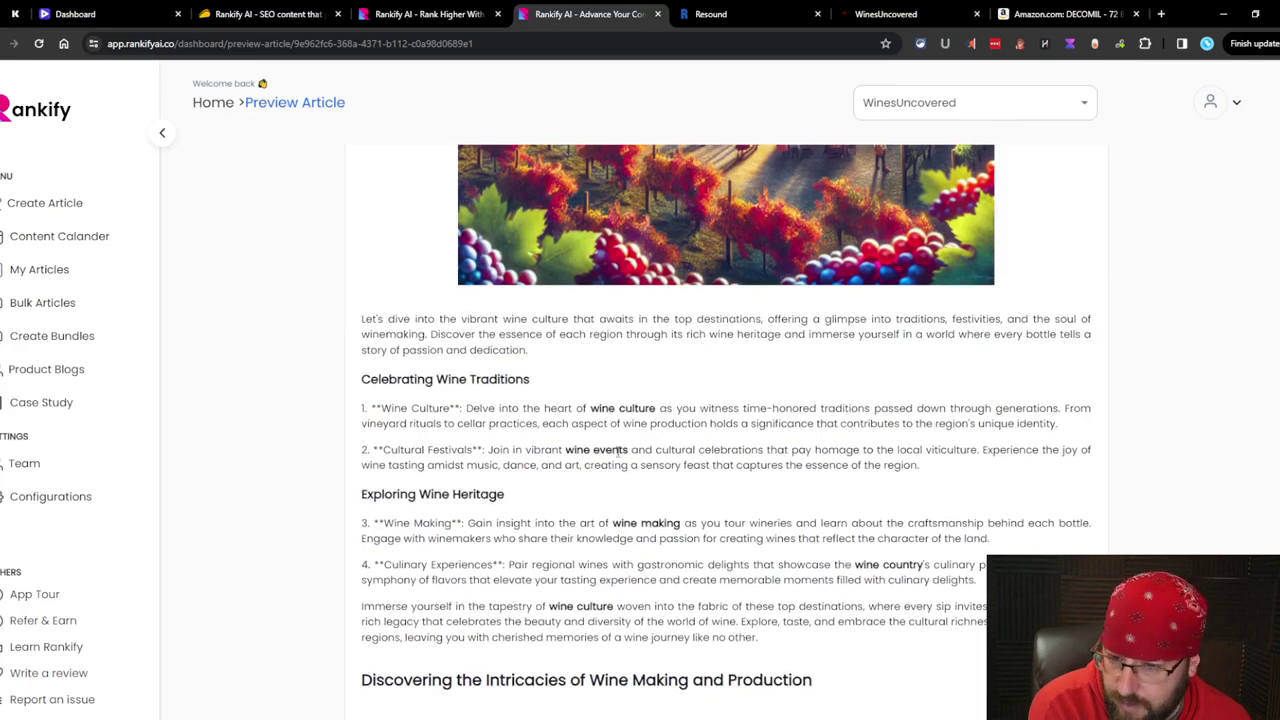
scroll(617, 452, "down", 5)
scroll(446, 402, "up", 15)
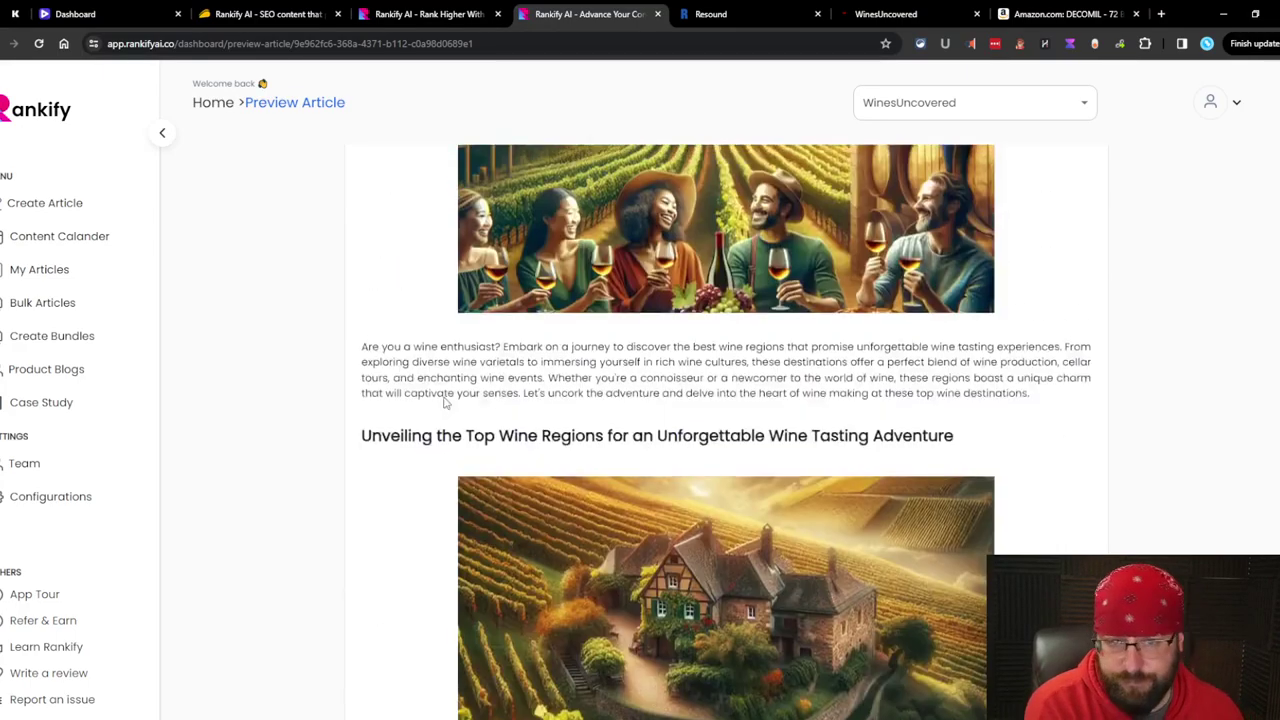
scroll(444, 402, "up", 3)
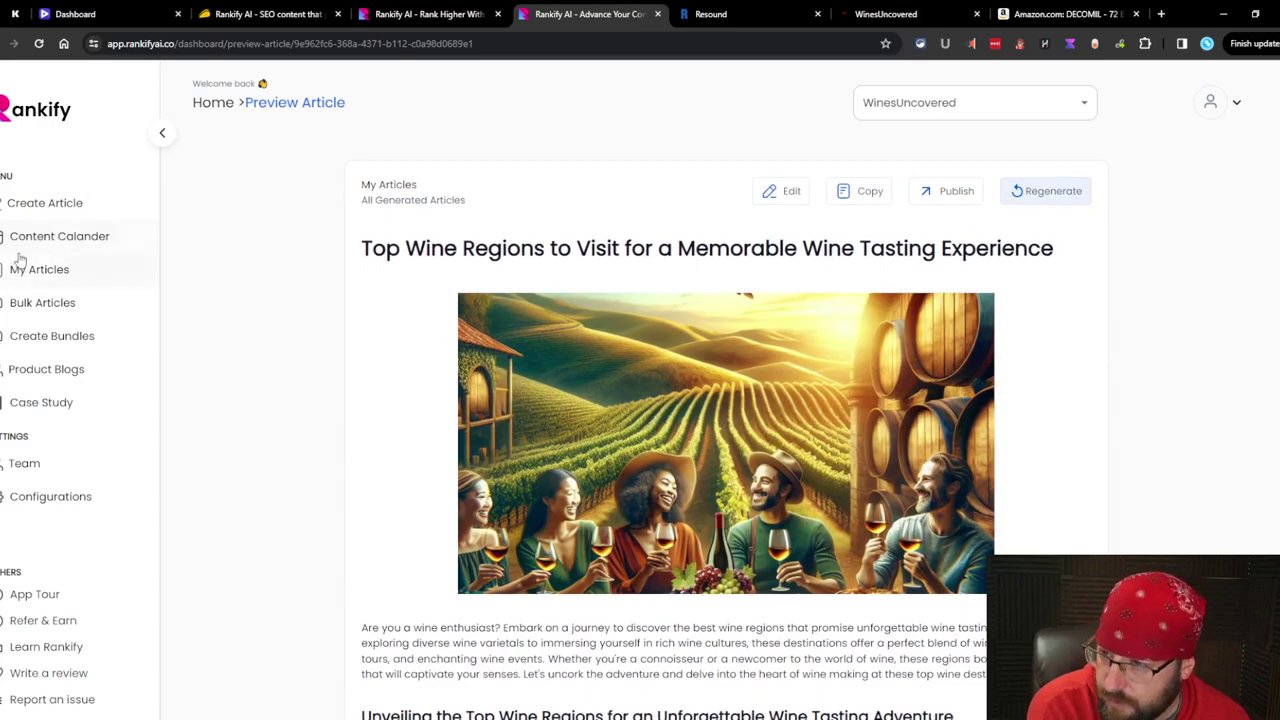
- Switch to the AppSumo deal page for Rankify AI and compare the License Tier 1 and License Tier 2 plans
left_click(20, 262)
left_click(430, 14)
left_click(308, 10)
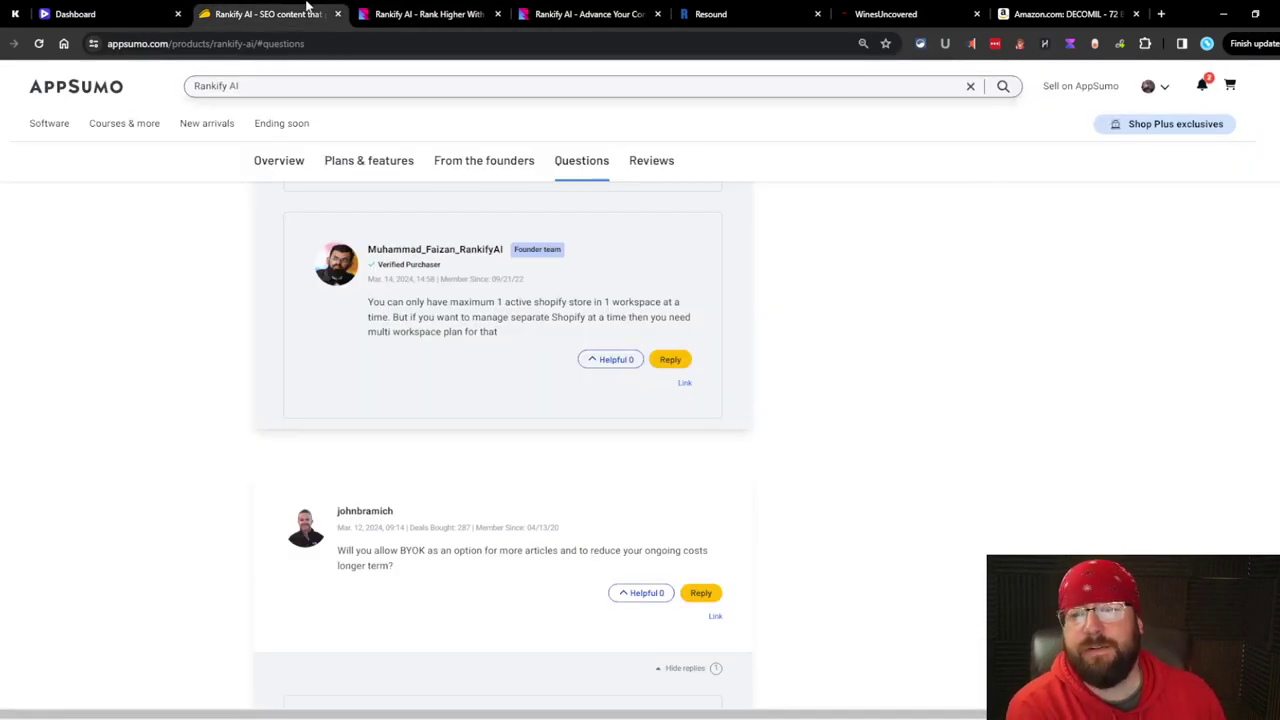
left_click(350, 168)
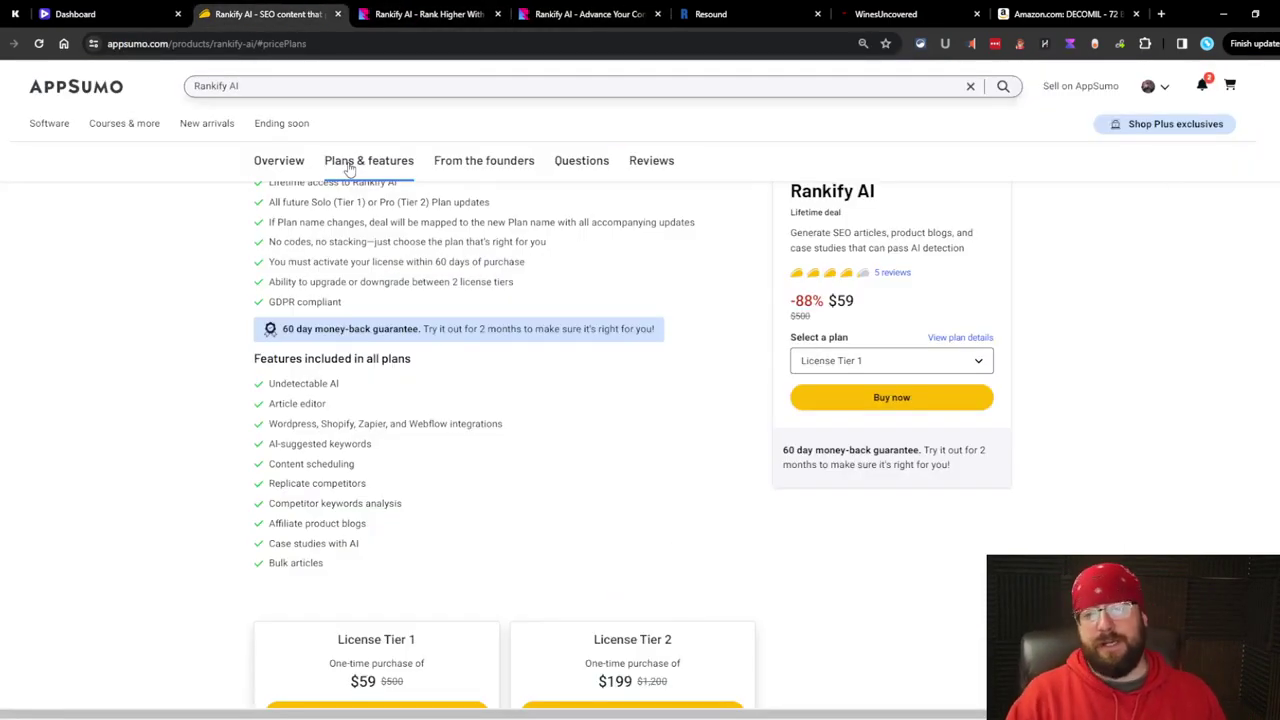
scroll(300, 160, "down", 1)
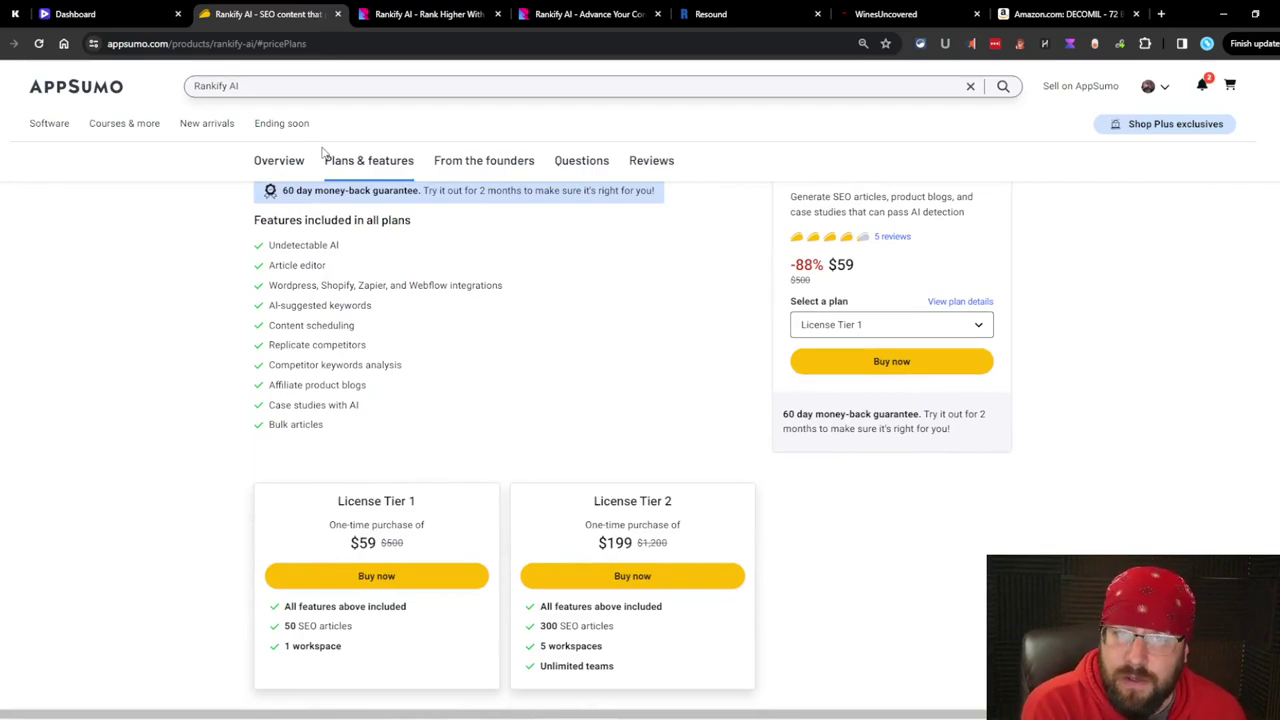
scroll(608, 460, "down", 1)
scroll(608, 452, "up", 1)
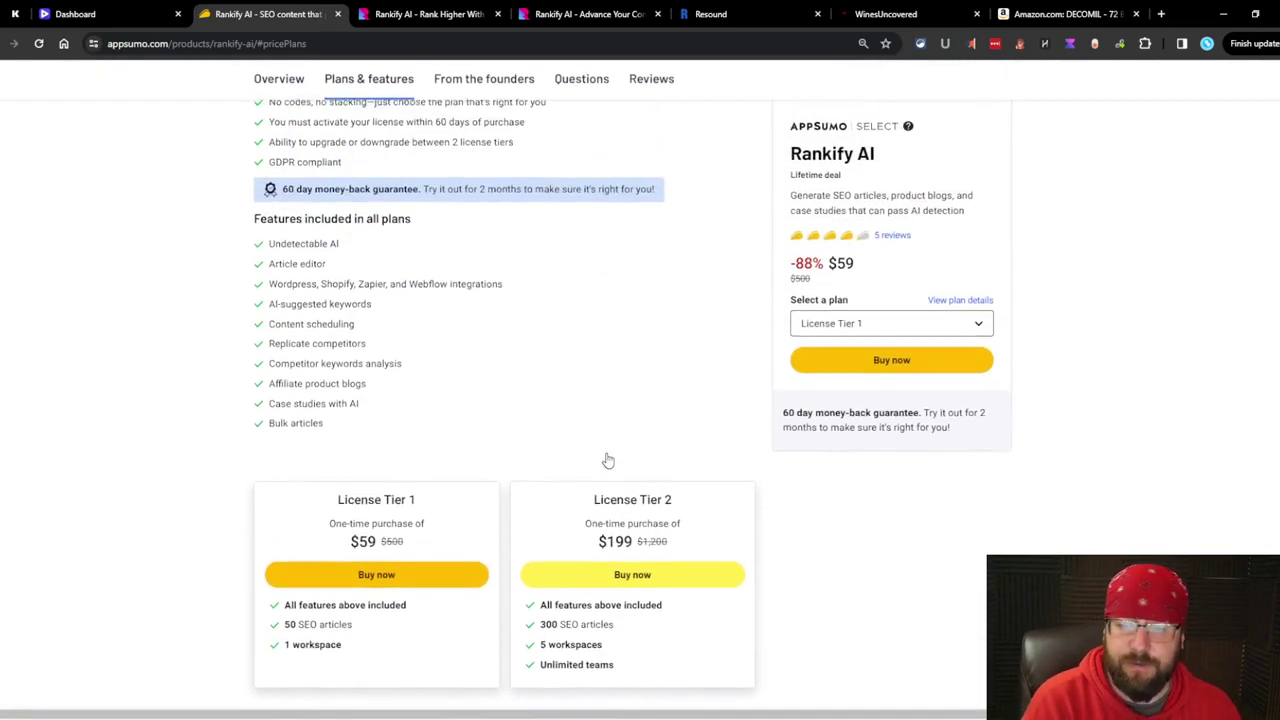
scroll(608, 460, "down", 1)
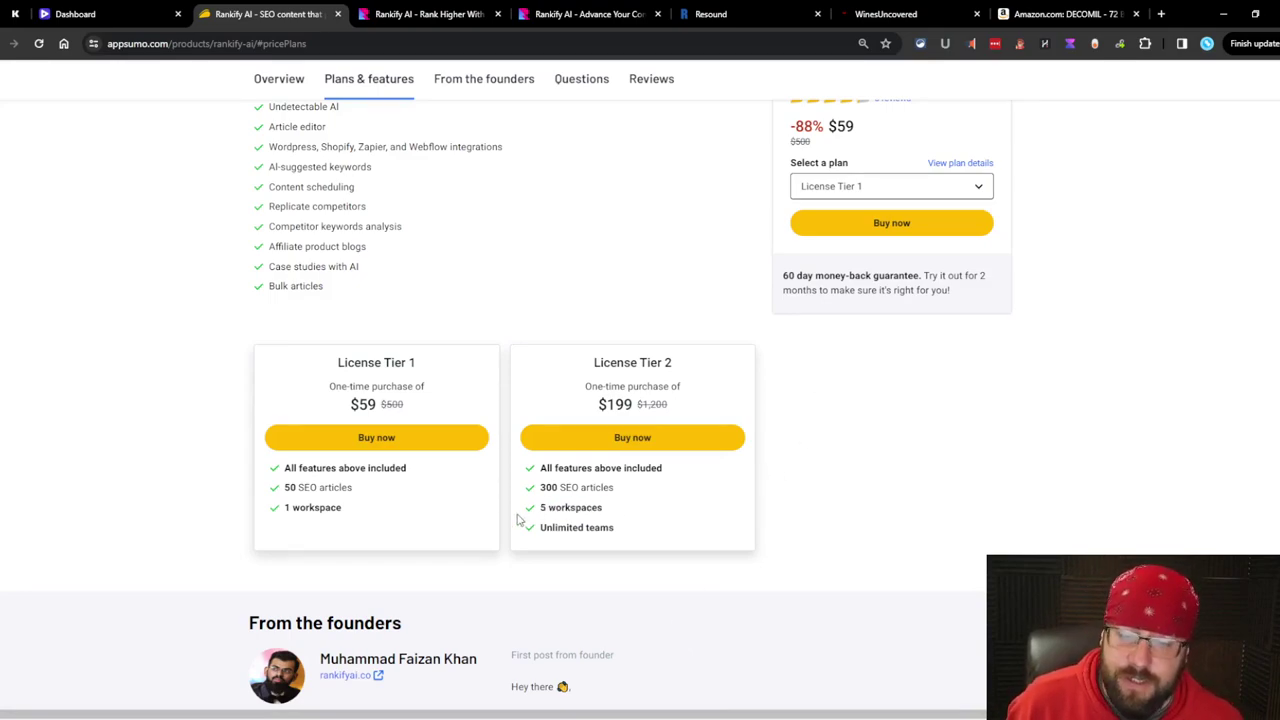
- Check the workspace allowance of License Tier 2, and return to the start of the Rankify AI deal page
left_click_drag(538, 487, 545, 516)
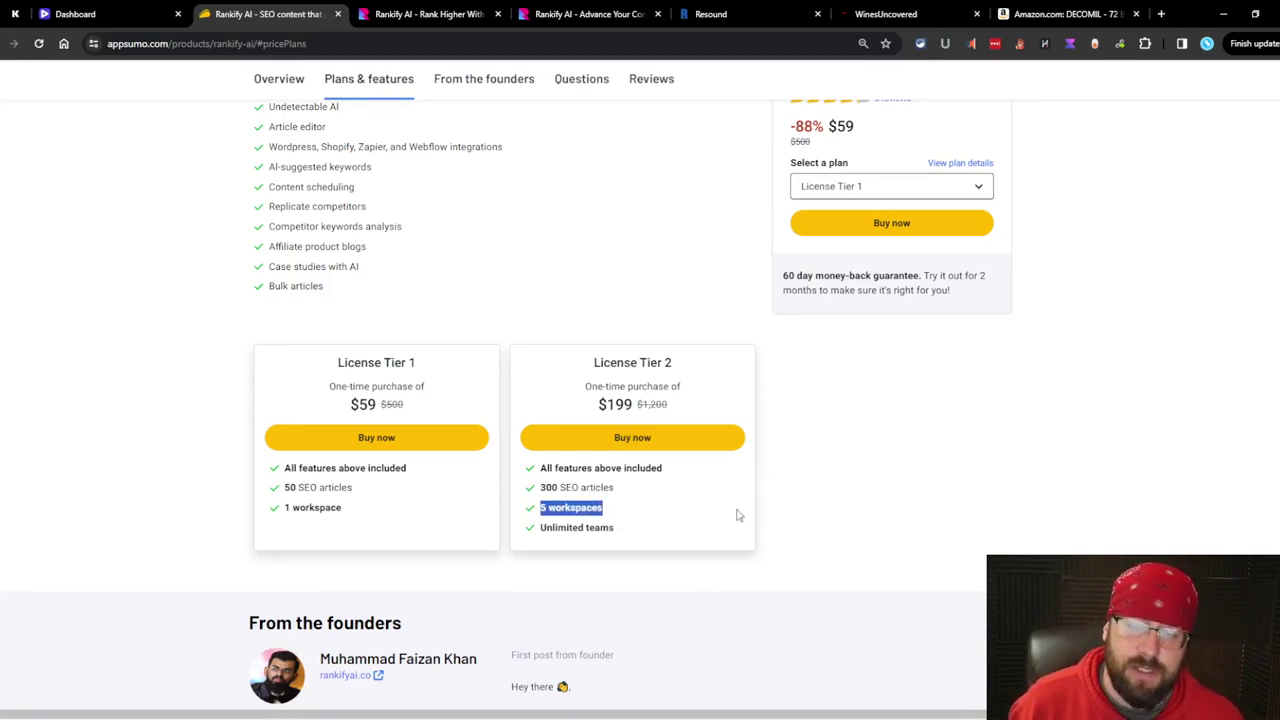
left_click(712, 536)
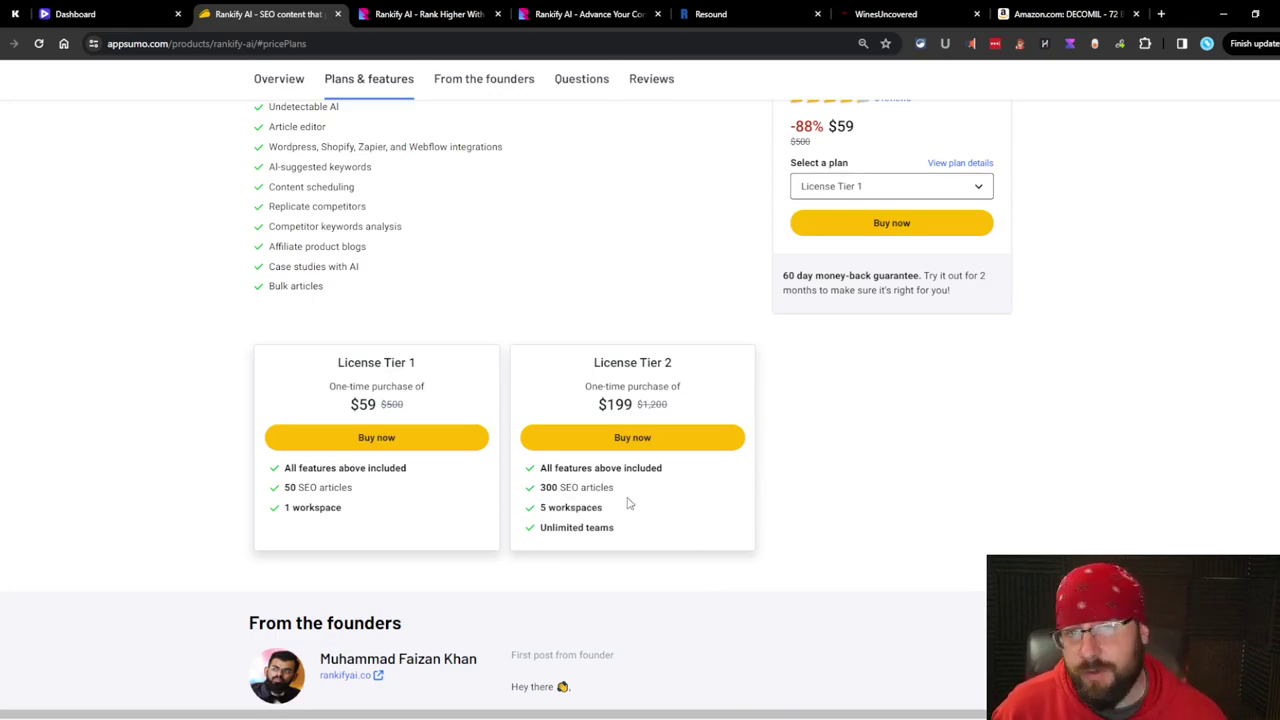
scroll(700, 505, "up", 15)
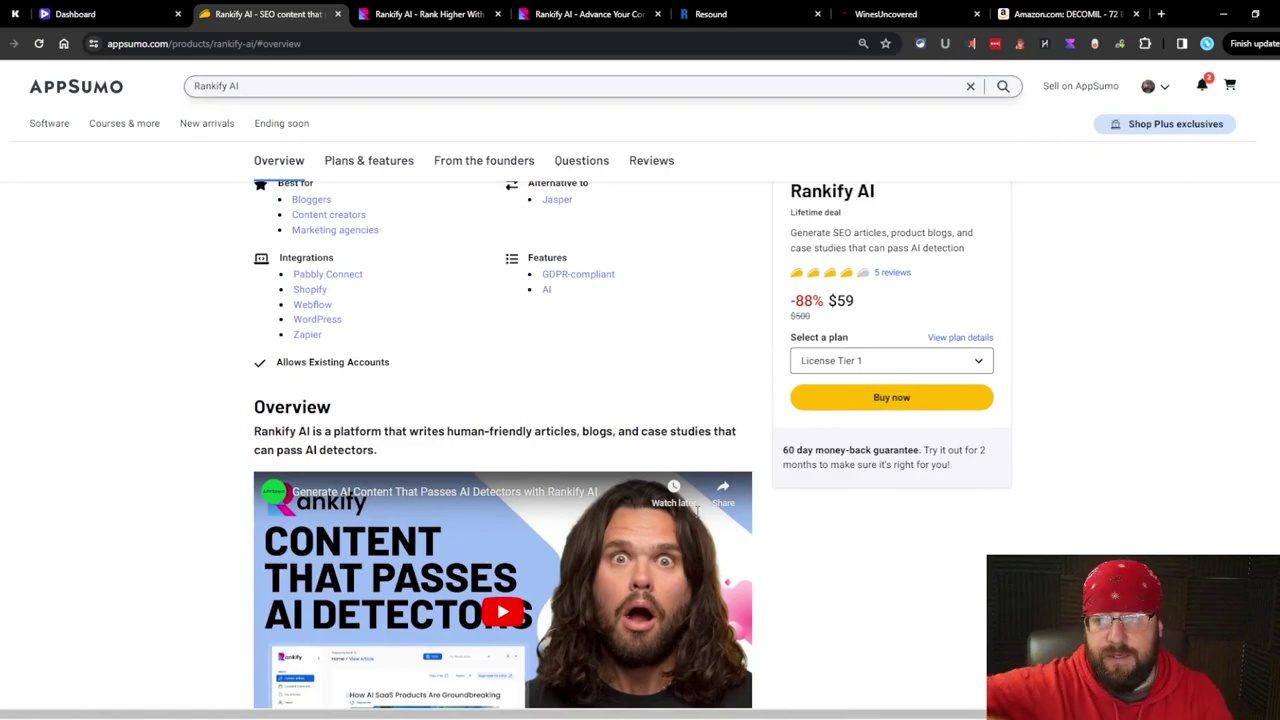
scroll(698, 600, "up", 10)
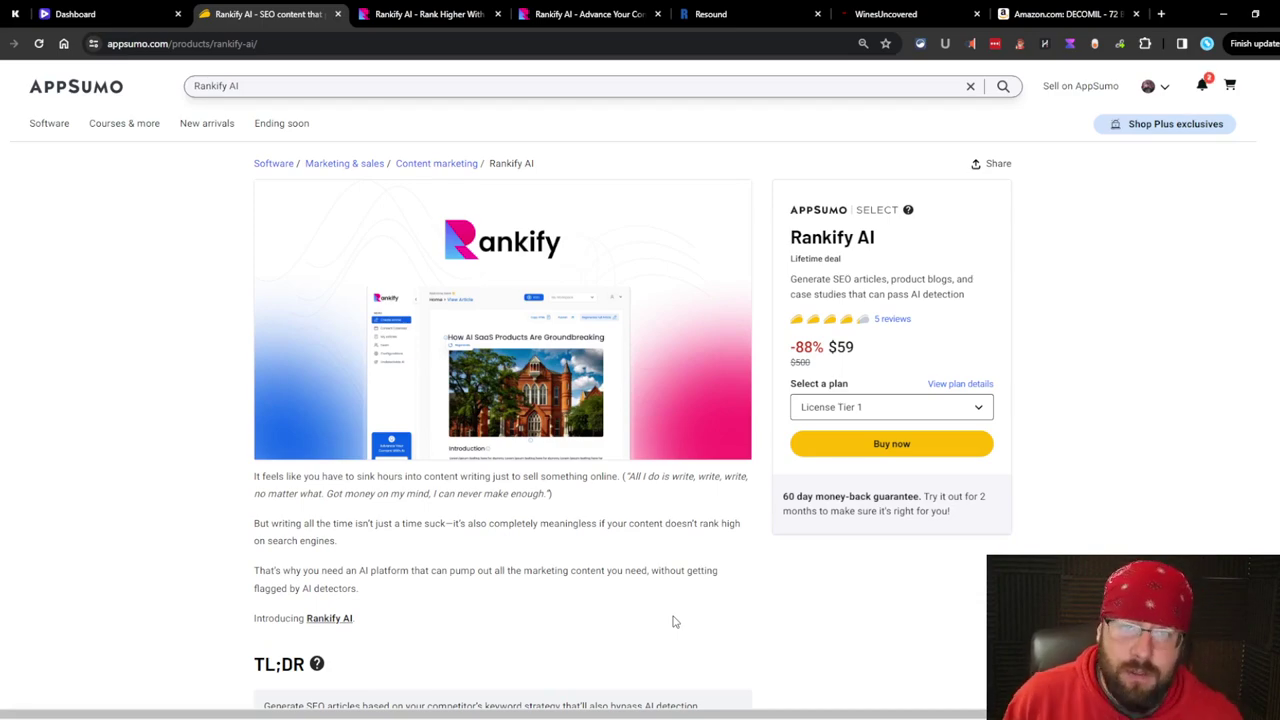
- Switch to the Rankify AI dashboard and look through its Create Article, Content Calander, My Articles, Bulk Articles and Create Bundles pages
left_click(575, 16)
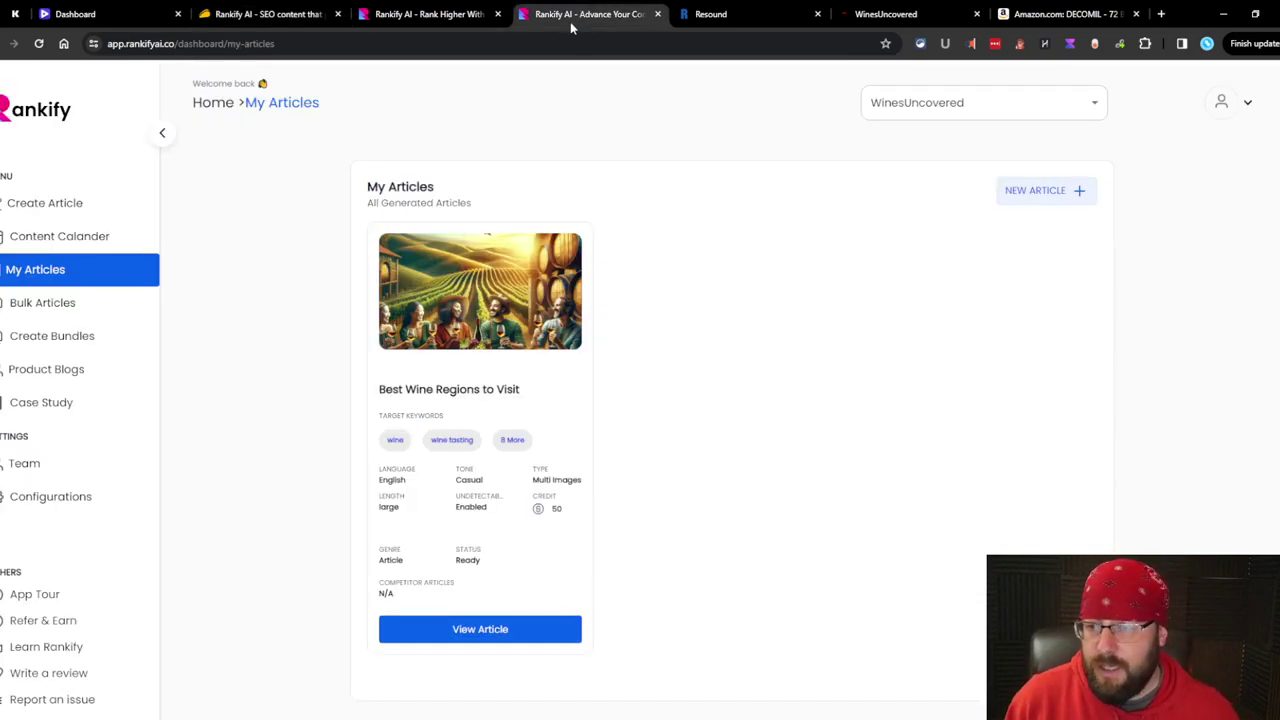
left_click(90, 236)
left_click(75, 271)
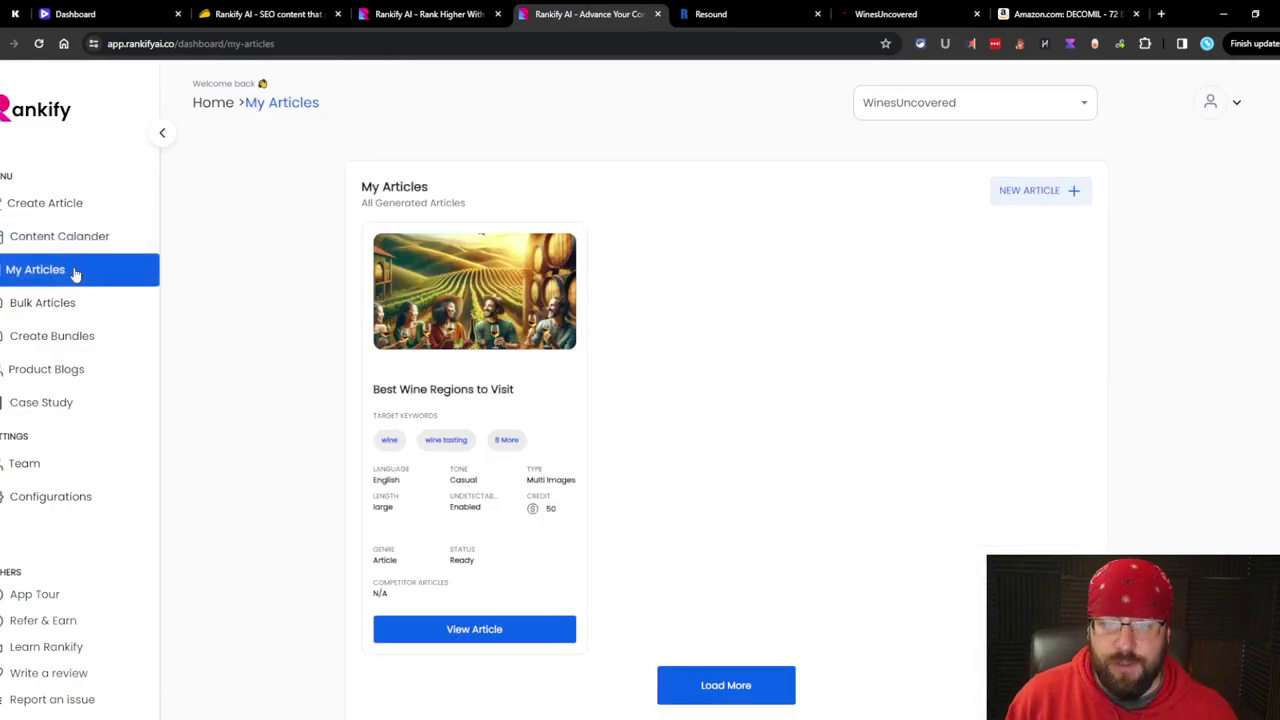
left_click(45, 203)
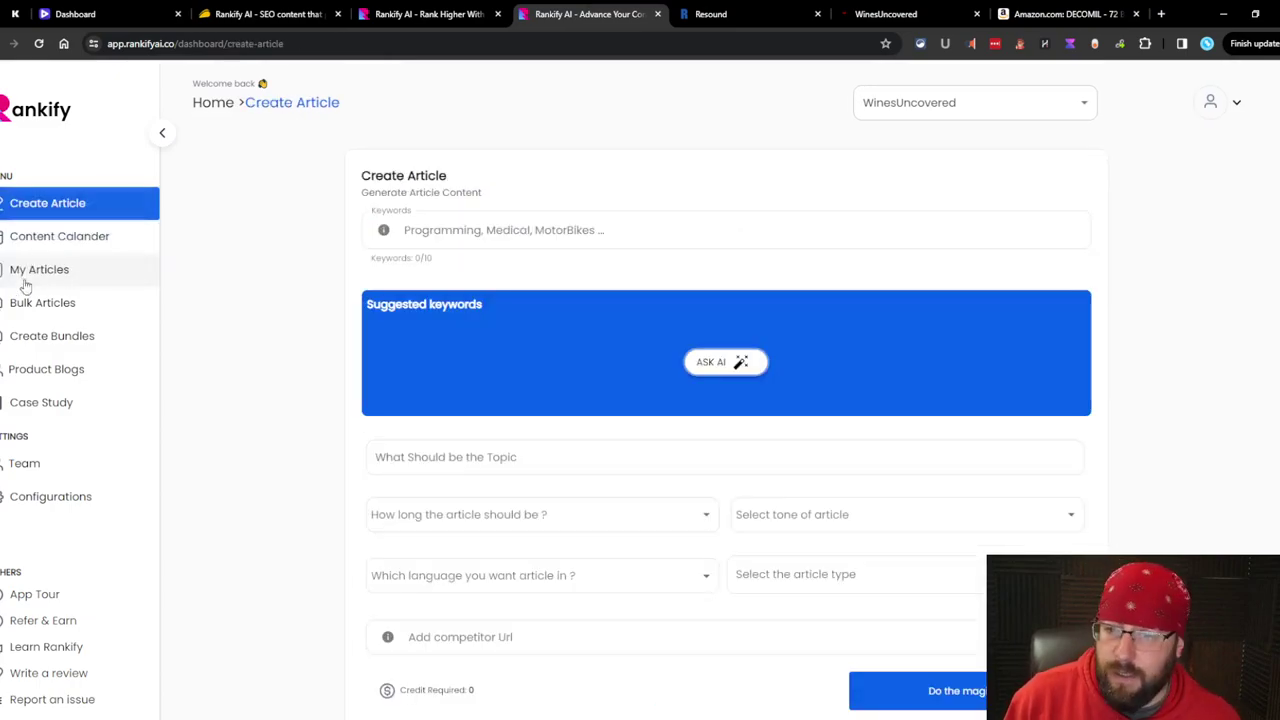
left_click(40, 238)
left_click(40, 302)
left_click(62, 270)
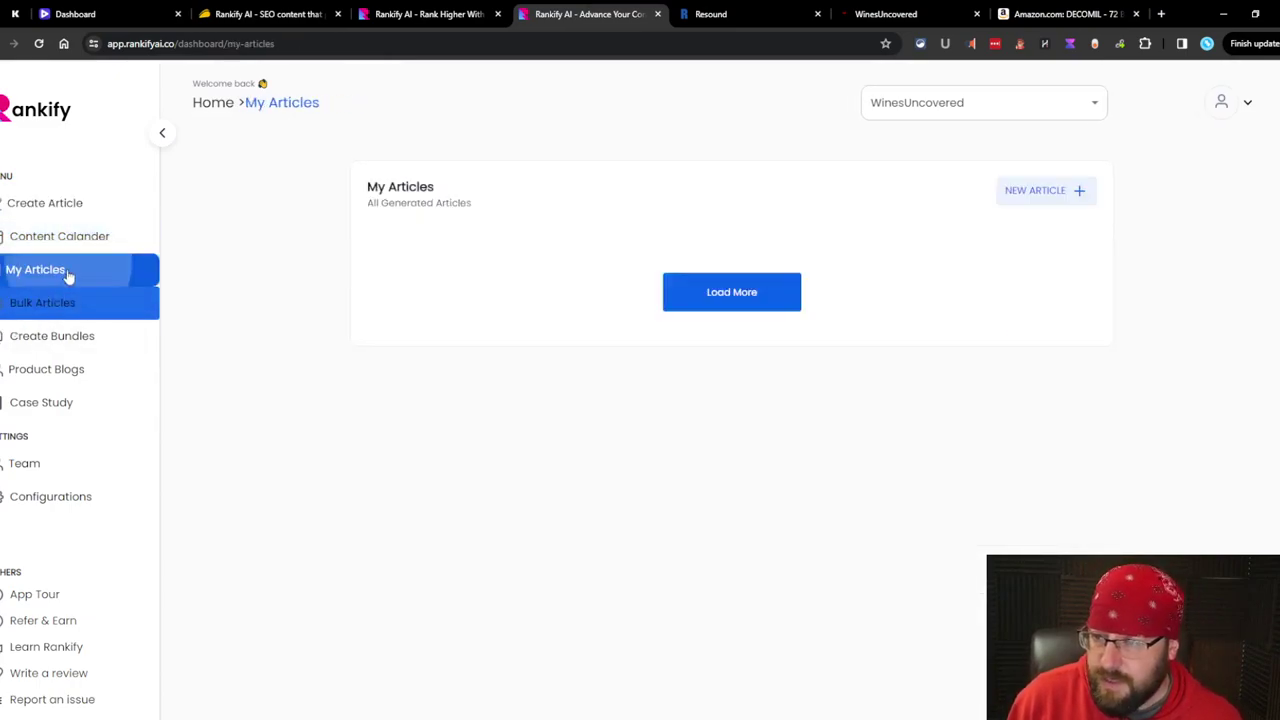
left_click(40, 302)
left_click(60, 240)
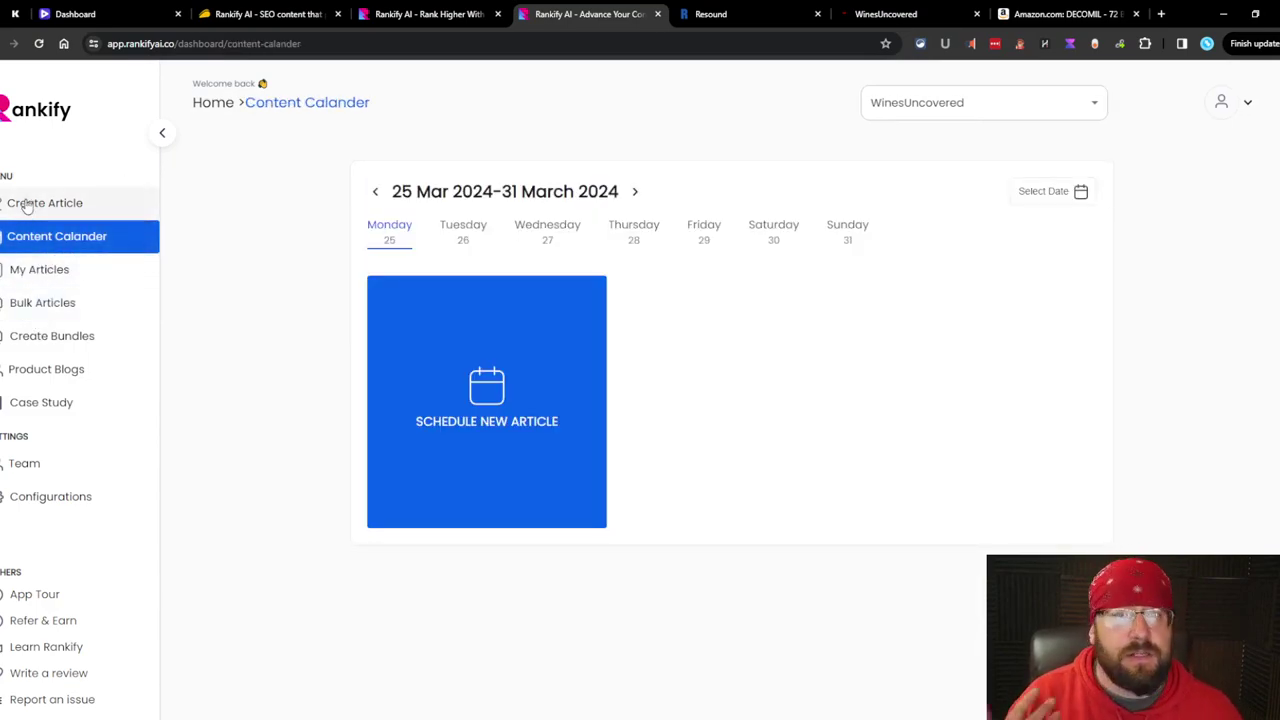
left_click(78, 334)
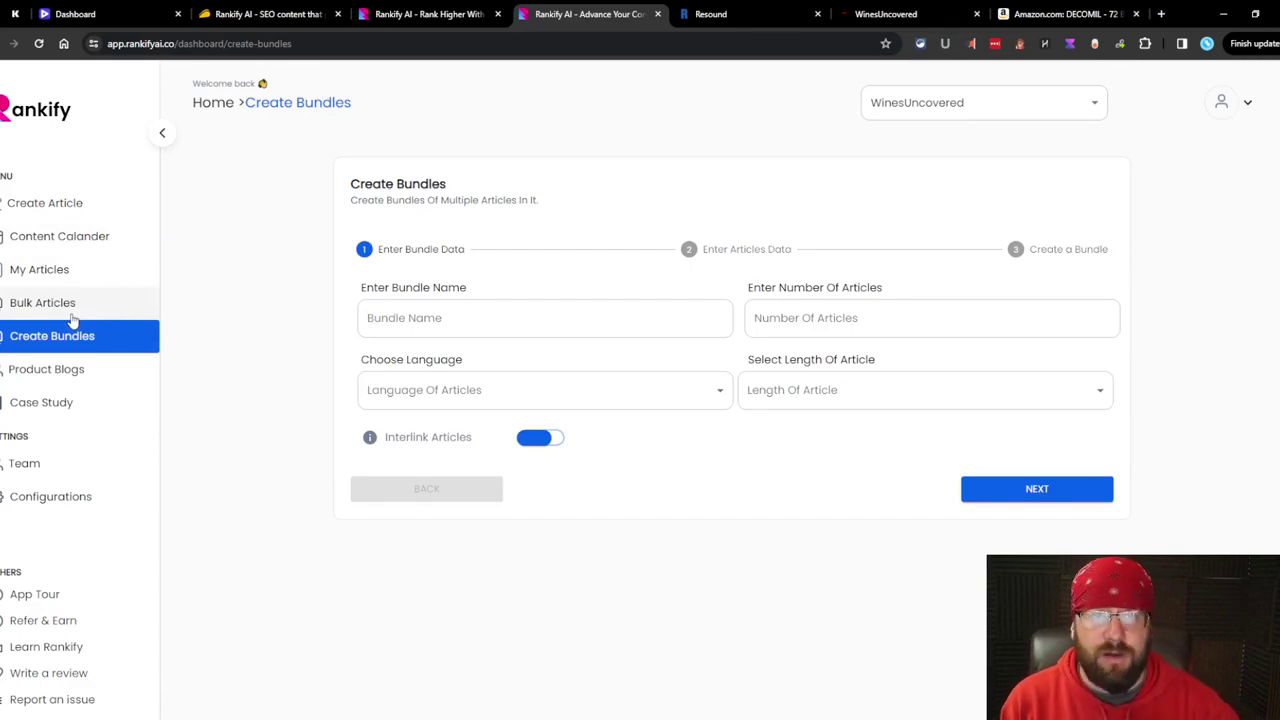
- Switch to the AppSumo deal page and examine the Rankify AI overview, founder section and questions about BYOK
left_click(252, 12)
scroll(200, 295, "down", 2)
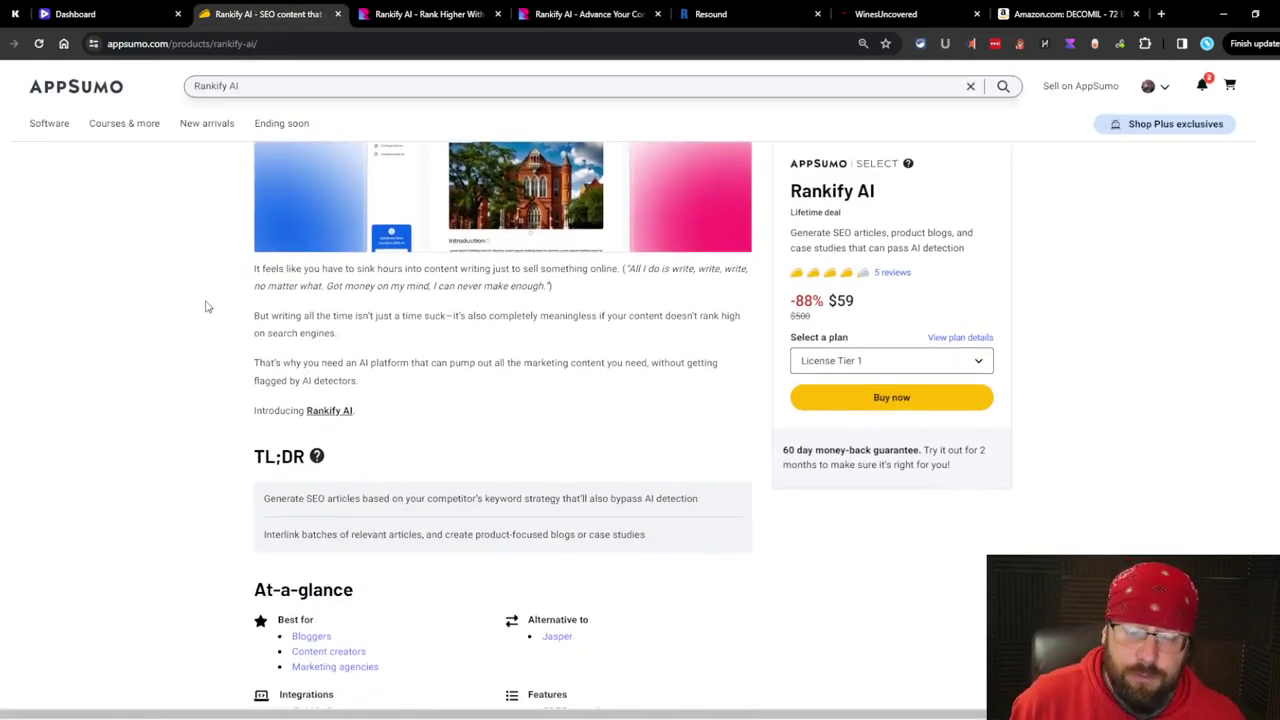
scroll(415, 440, "up", 2)
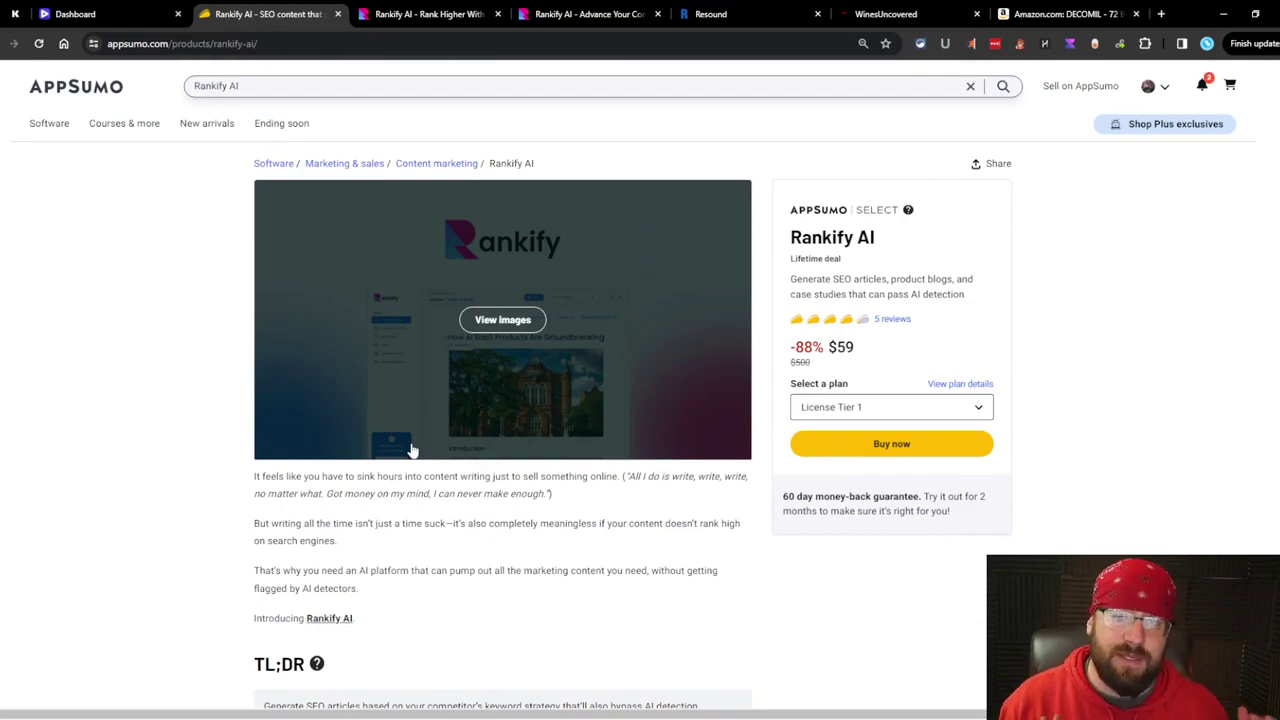
scroll(412, 450, "down", 10)
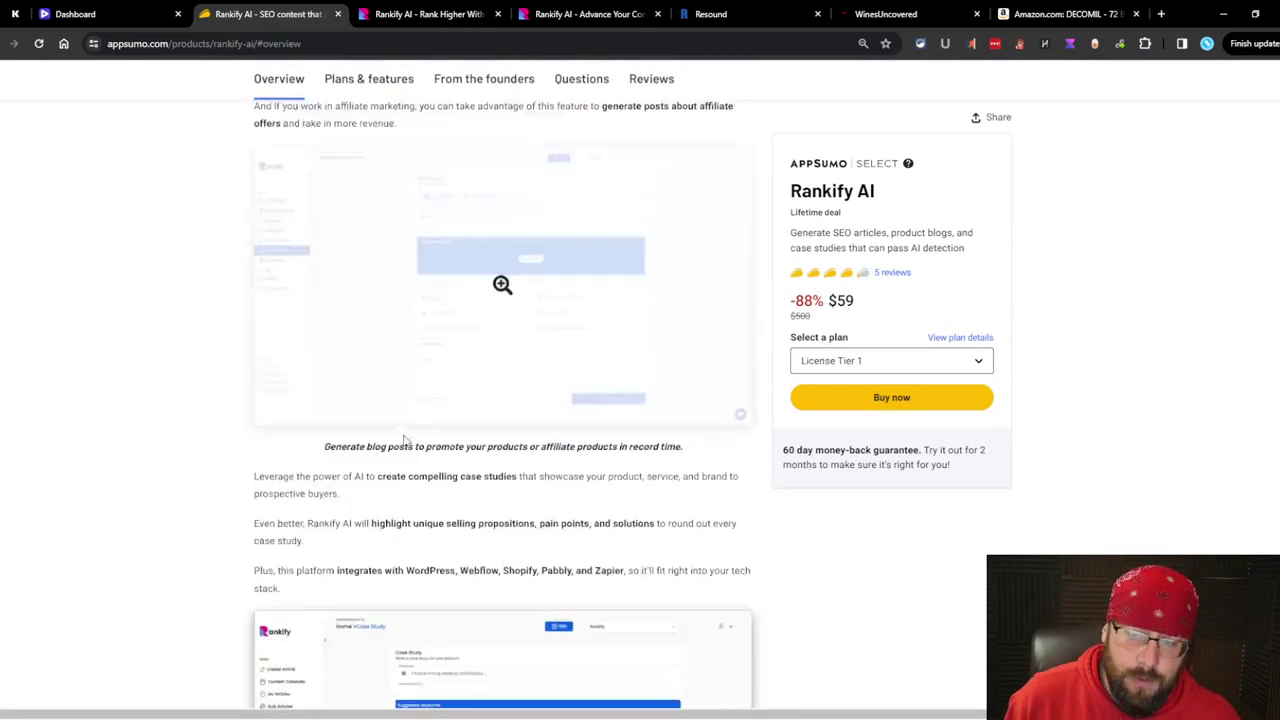
scroll(405, 441, "down", 8)
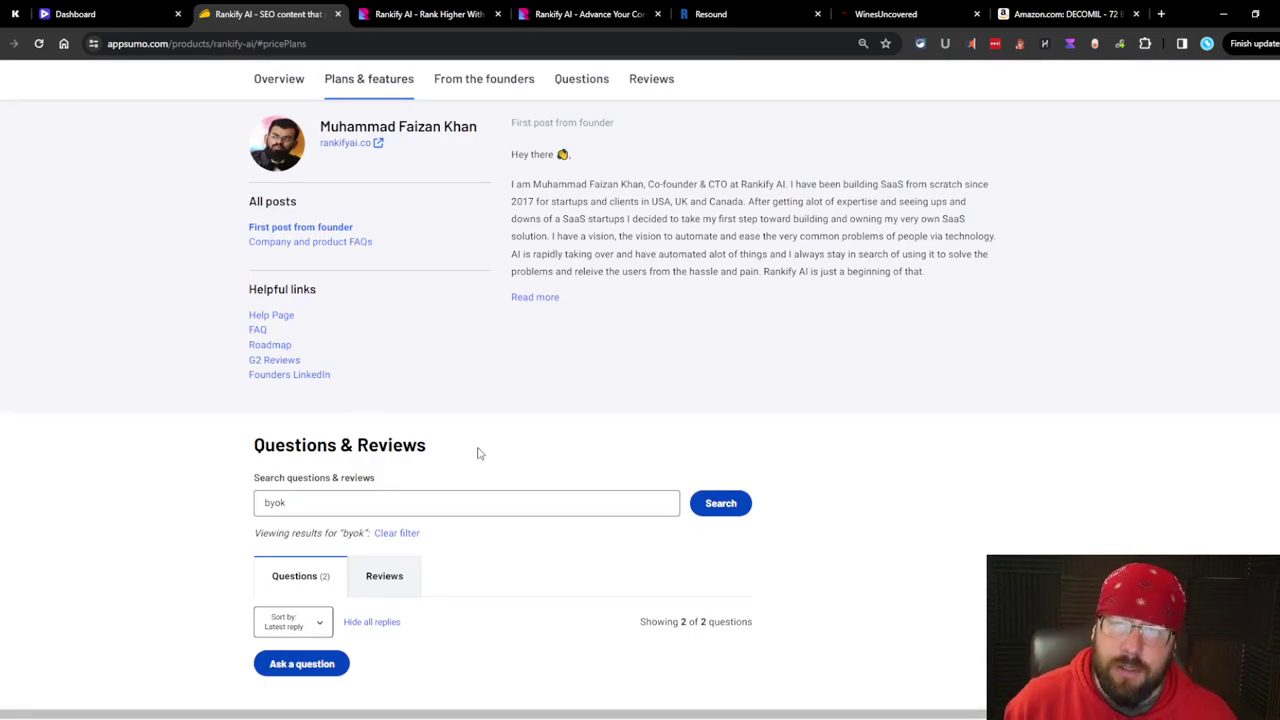
scroll(470, 361, "down", 5)
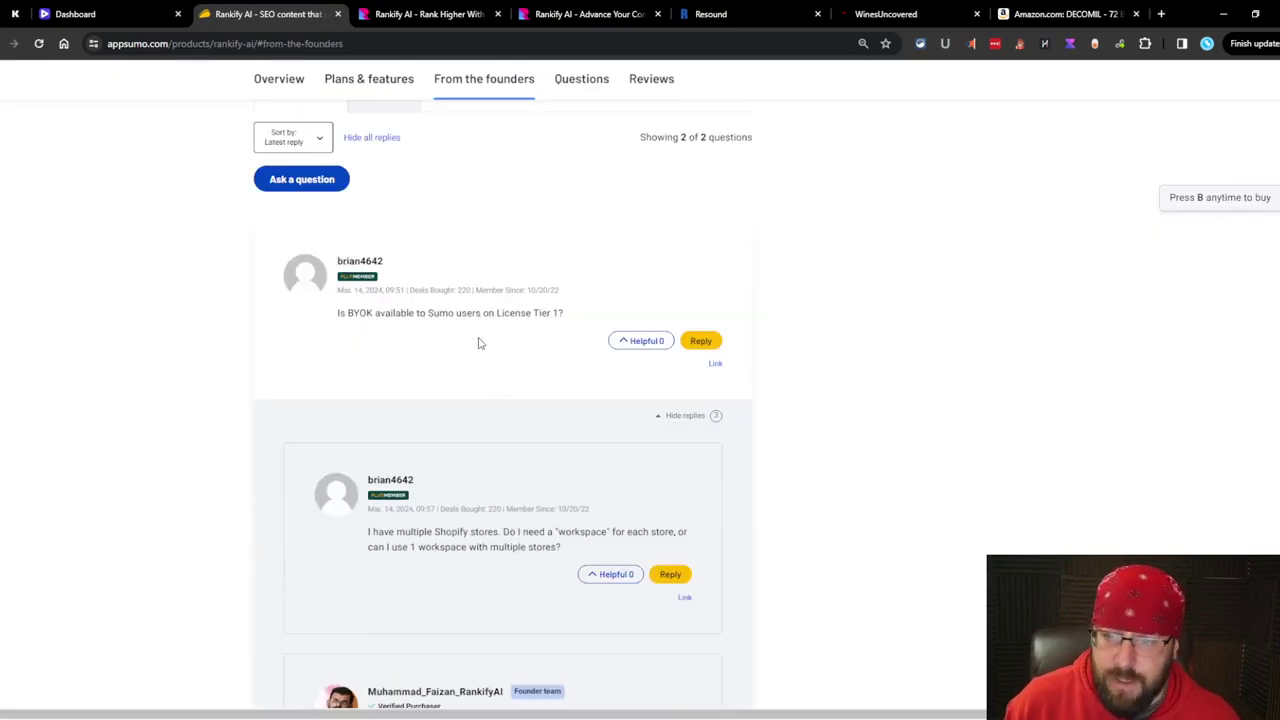
- Review the two license tiers, the features included in all plans, and the deal terms and conditions
scroll(449, 340, "up", 10)
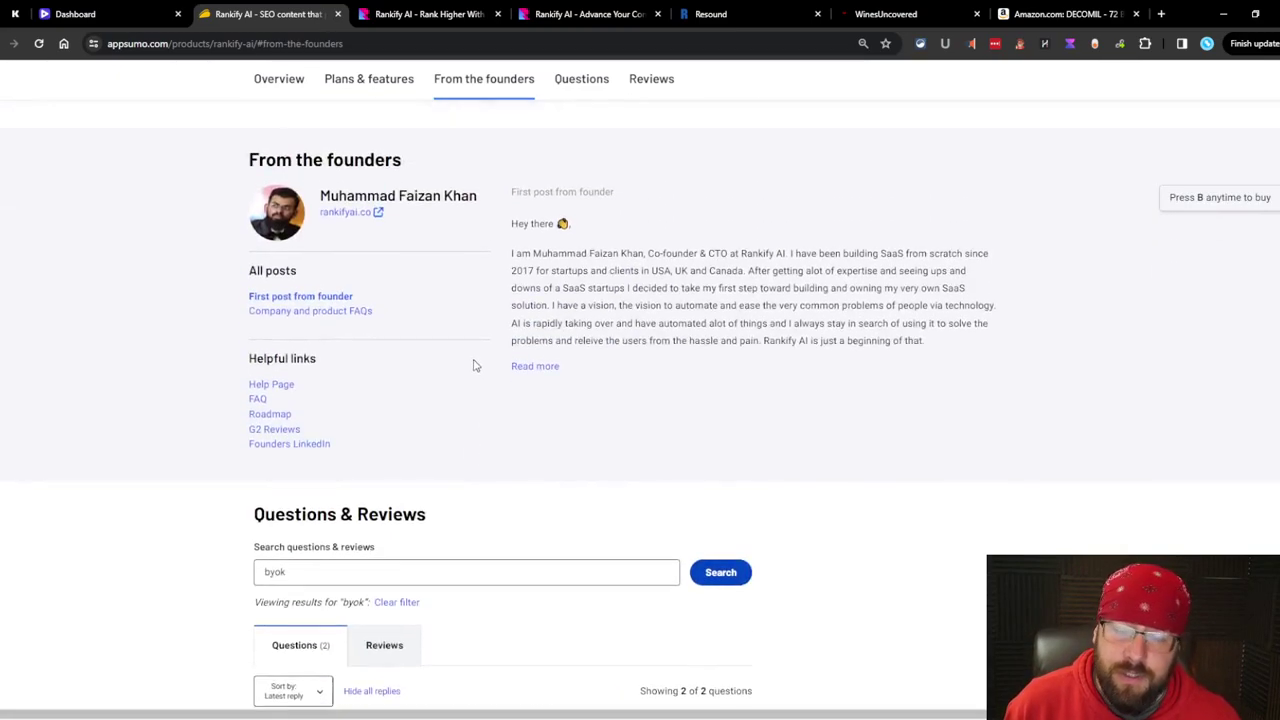
scroll(470, 310, "down", 4)
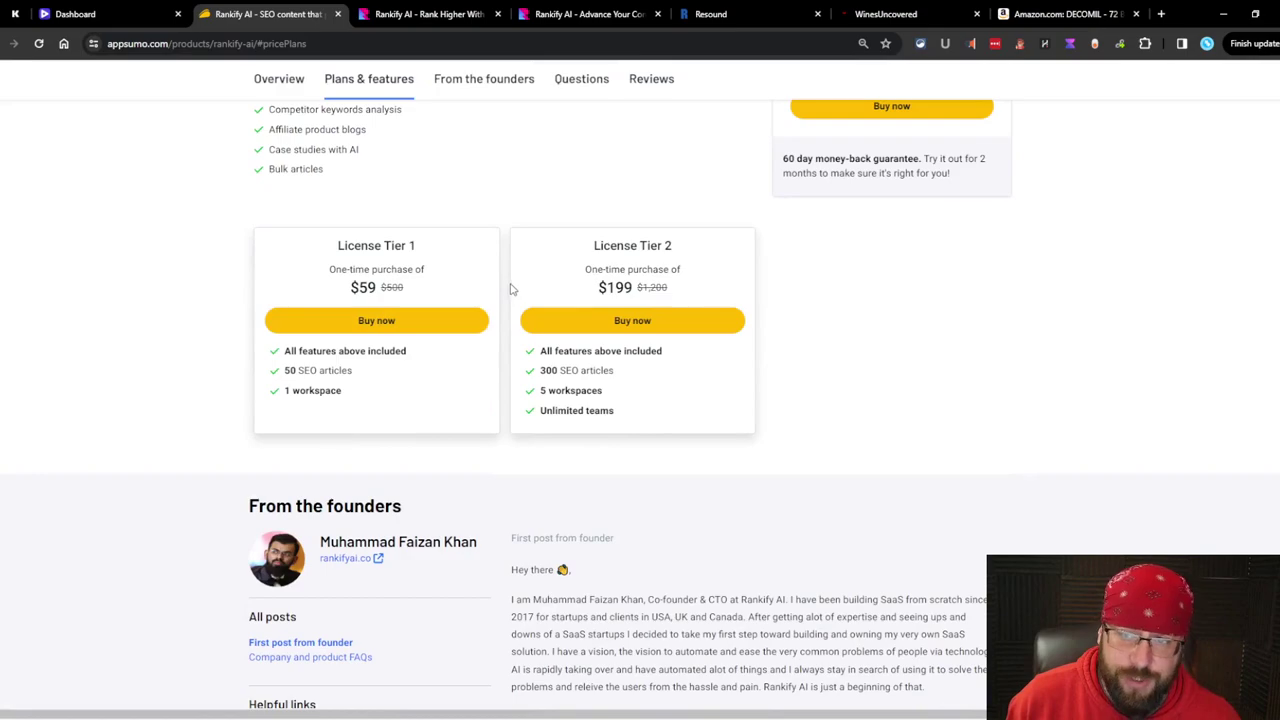
scroll(508, 294, "up", 5)
scroll(485, 290, "down", 2)
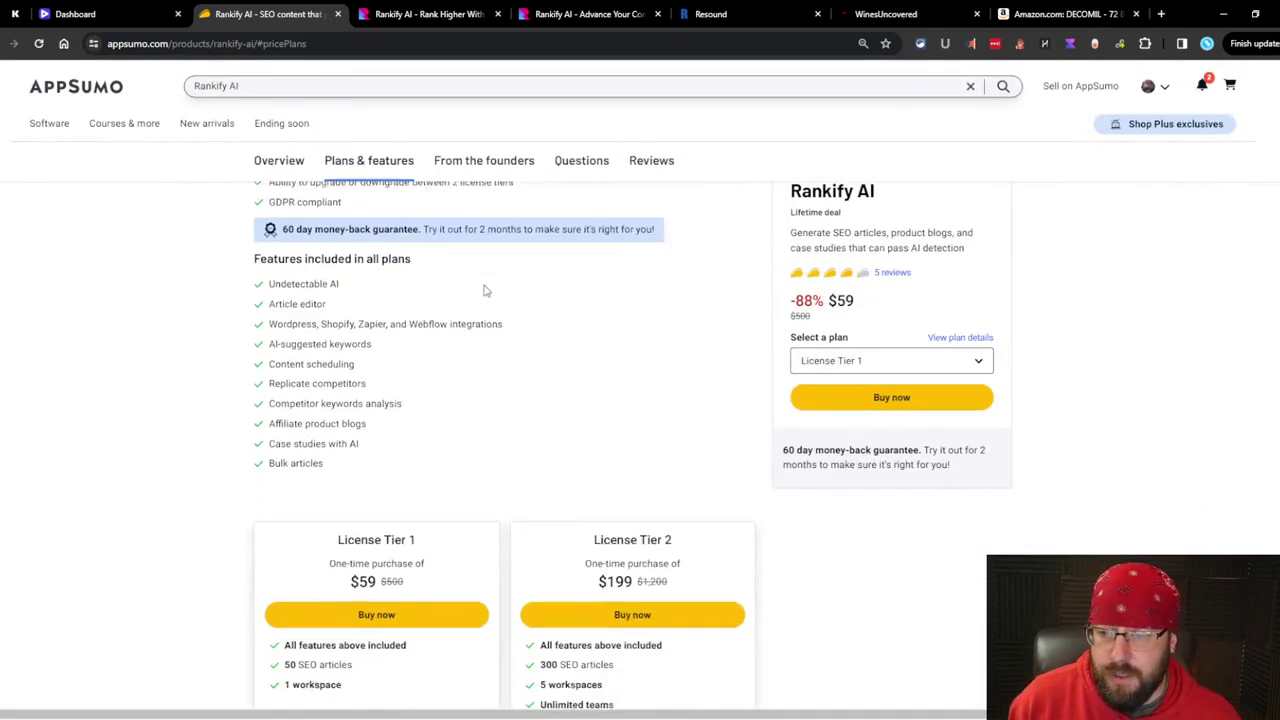
scroll(485, 290, "up", 5)
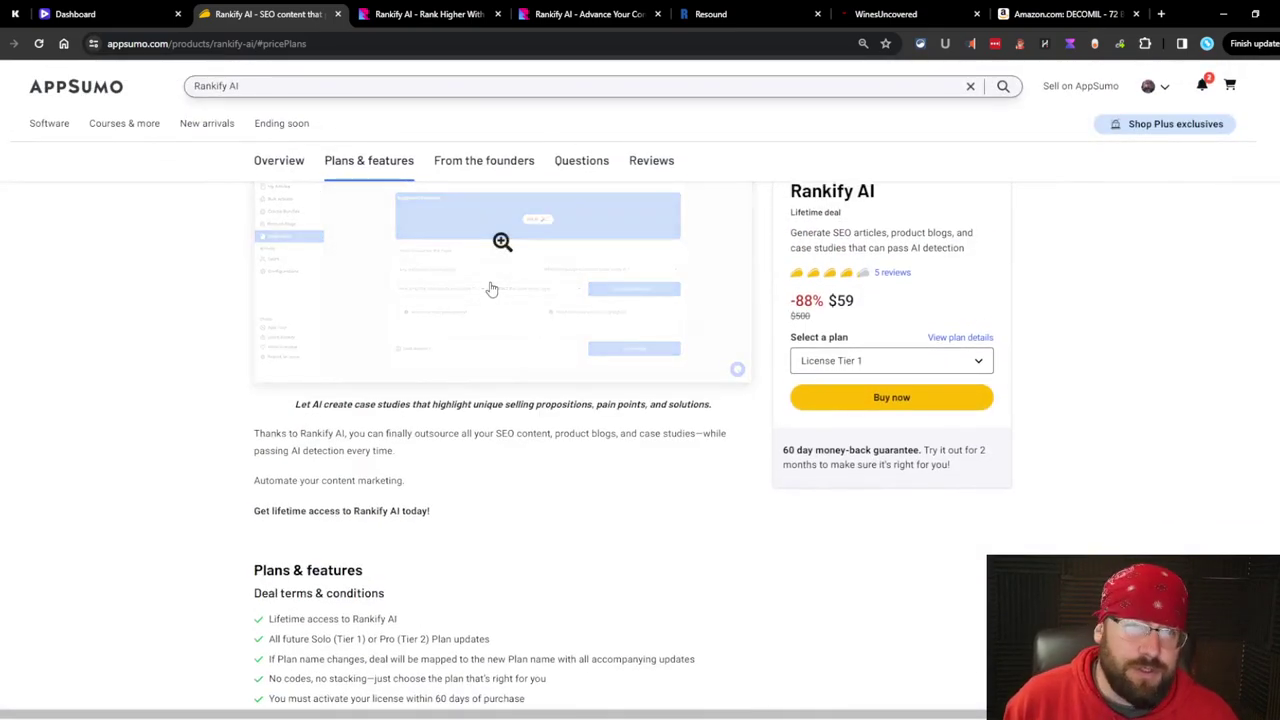
scroll(500, 320, "up", 10)
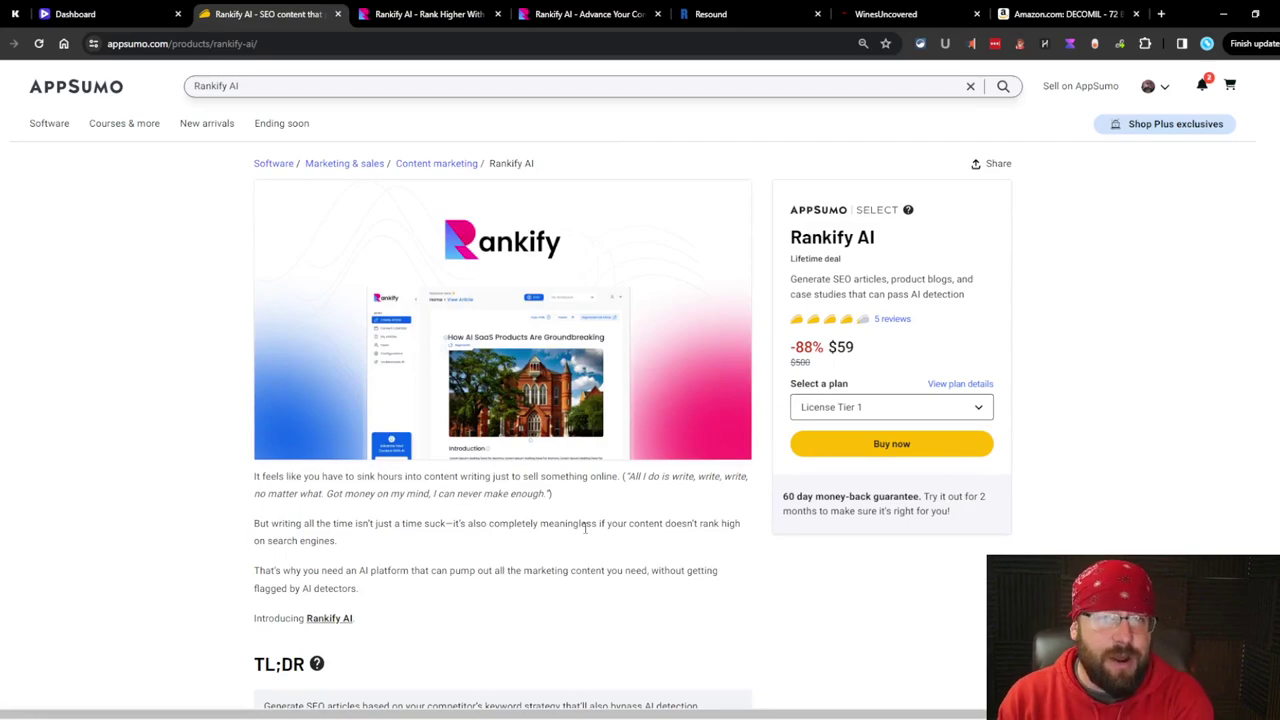
- Close the Rankify AI dashboard tab, glance at the Rankify AI website, and return to the AppSumo deal page
left_click(422, 12)
left_click(552, 12)
key("ctrl+w")
left_click(433, 12)
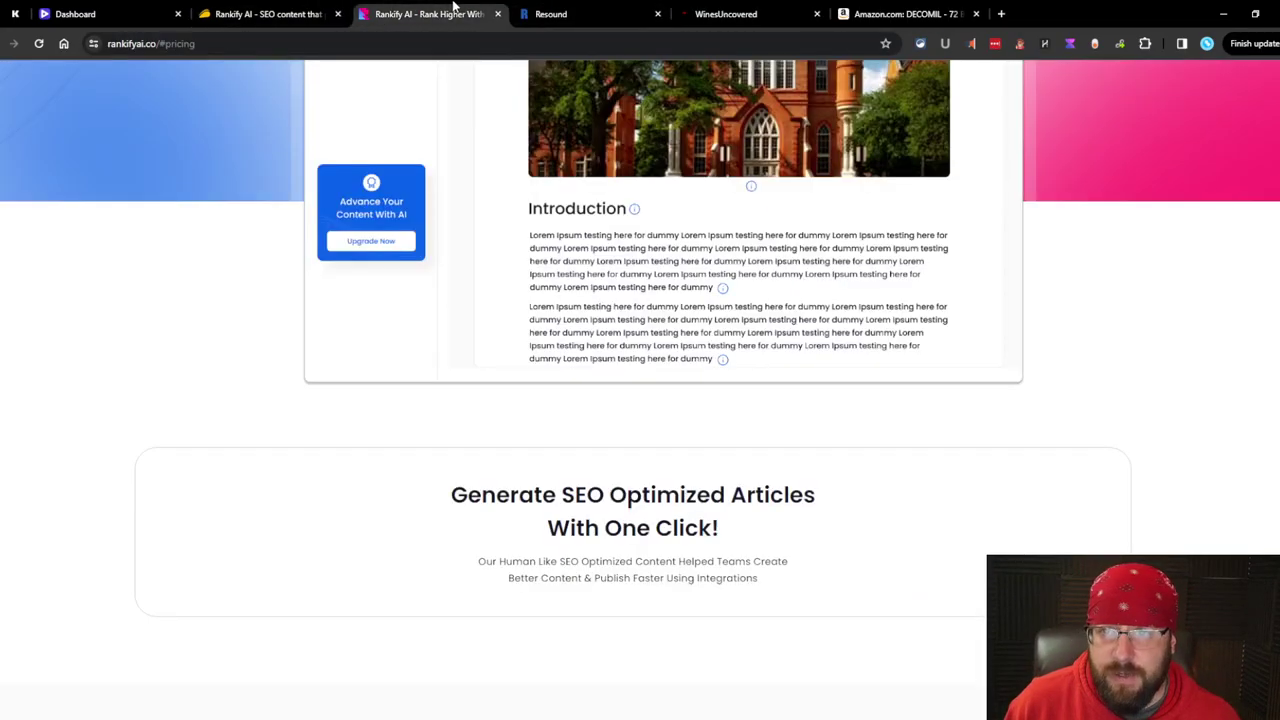
left_click(300, 16)
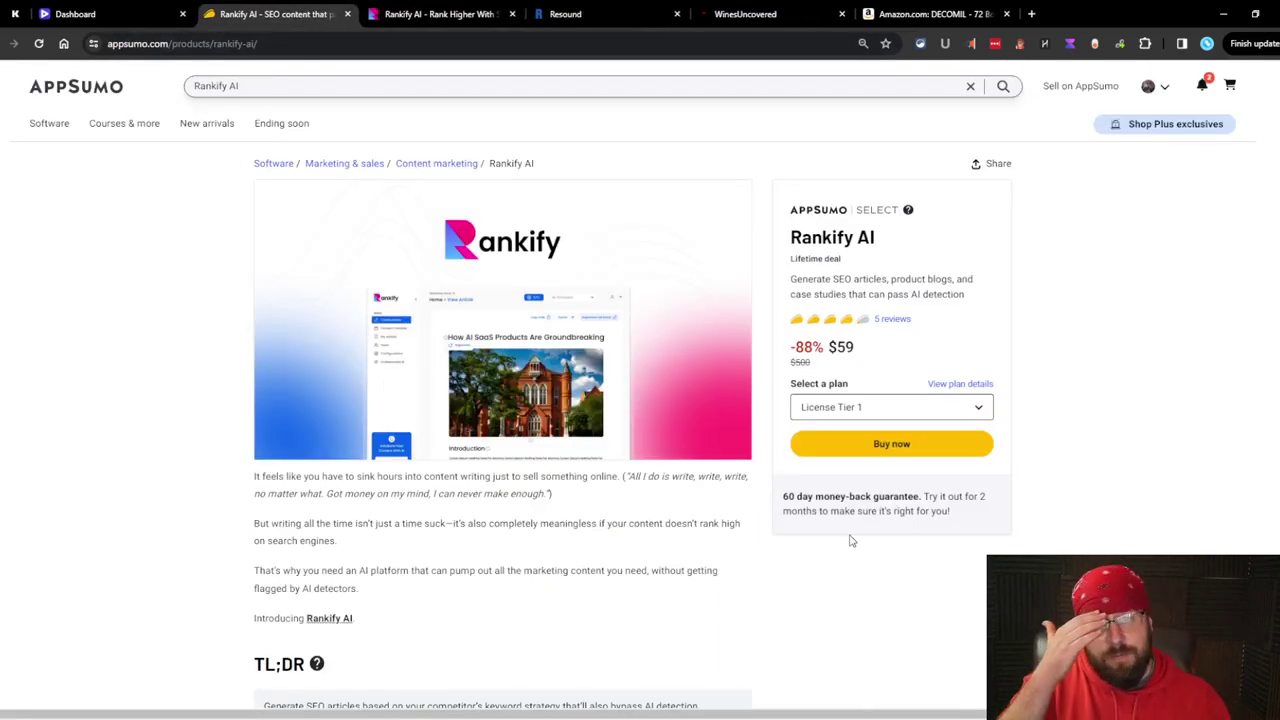
- Examine the license tiers again and read the BYOK questions with the founder team's replies
scroll(851, 541, "down", 20)
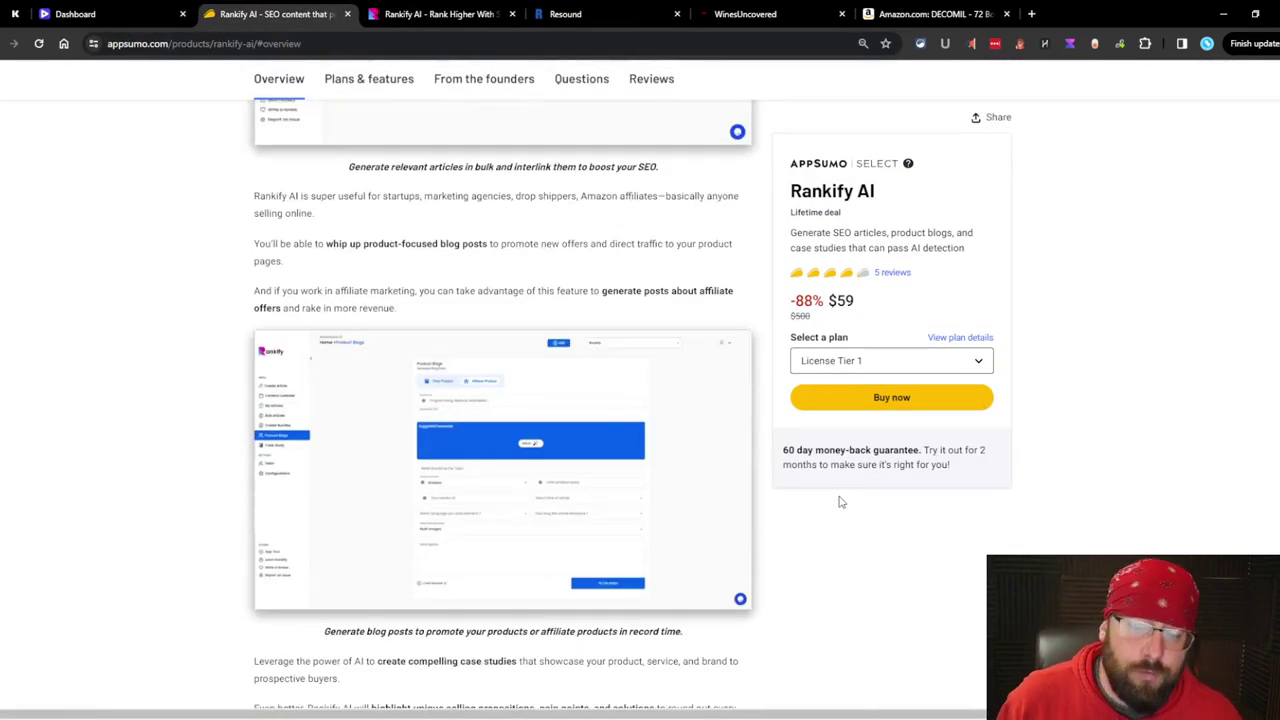
scroll(848, 483, "down", 10)
scroll(752, 491, "up", 3)
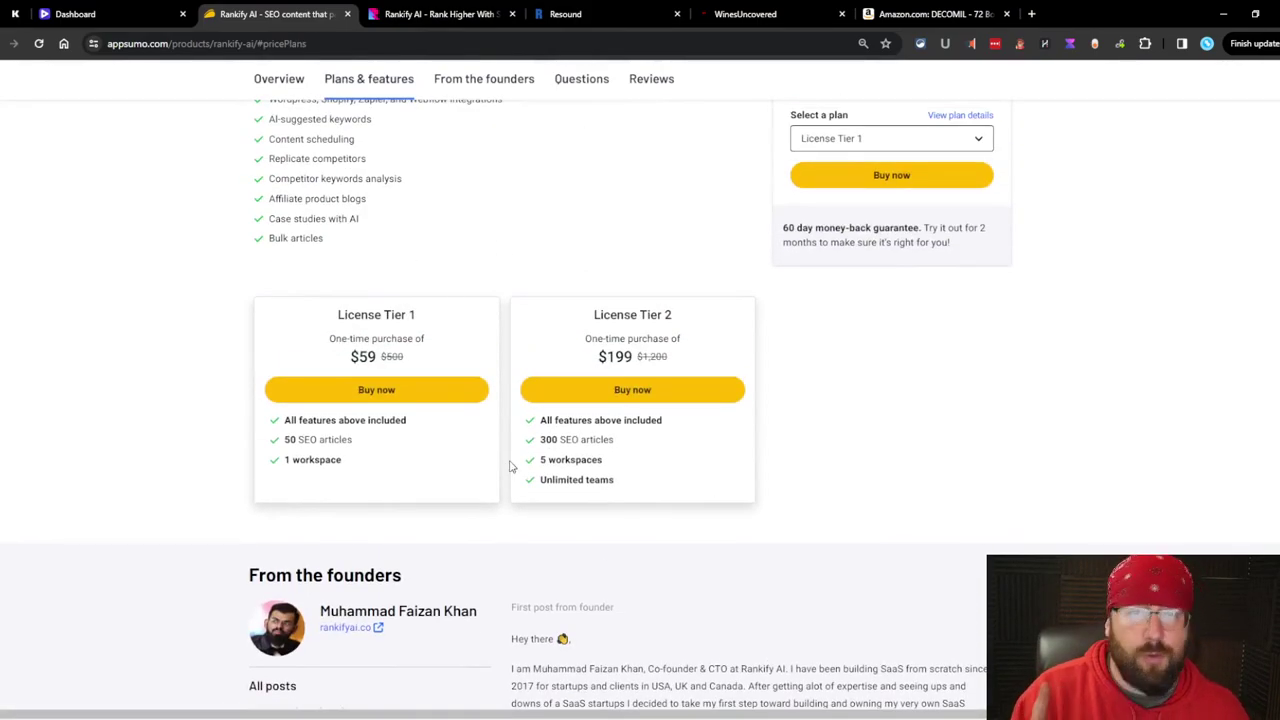
scroll(519, 449, "down", 12)
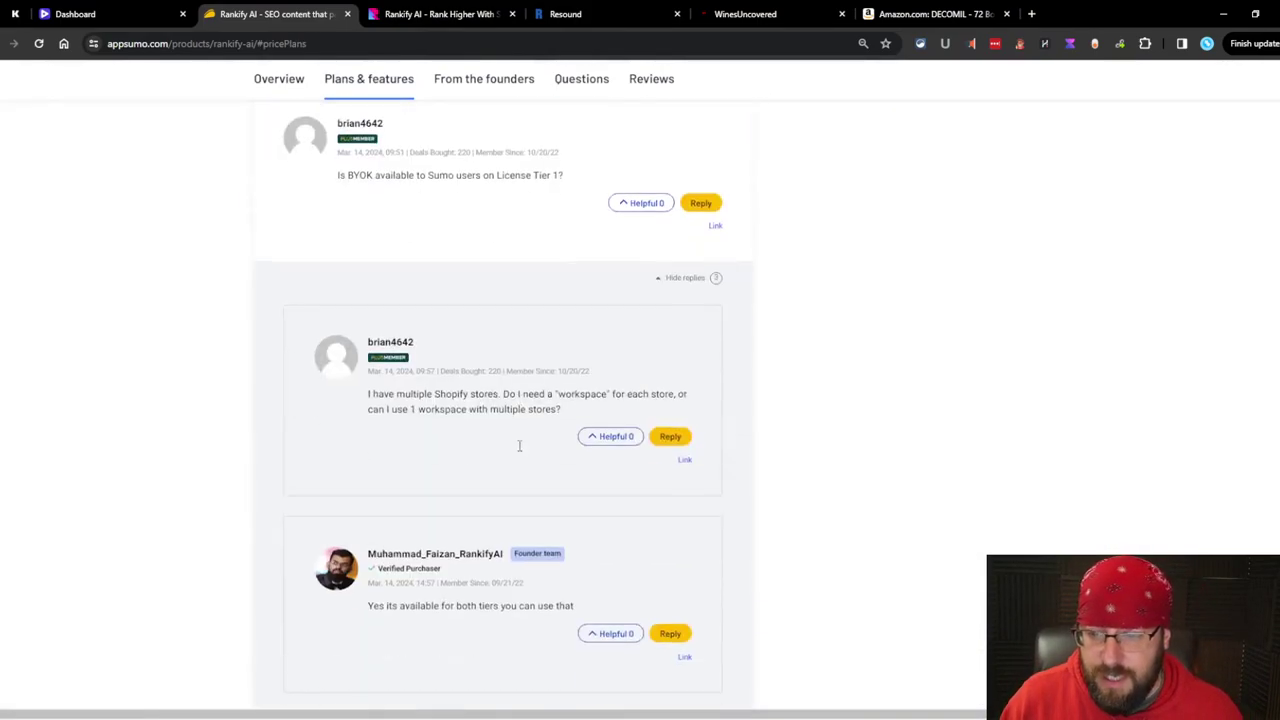
scroll(519, 463, "down", 5)
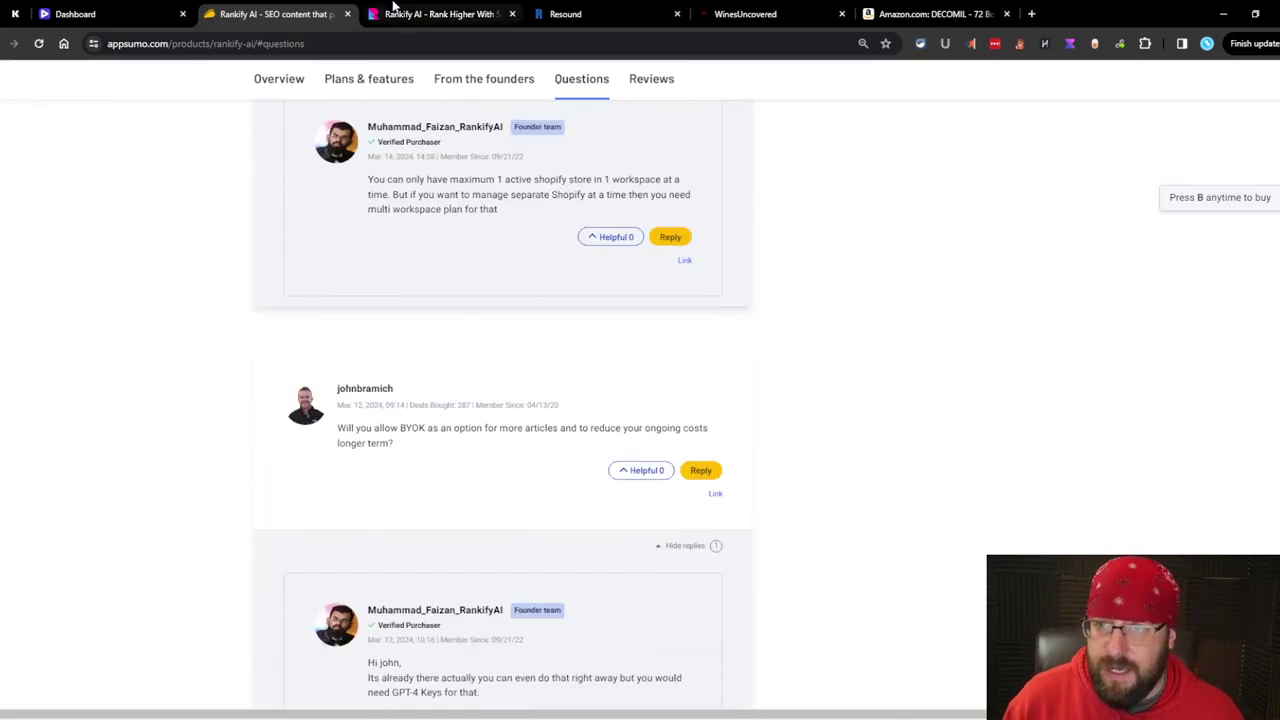
scroll(460, 300, "down", 3)
- Go back through the deal's overview section to the product introduction and TL;DR summary
scroll(486, 343, "up", 15)
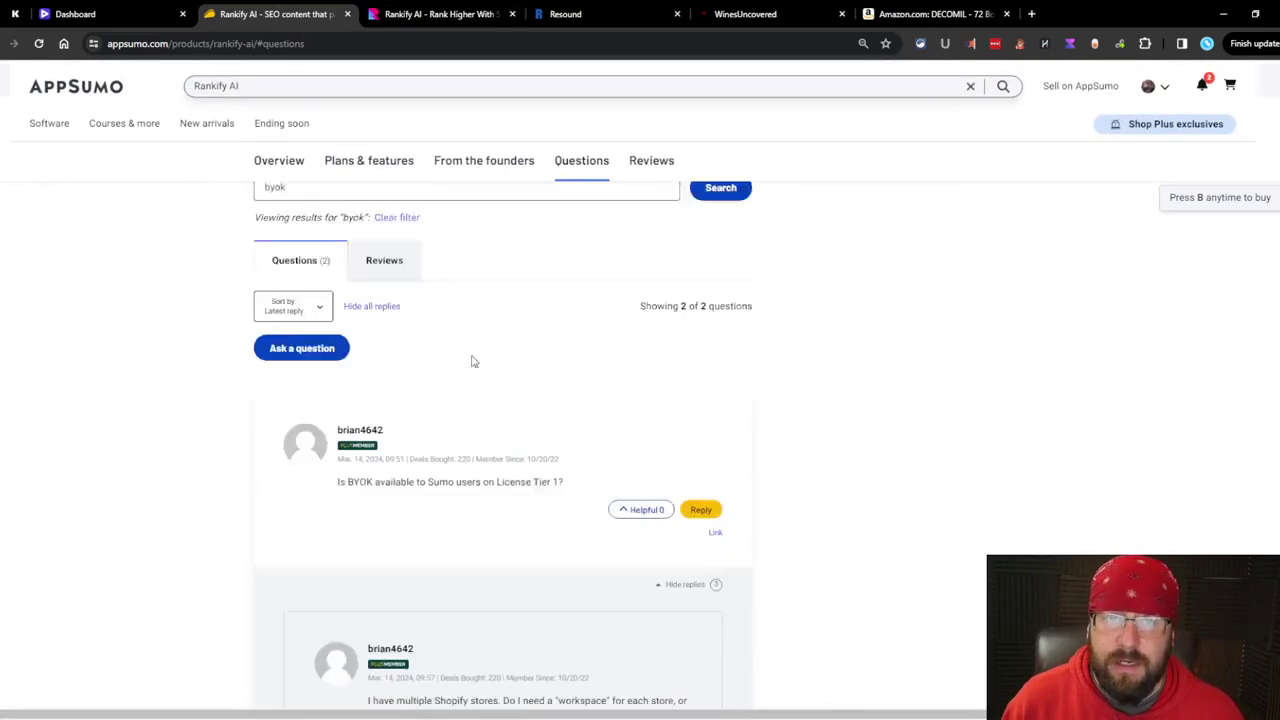
scroll(459, 351, "up", 6)
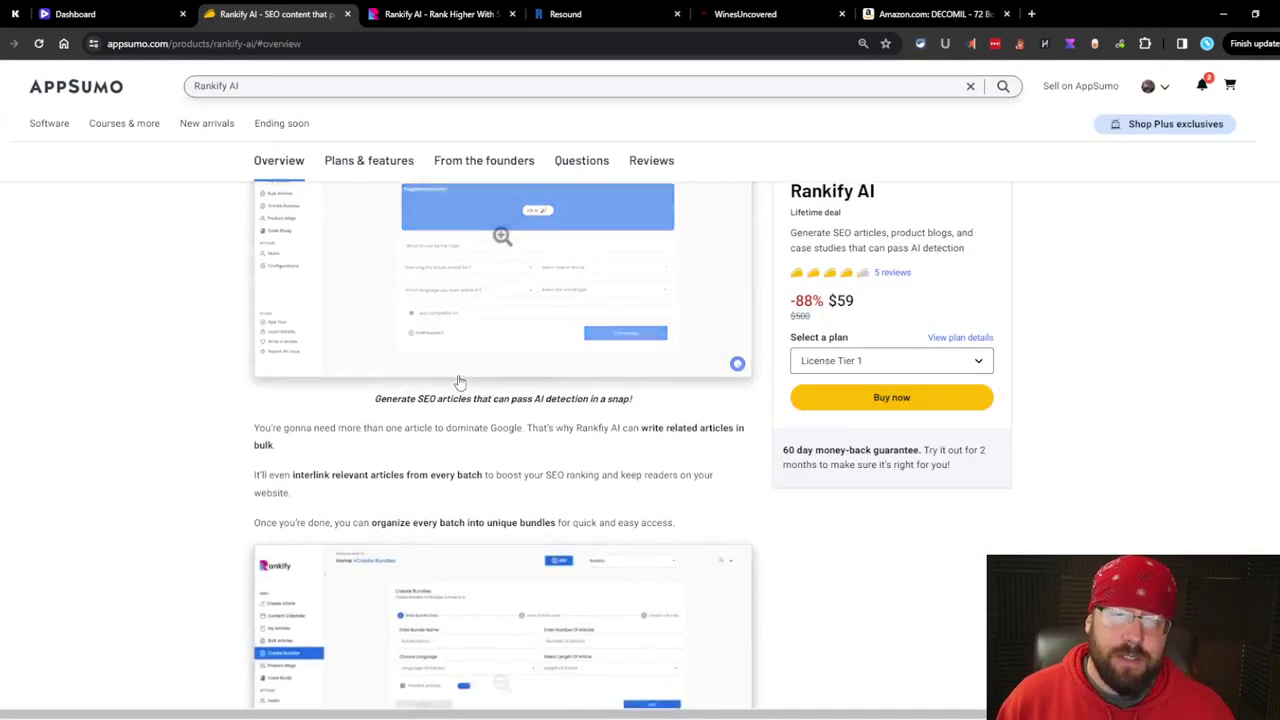
scroll(443, 371, "up", 2)
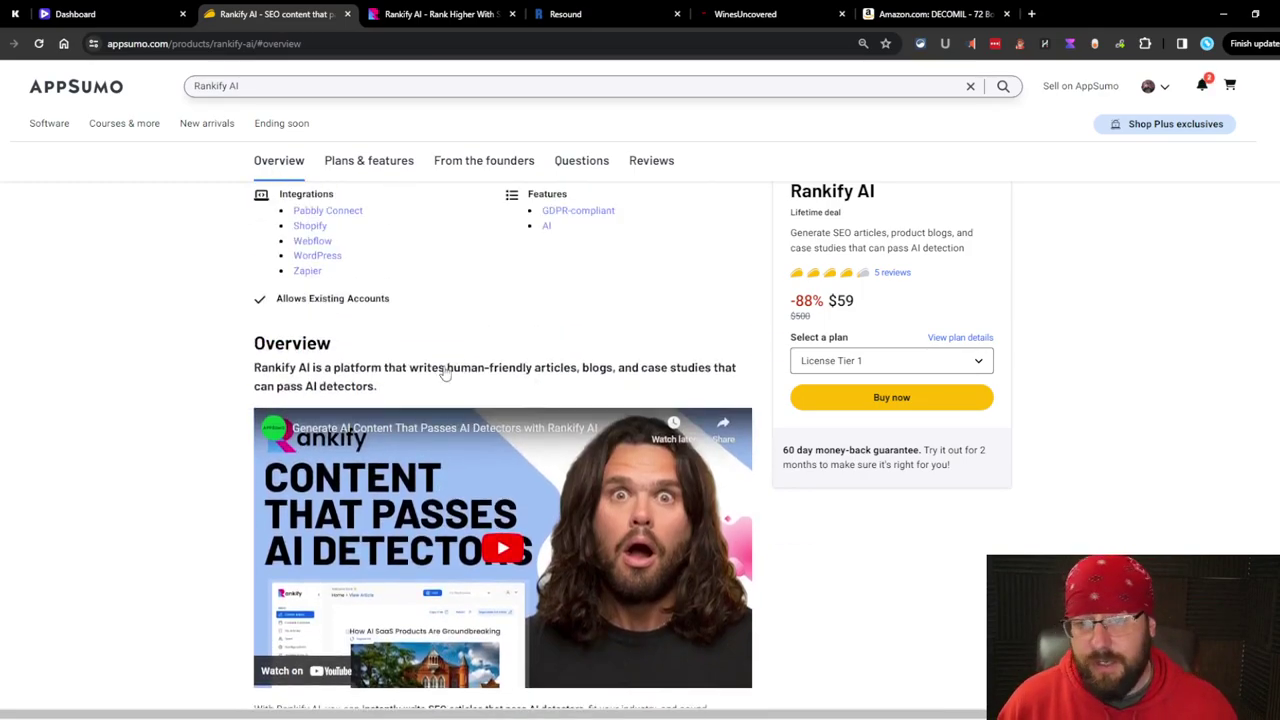
scroll(433, 415, "up", 3)
scroll(433, 415, "up", 4)
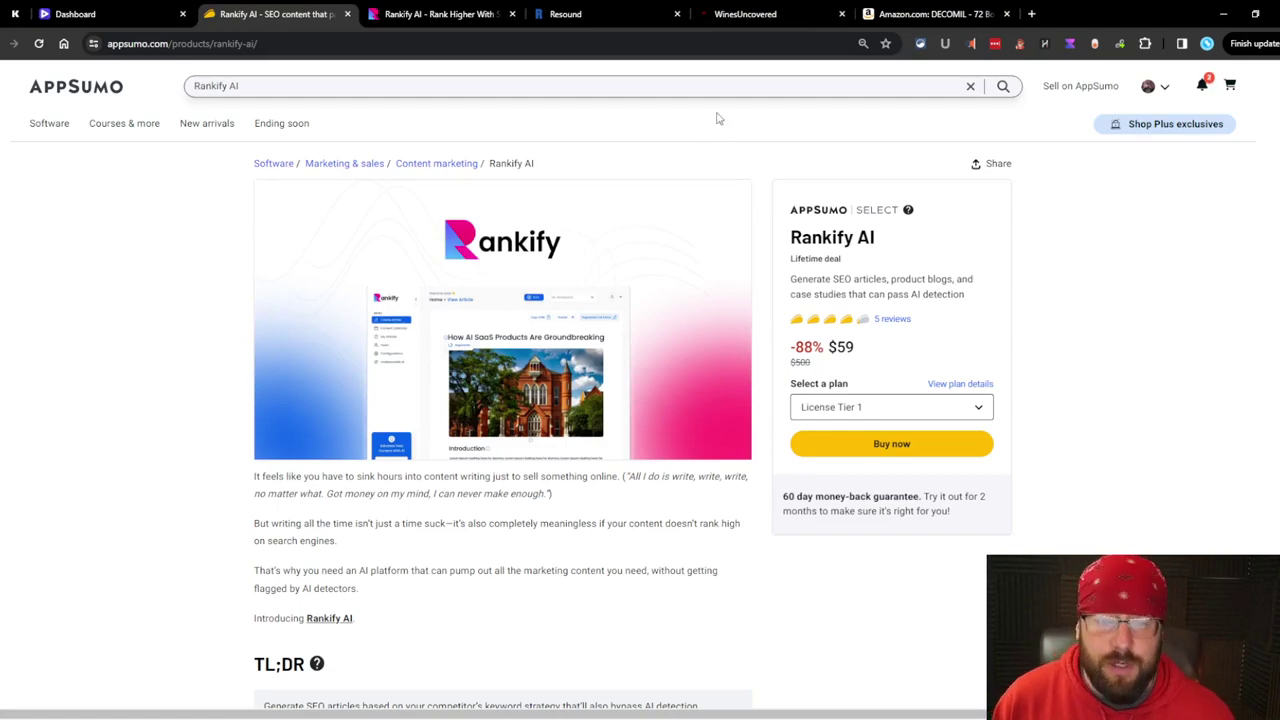
scroll(534, 240, "down", 1)
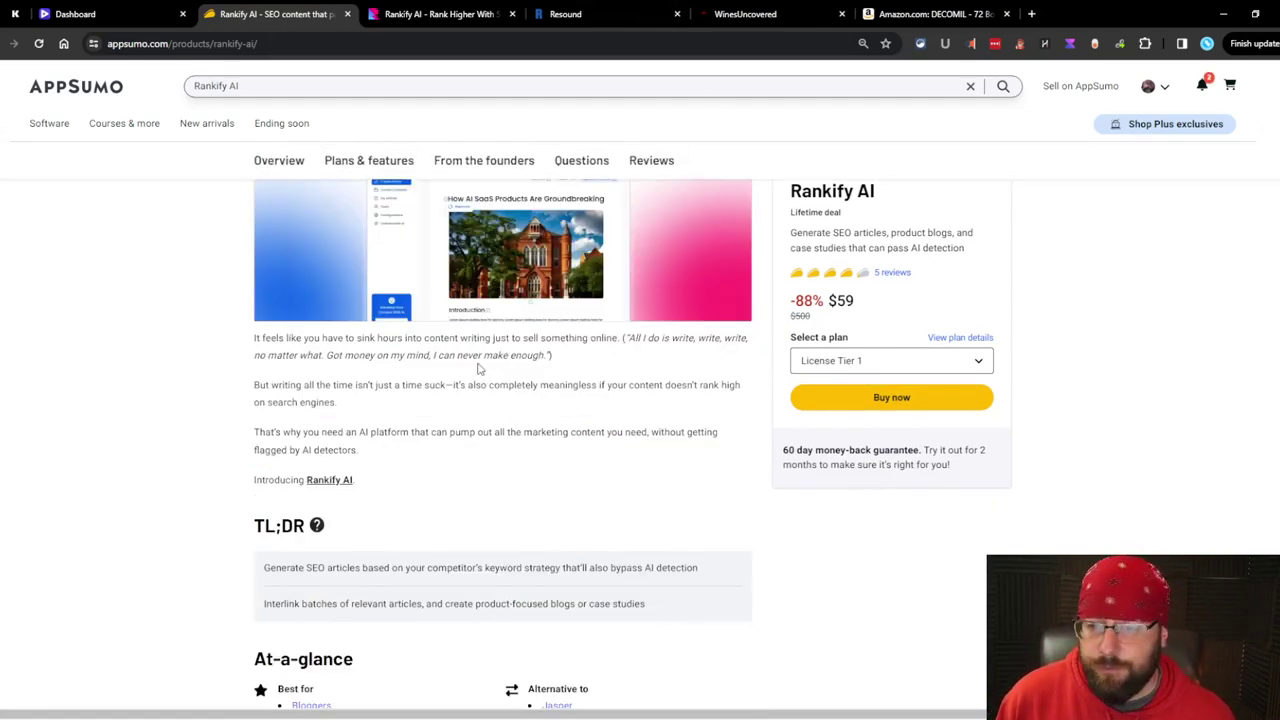
scroll(655, 520, "up", 1)
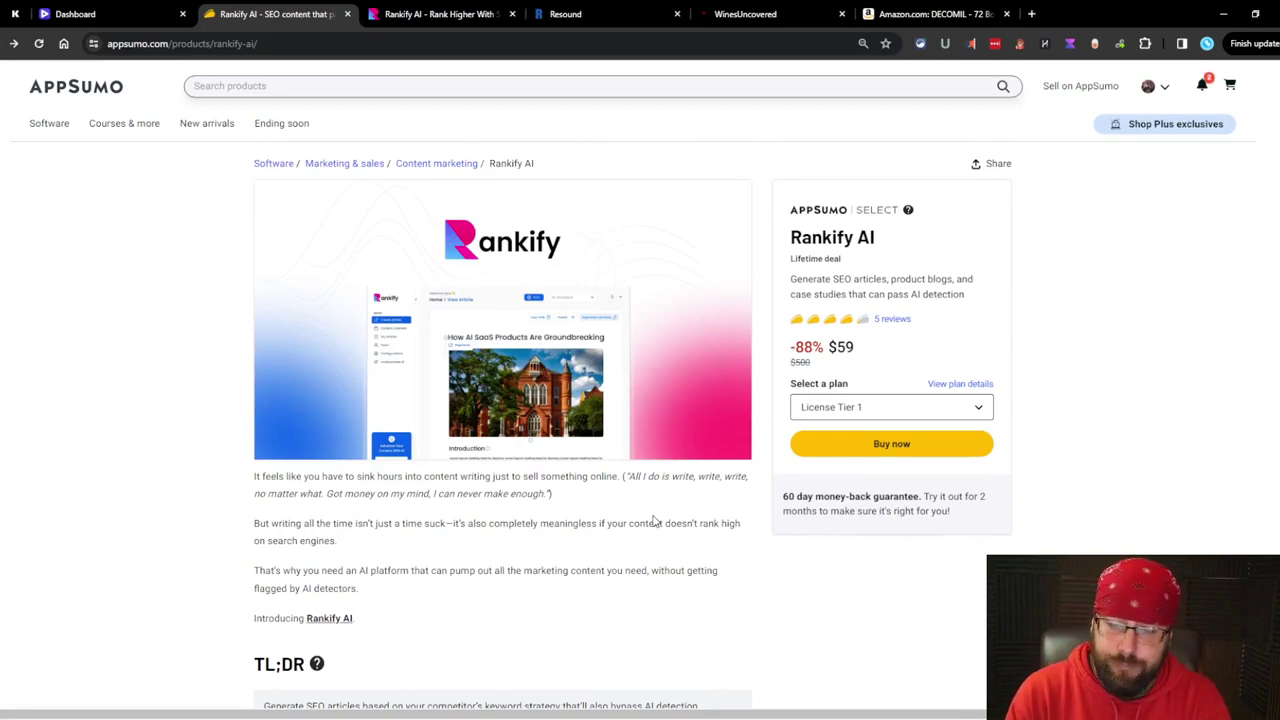